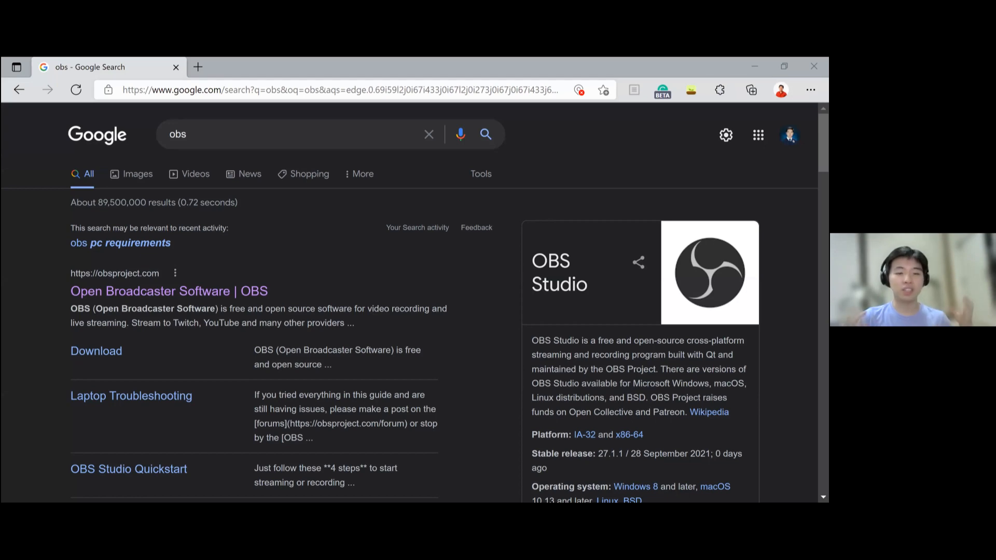
# - Open the OBS Studio project website from the search results and look over its download options
pyautogui.click(228, 294)
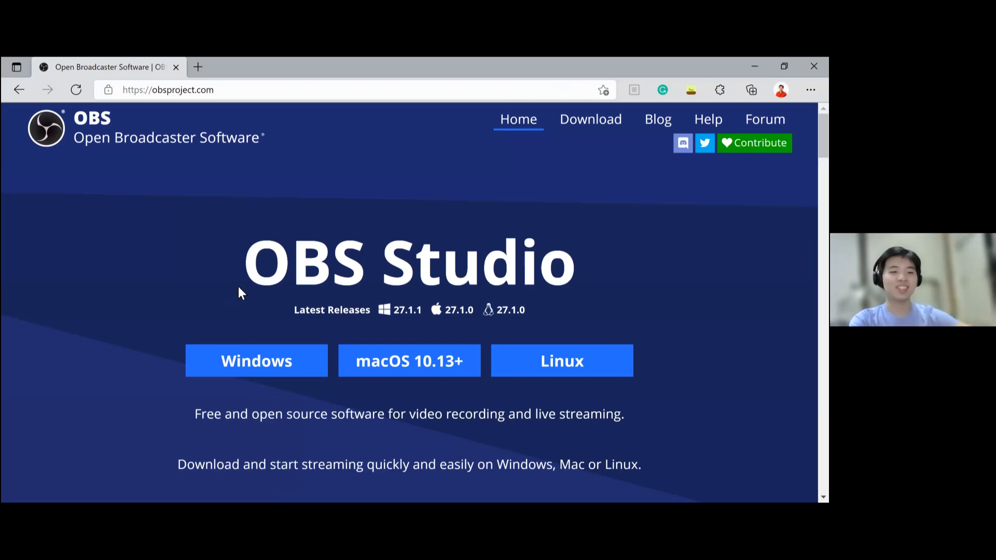
pyautogui.scroll(-2, 259, 295)
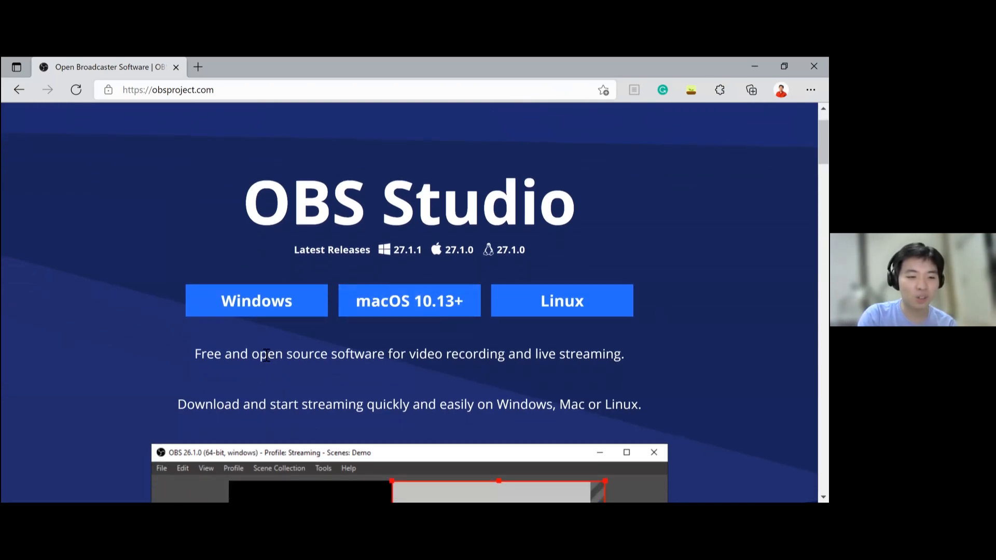
pyautogui.scroll(-3, 267, 356)
pyautogui.scroll(2, 269, 239)
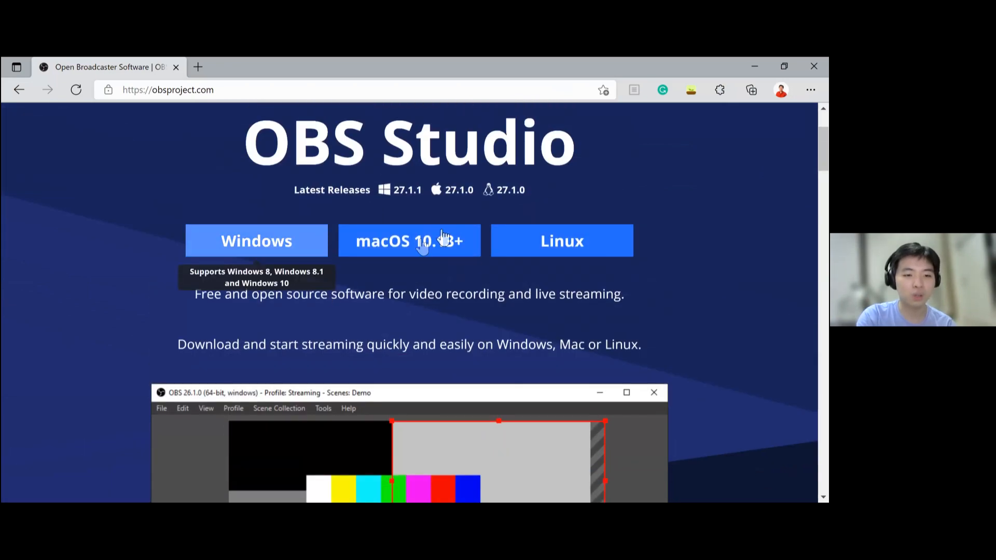
pyautogui.scroll(-2, 386, 291)
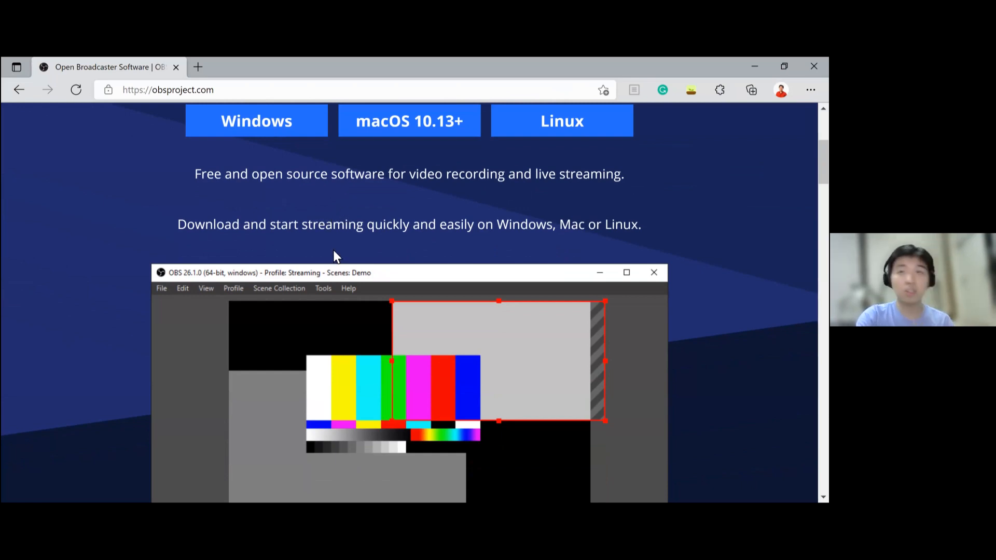
# - Open a new tab, go to GitHub and view the obs-ndi plugin's release page
pyautogui.click(198, 68)
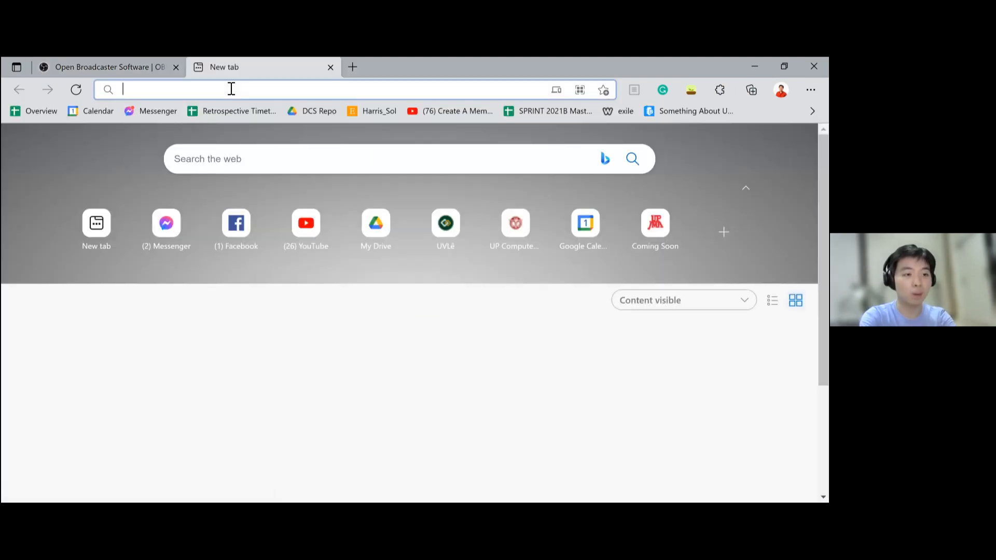
pyautogui.write('github')
pyautogui.click(332, 278)
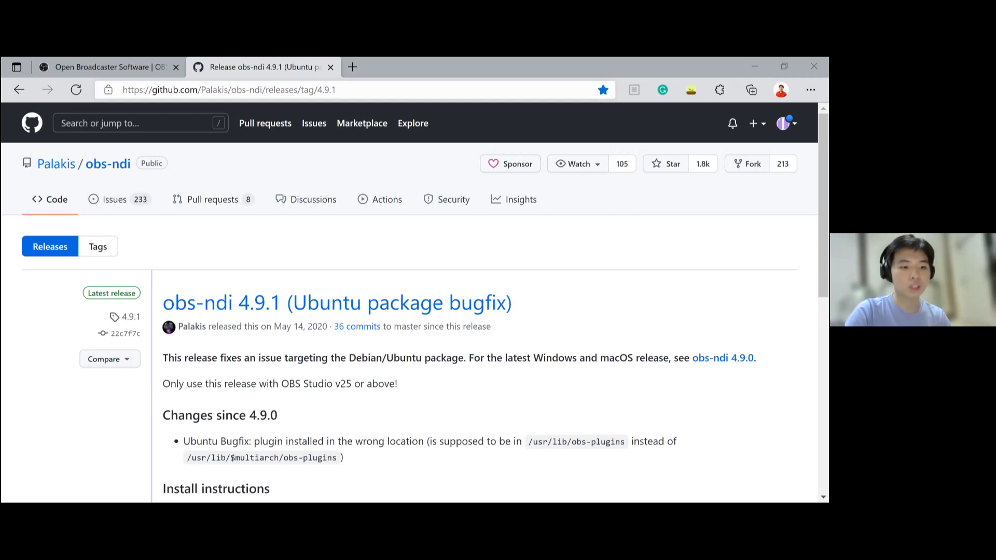
pyautogui.scroll(-2, 267, 202)
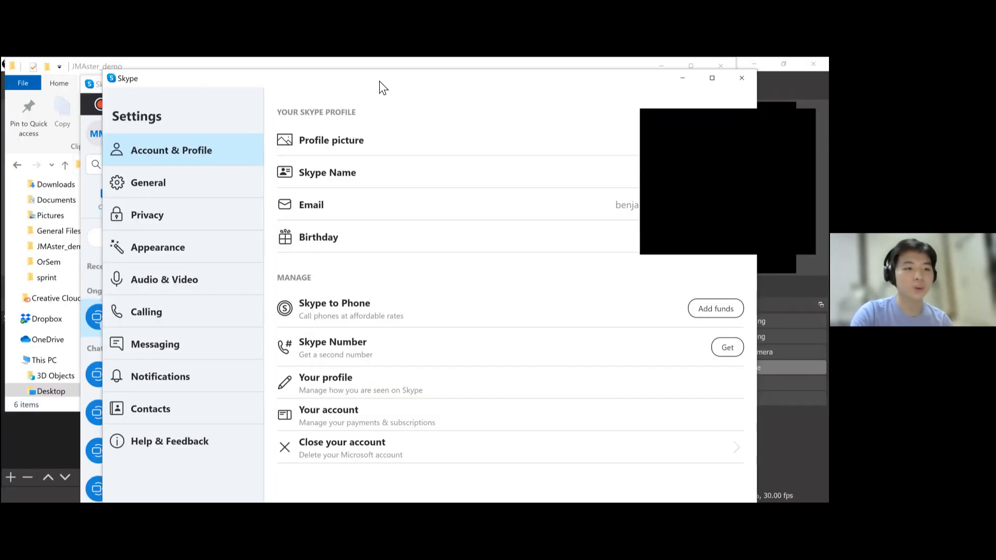
# - Review Skype's Advanced Calling settings for Allow NDI usage and the watermark, then close settings and minimize Skype
pyautogui.click(171, 313)
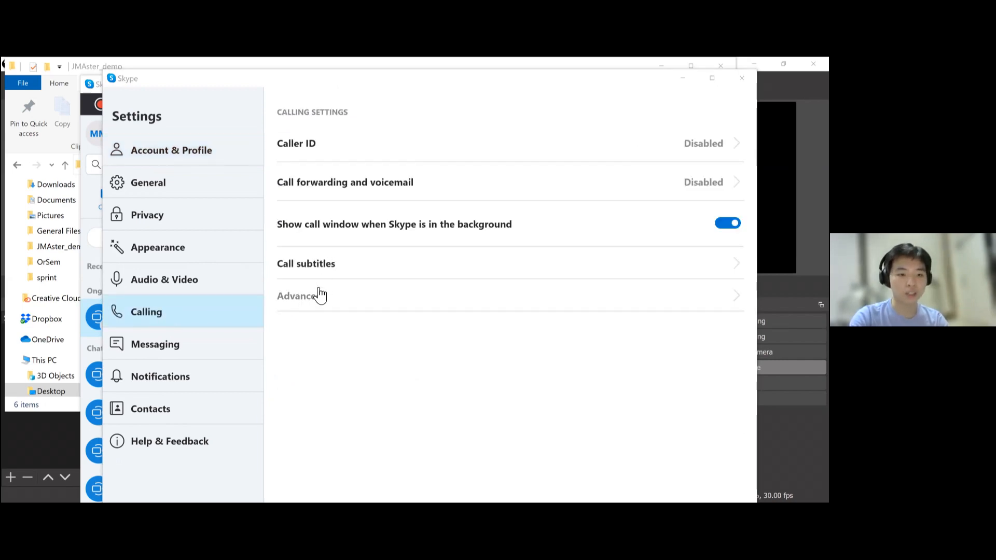
pyautogui.click(299, 296)
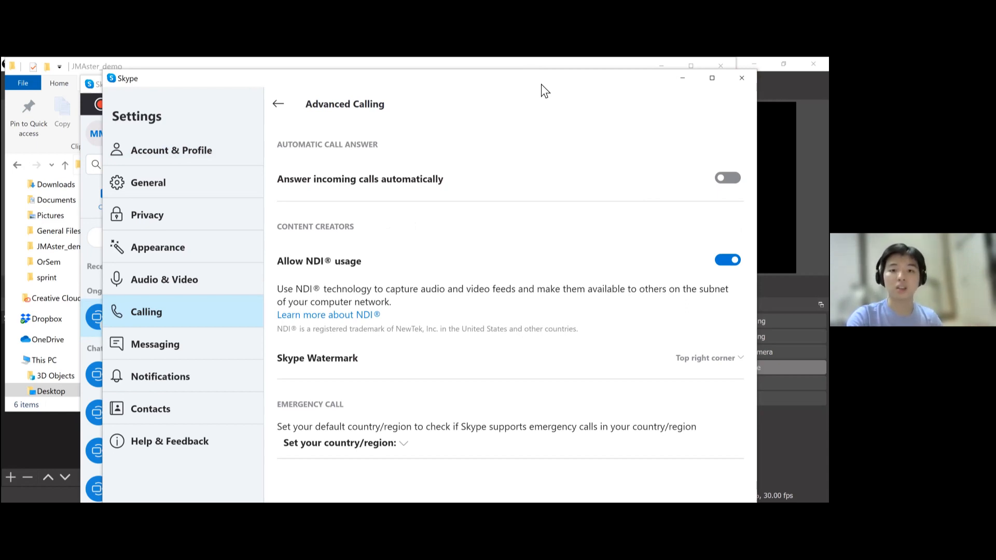
pyautogui.moveTo(541, 84); pyautogui.dragTo(546, 90)
pyautogui.click(748, 83)
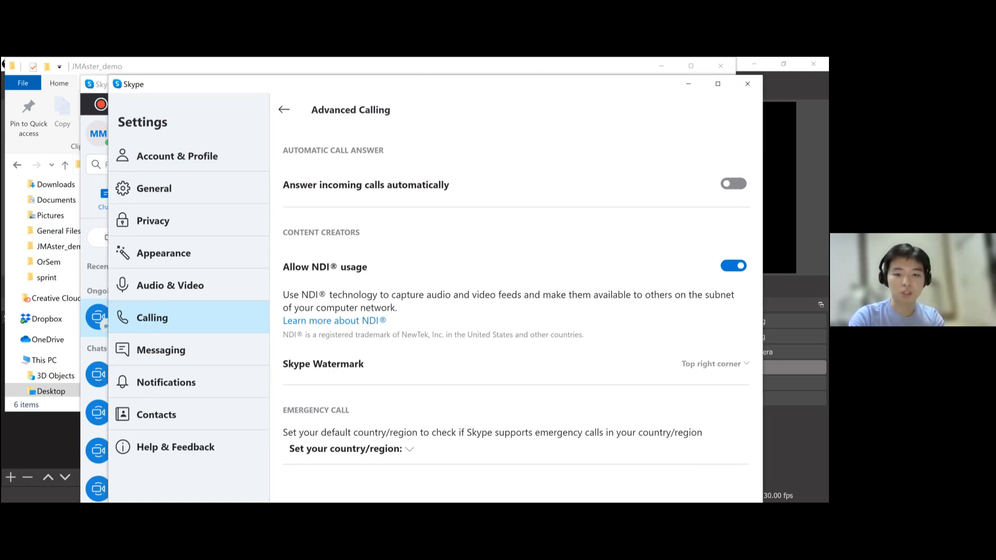
pyautogui.click(715, 364)
pyautogui.click(659, 348)
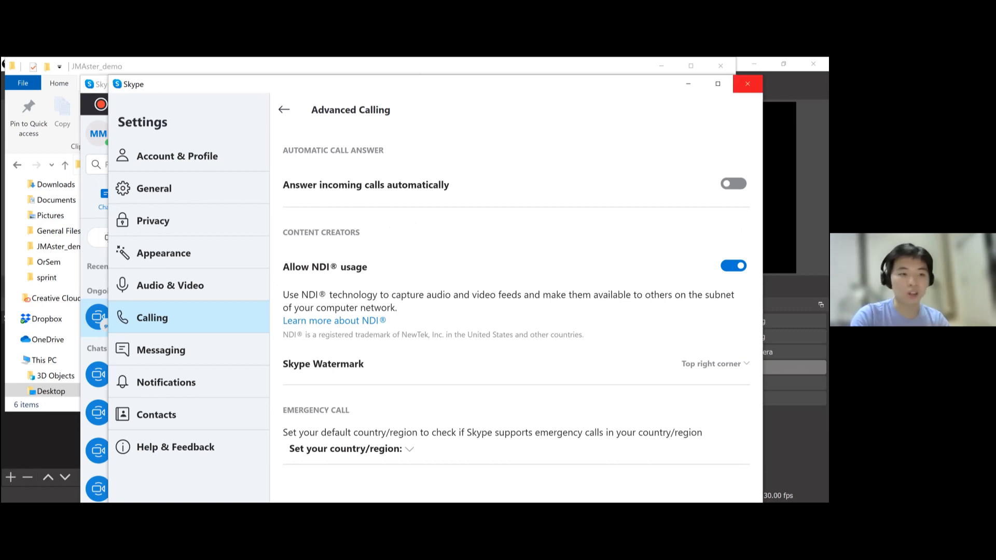
pyautogui.click(747, 84)
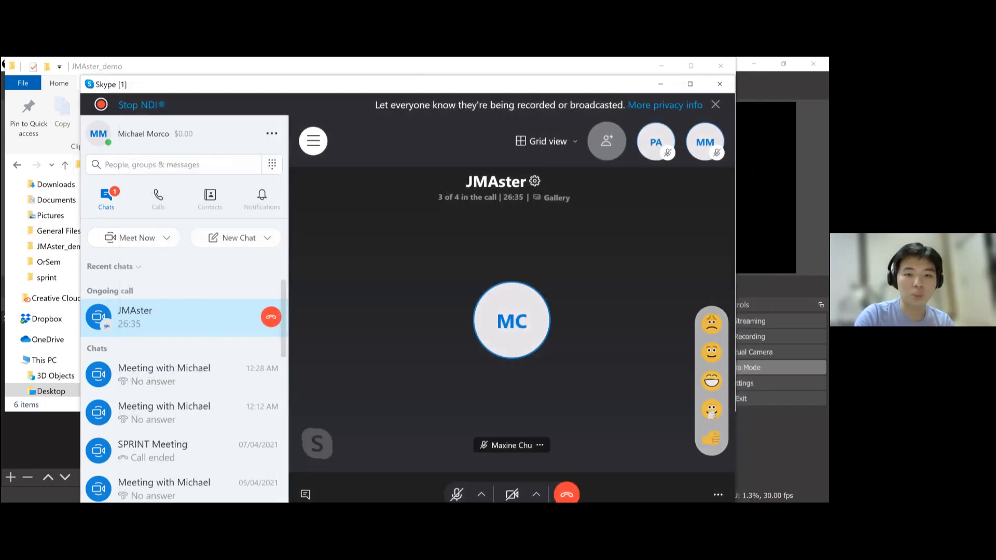
pyautogui.click(661, 66)
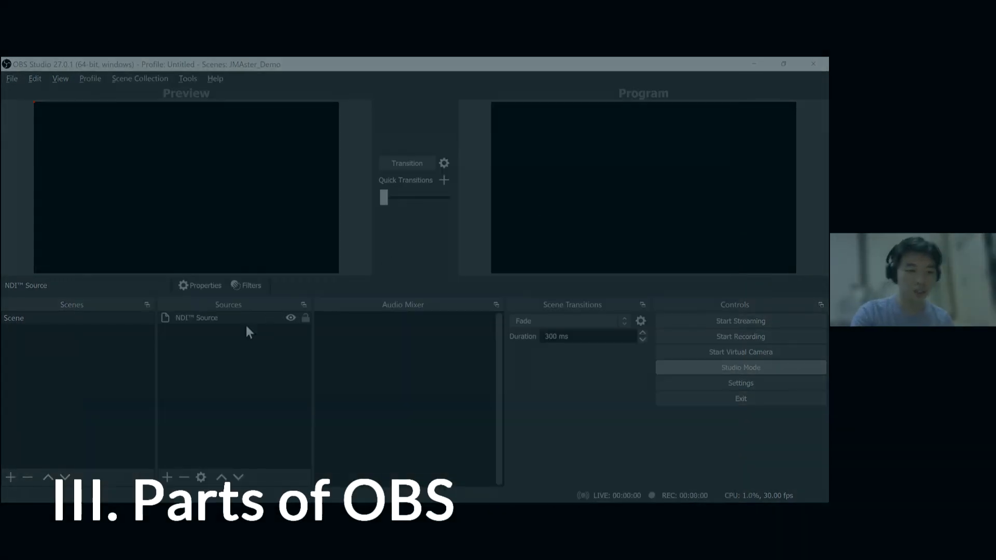
# - Remove the NDI Source from the scene's sources
pyautogui.click(234, 319)
pyautogui.press('Delete')
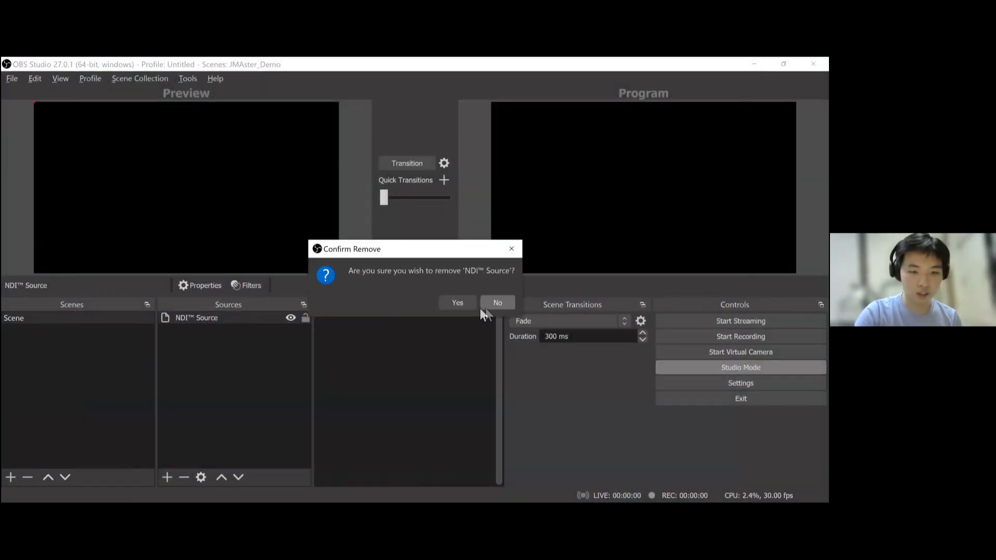
pyautogui.click(468, 303)
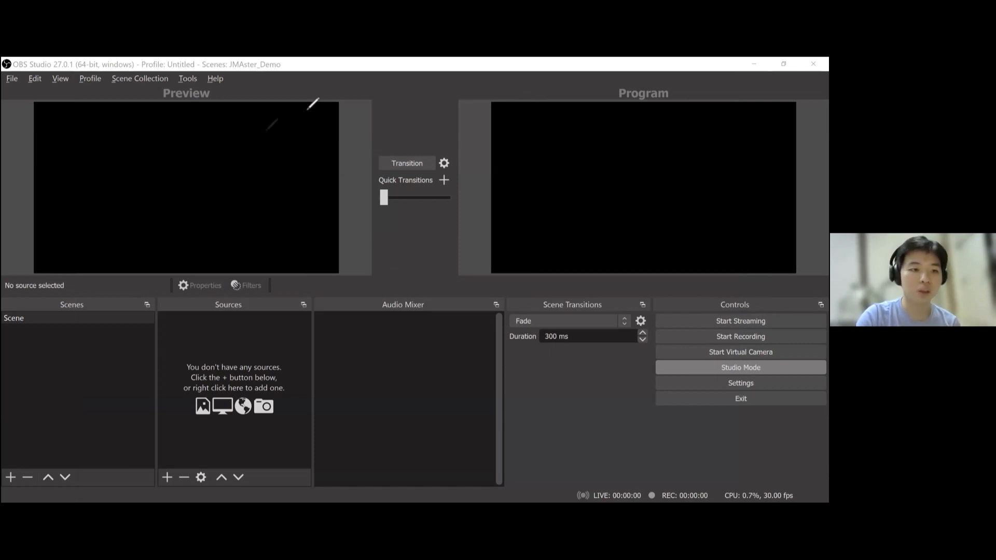
pyautogui.moveTo(649, 95); pyautogui.dragTo(695, 91)
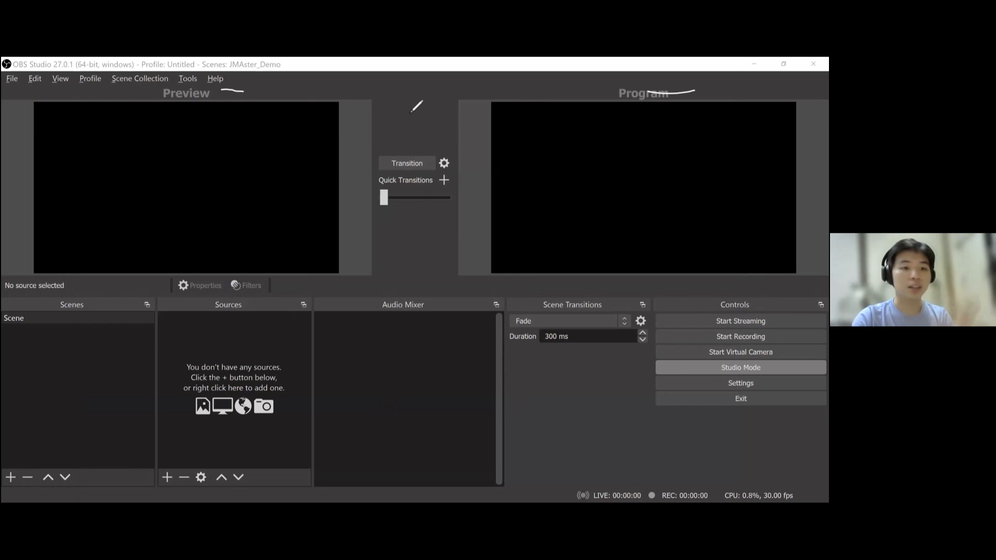
pyautogui.press('Escape')
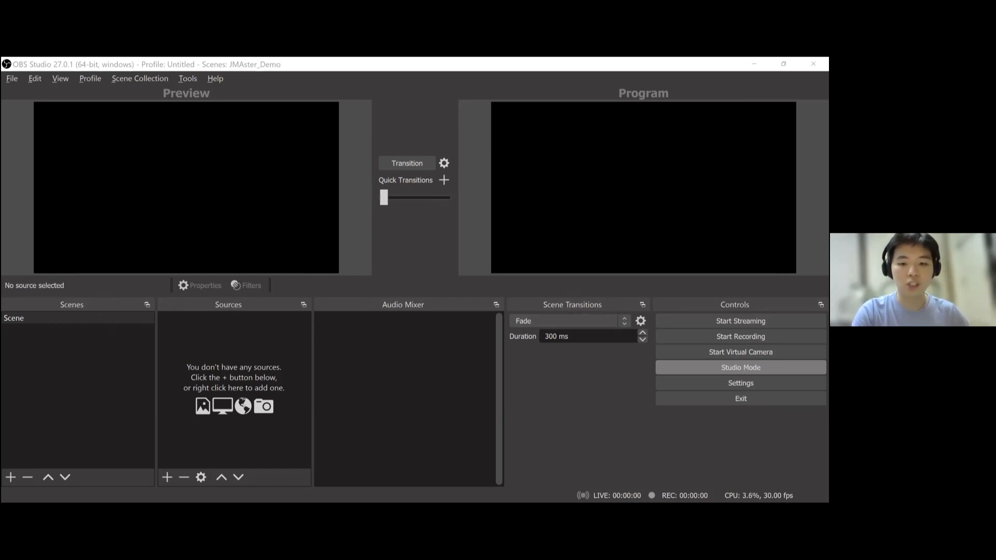
# - Add two new scenes named Hosts and End
pyautogui.click(74, 318)
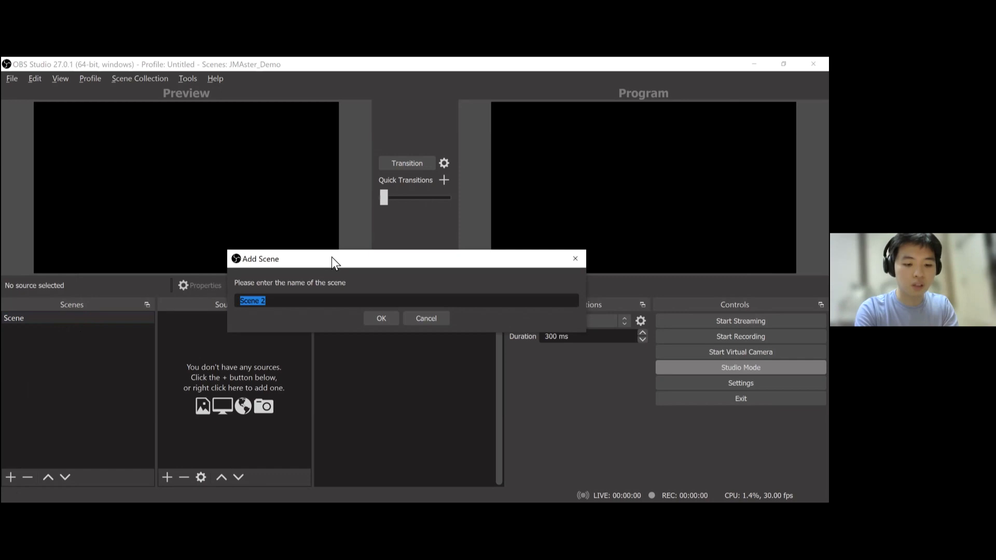
pyautogui.write('Hosts')
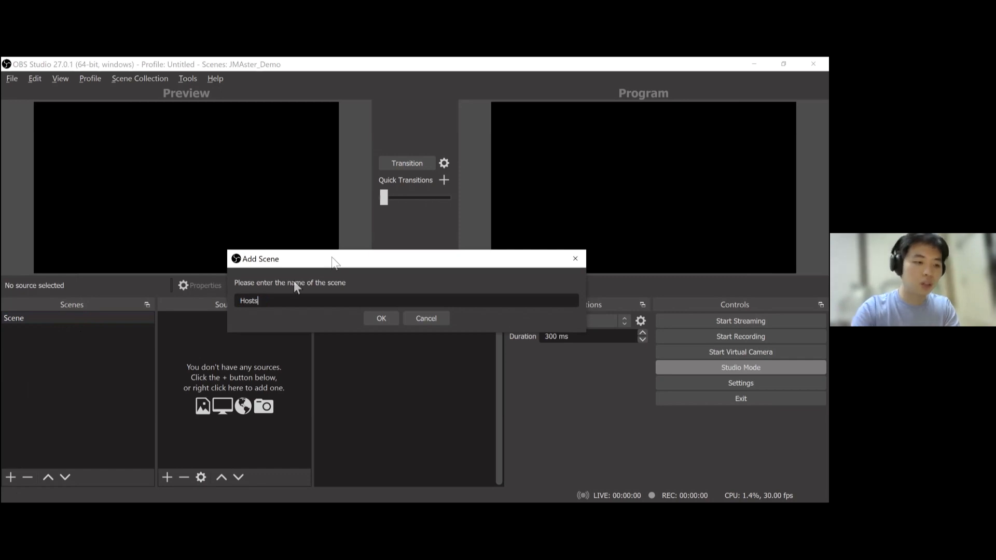
pyautogui.press('Return')
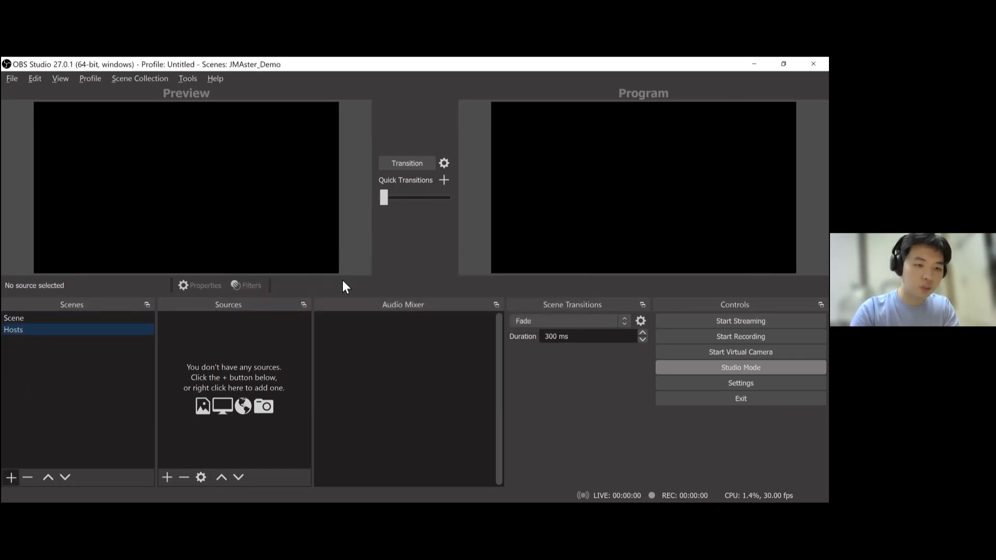
pyautogui.write('End')
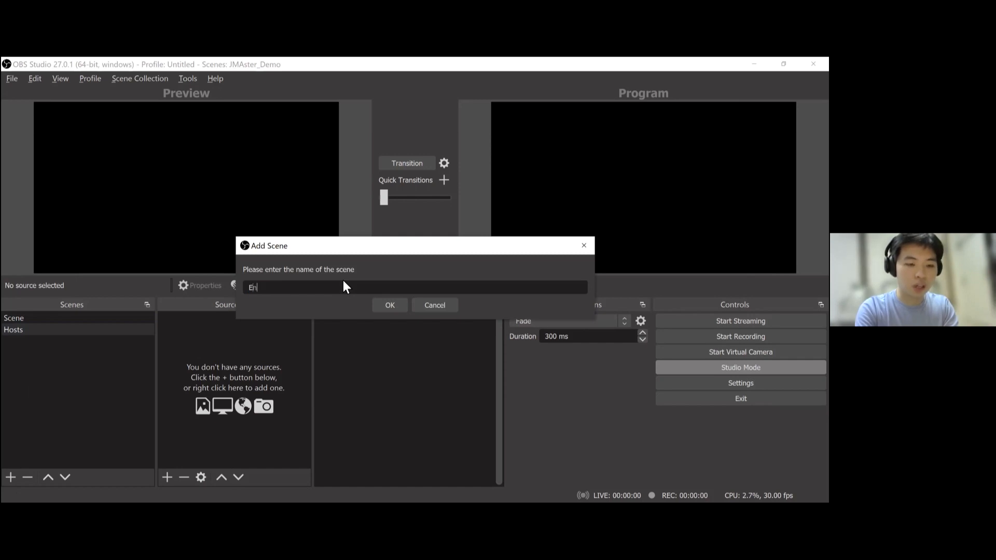
pyautogui.press('Return')
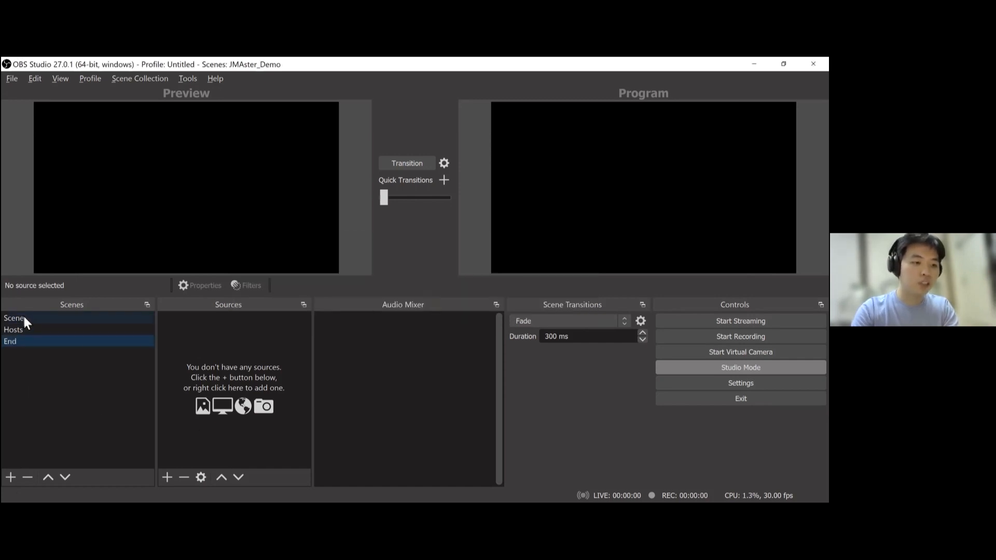
# - Select the Scene scene and add sample title_screen.png from the JMAster_demo folder as an image source
pyautogui.click(37, 321)
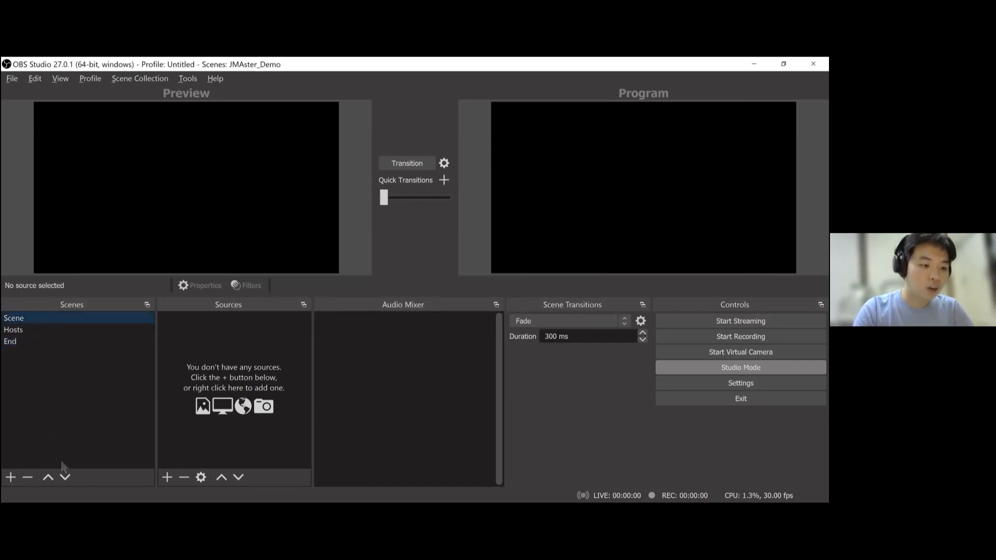
pyautogui.moveTo(356, 60); pyautogui.dragTo(359, 71)
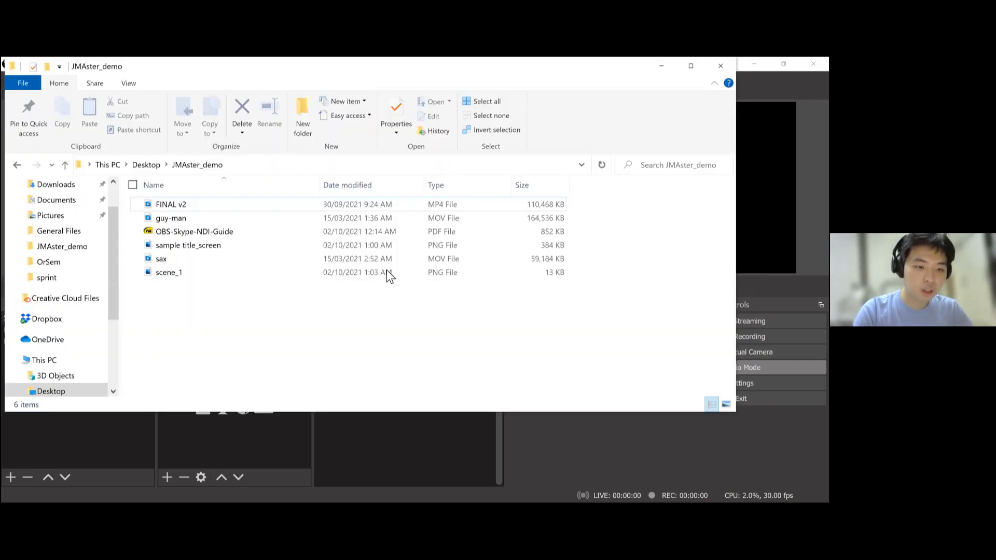
pyautogui.moveTo(268, 67); pyautogui.dragTo(351, 282)
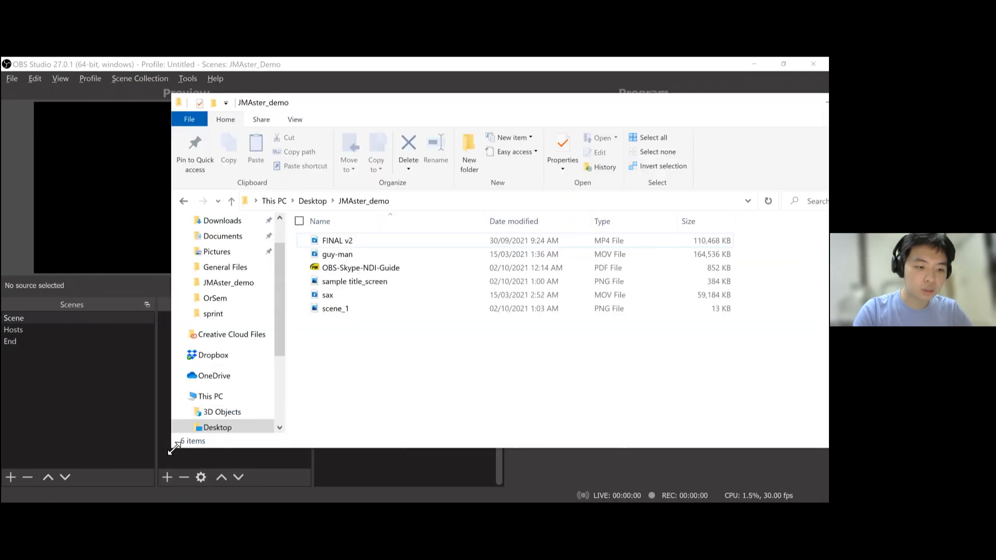
pyautogui.moveTo(173, 449); pyautogui.dragTo(336, 378)
pyautogui.click(524, 281)
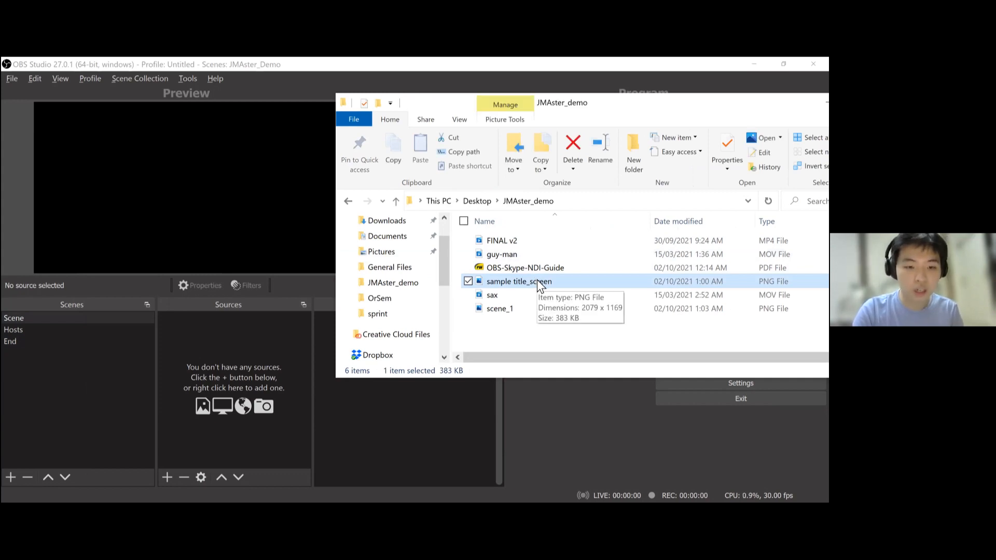
pyautogui.moveTo(246, 360); pyautogui.dragTo(246, 360)
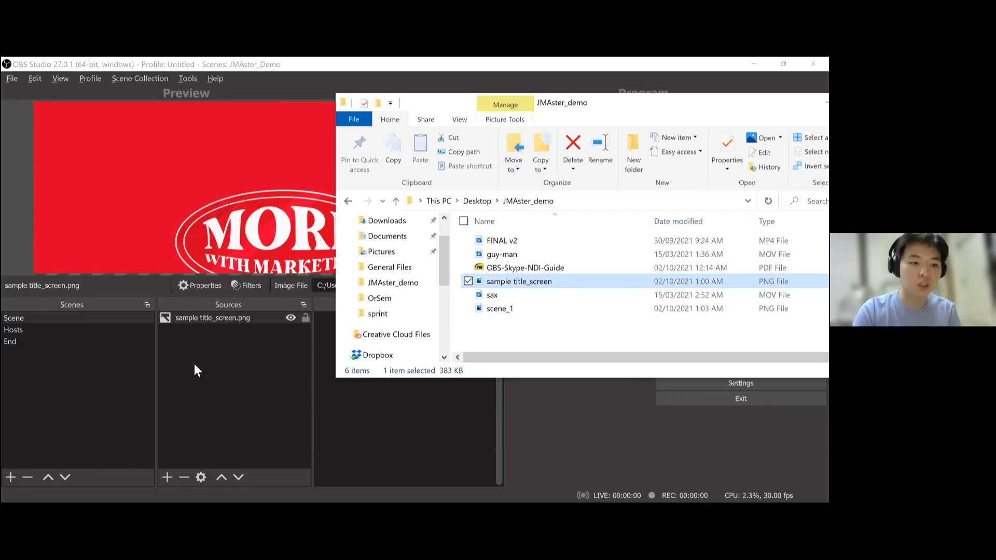
# - Fit the sample title_screen.png source to the screen
pyautogui.click(256, 319)
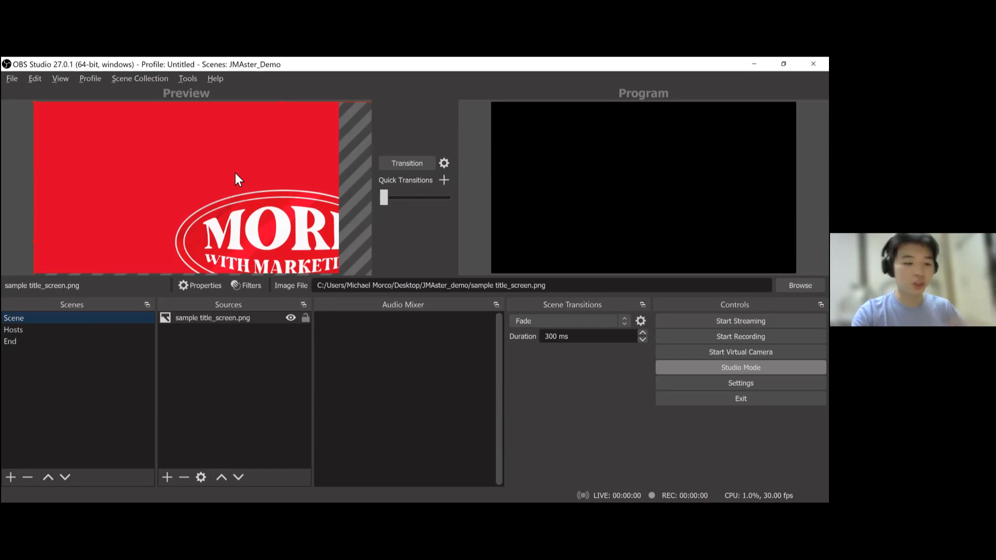
pyautogui.hotkey('ctrl', 'f')
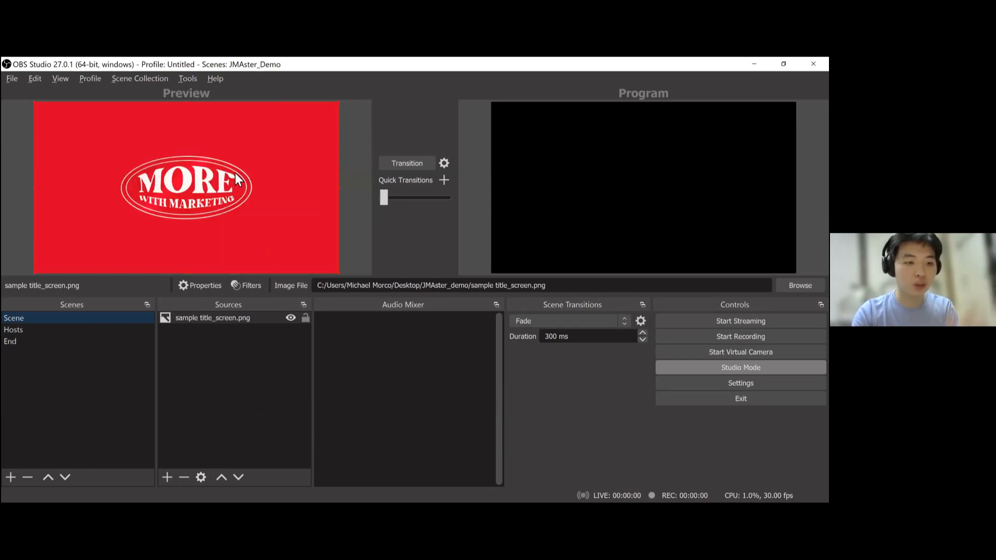
pyautogui.rightClick(263, 168)
pyautogui.moveTo(387, 319)
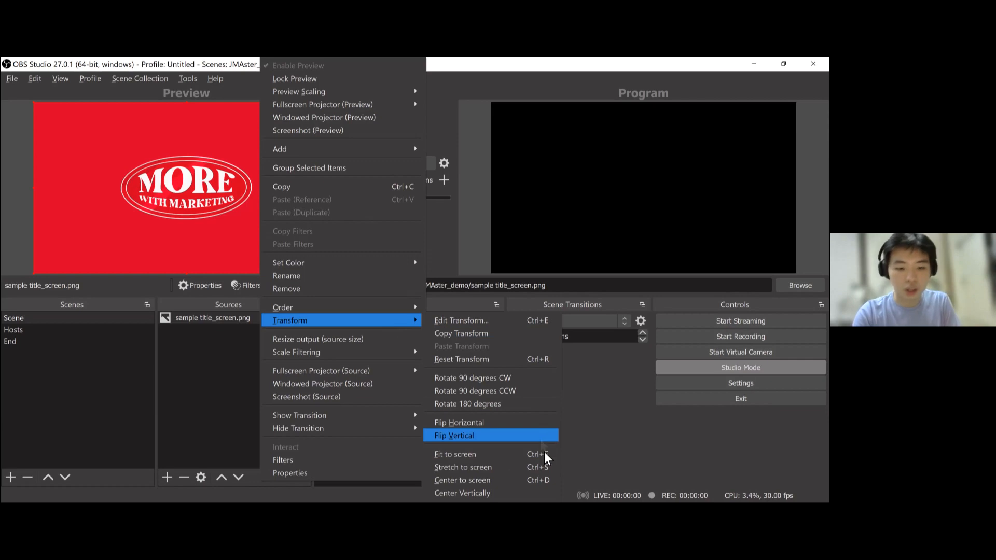
pyautogui.click(119, 206)
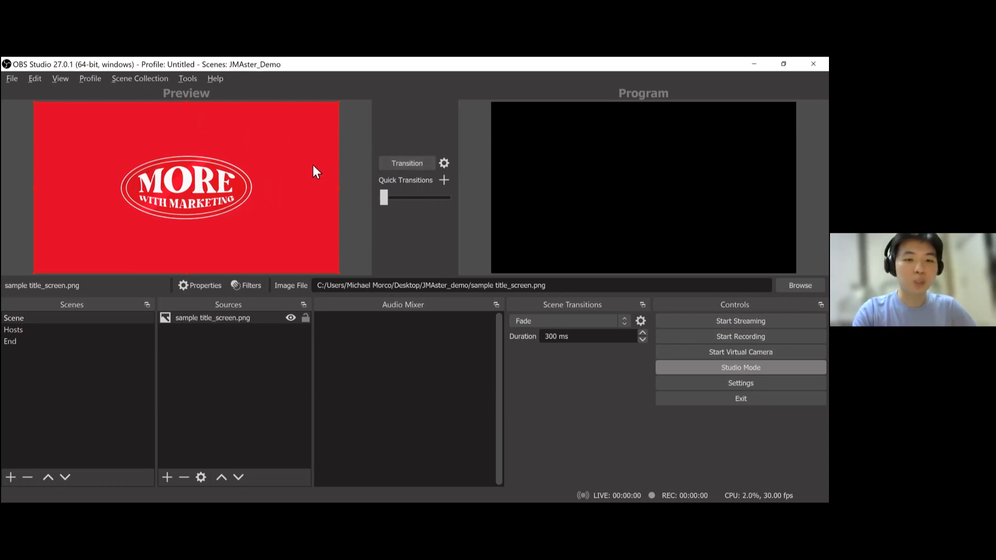
# - Transition the preview to the program output and minimize the file explorer window
pyautogui.click(421, 162)
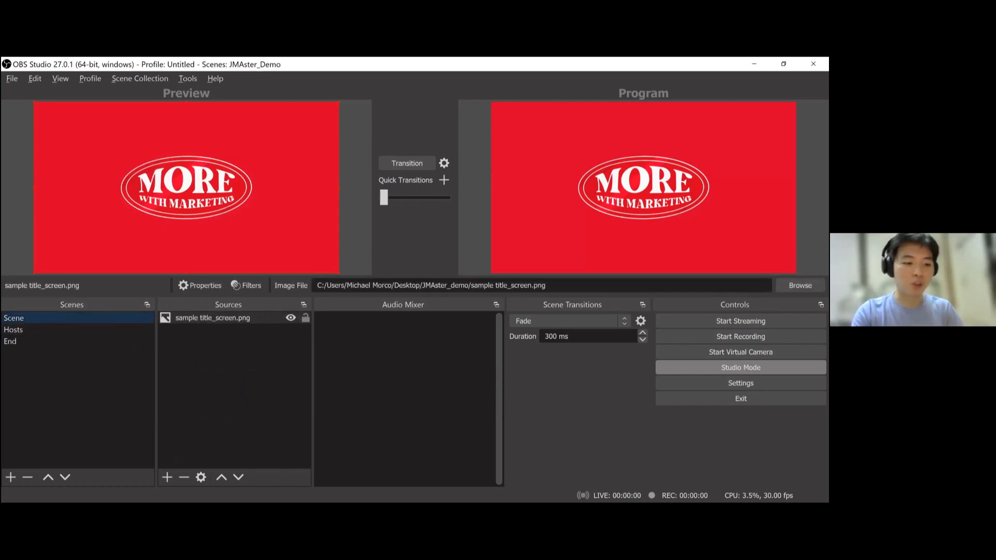
pyautogui.hotkey('alt', 'Tab')
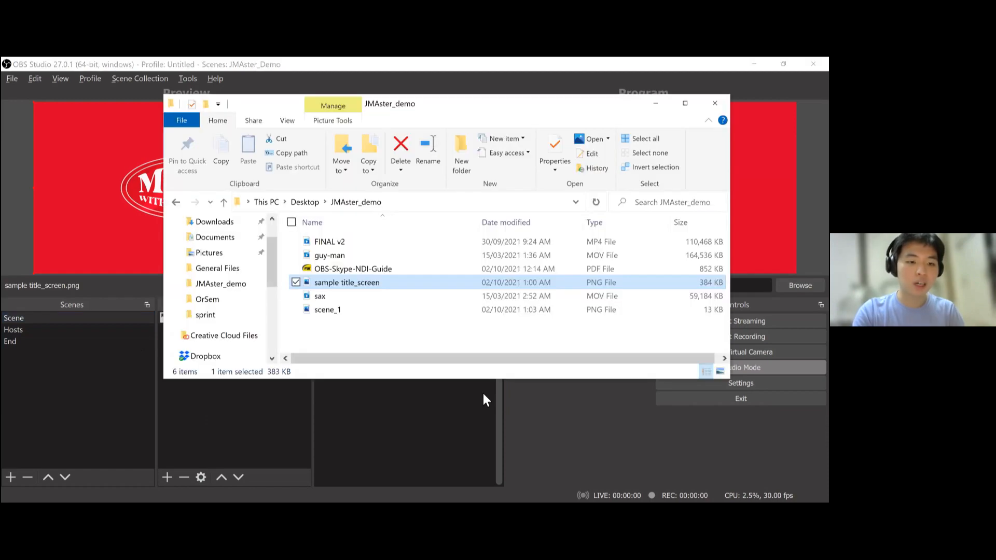
pyautogui.moveTo(597, 103); pyautogui.dragTo(583, 342)
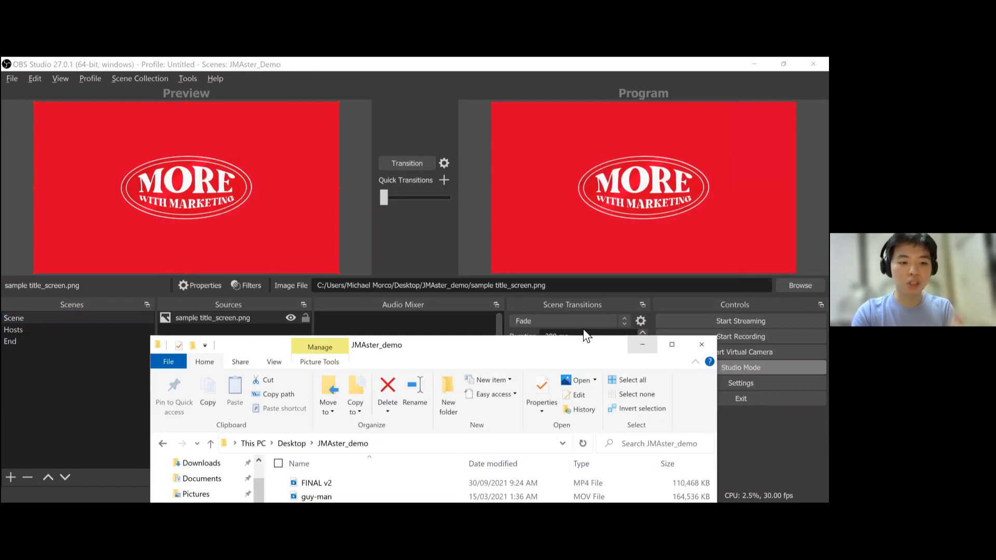
pyautogui.click(641, 342)
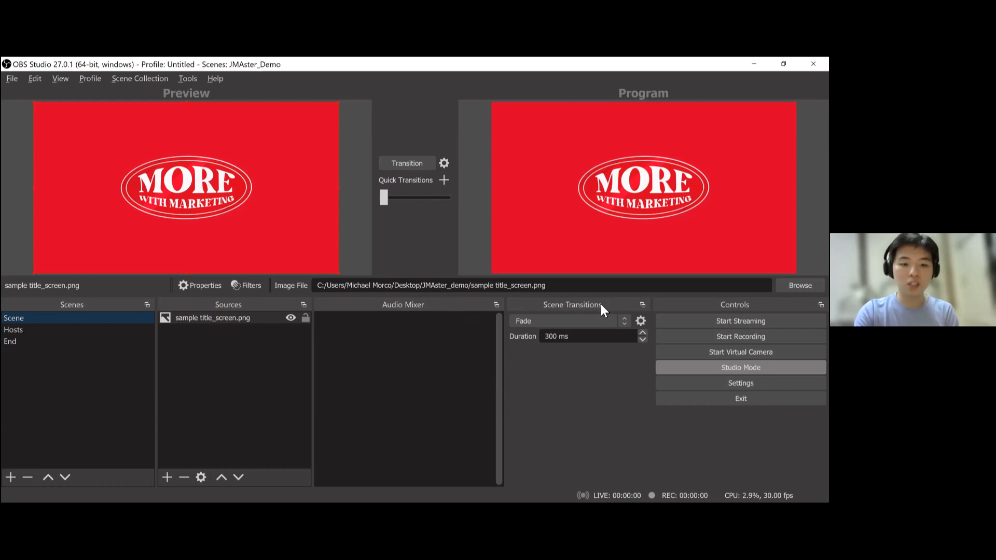
# - Review the available scene transition types
pyautogui.click(625, 322)
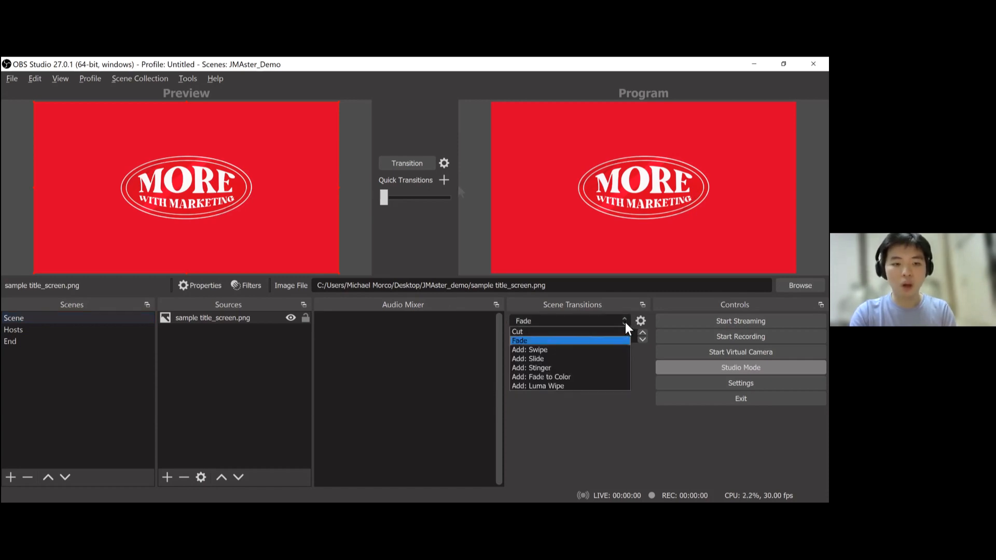
pyautogui.click(441, 180)
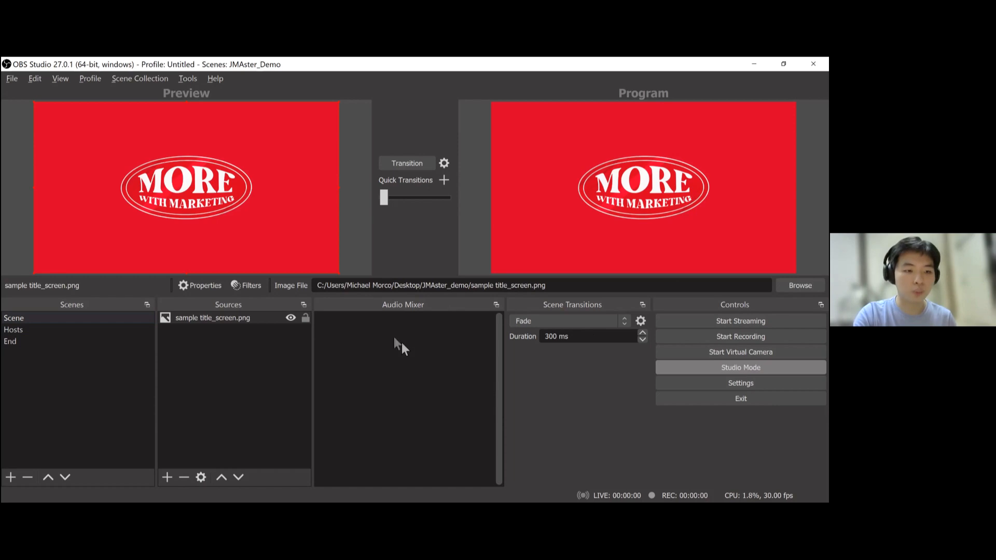
pyautogui.click(89, 320)
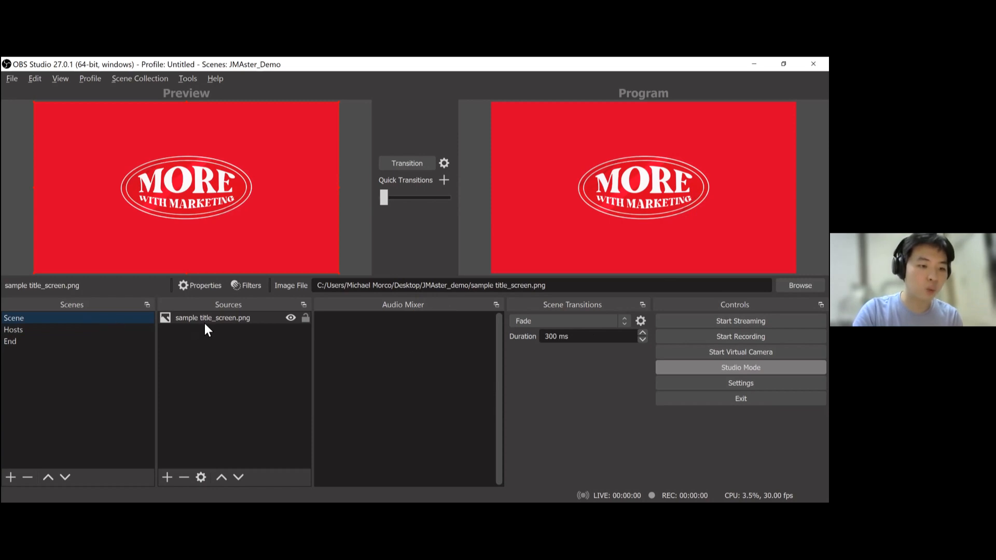
pyautogui.click(236, 317)
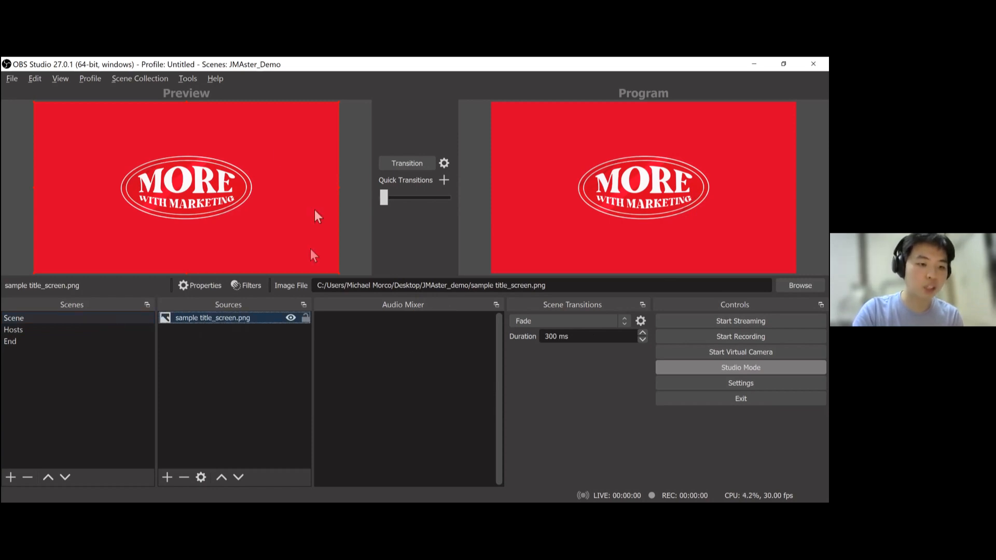
pyautogui.click(419, 164)
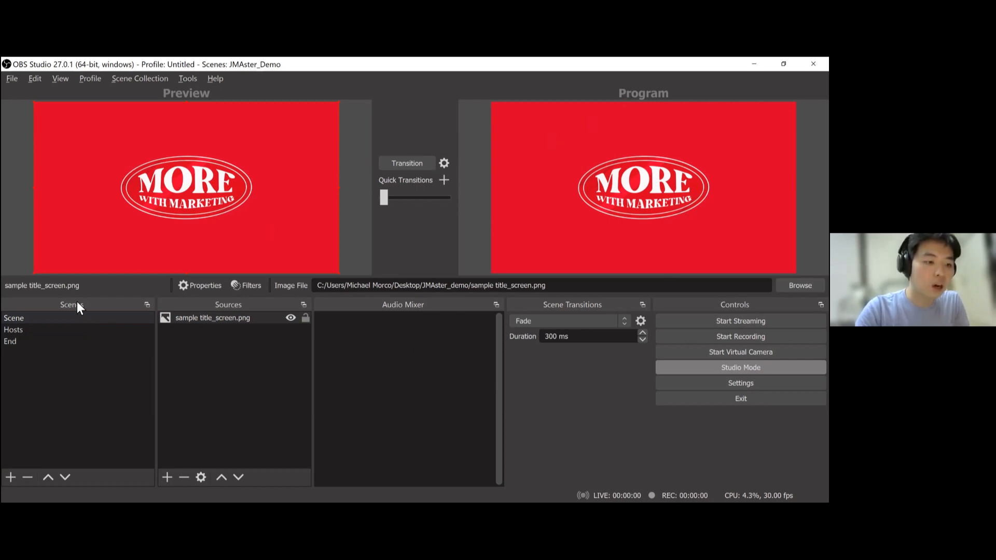
# - Select the Hosts scene and add scene_1.png from the JMAster_demo folder as an image source
pyautogui.click(36, 327)
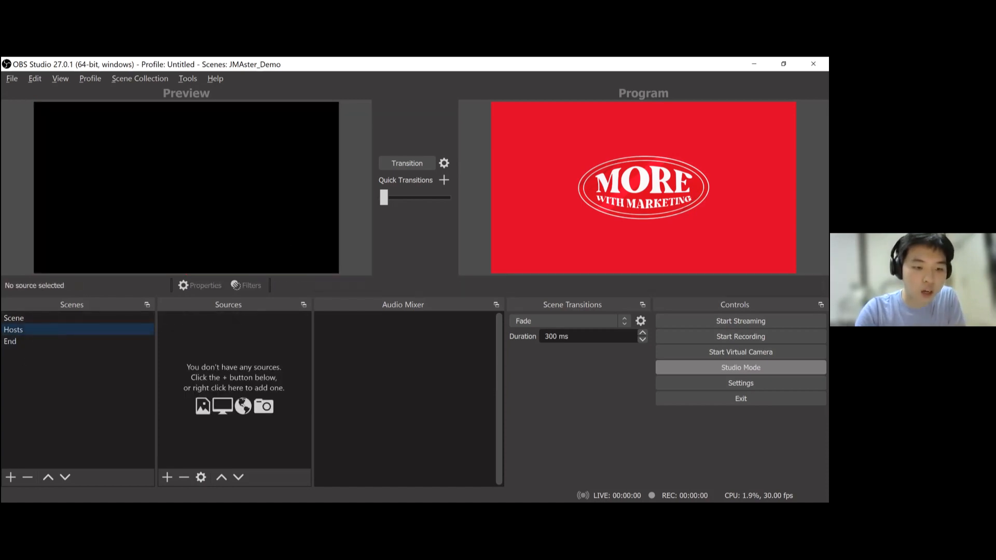
pyautogui.moveTo(424, 347); pyautogui.dragTo(521, 108)
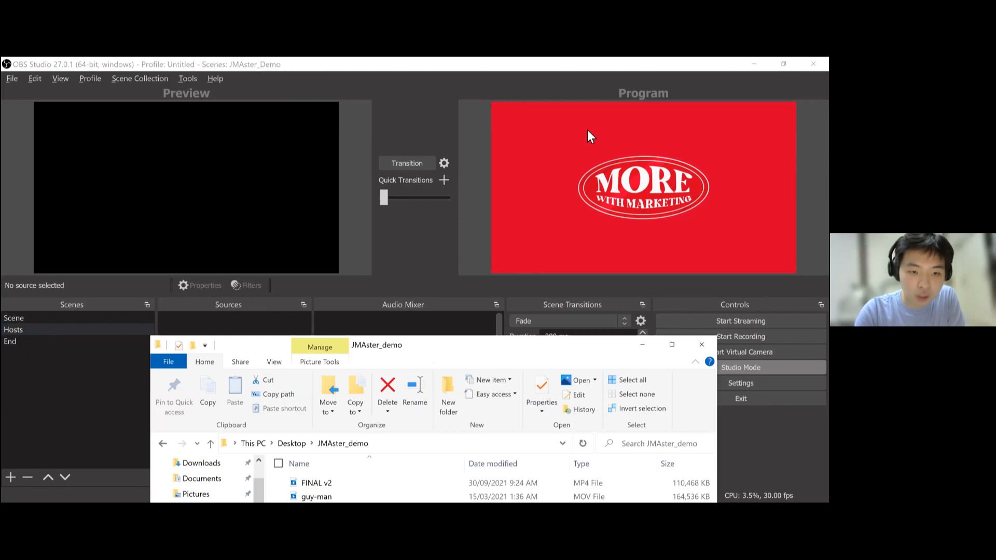
pyautogui.click(512, 354)
pyautogui.click(509, 335)
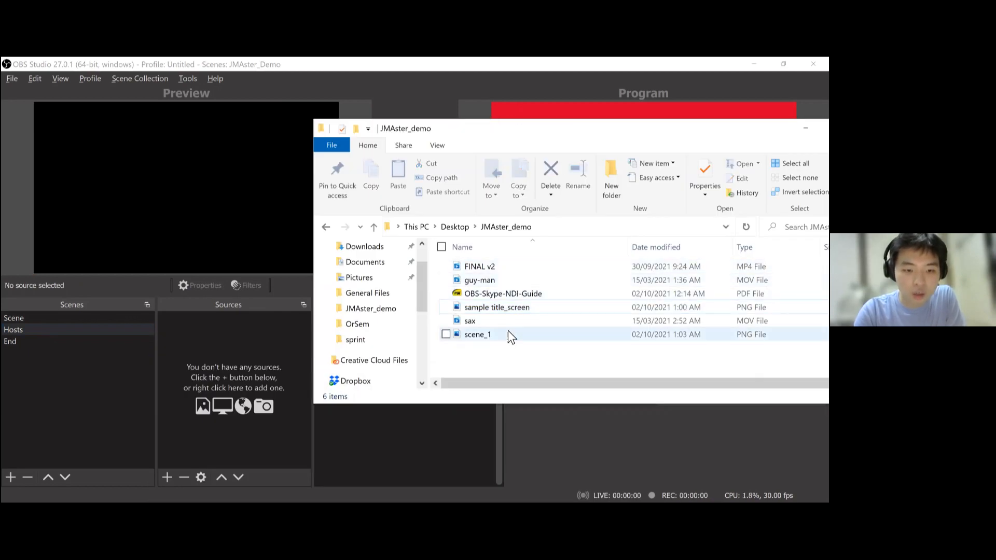
pyautogui.moveTo(527, 332); pyautogui.dragTo(246, 363)
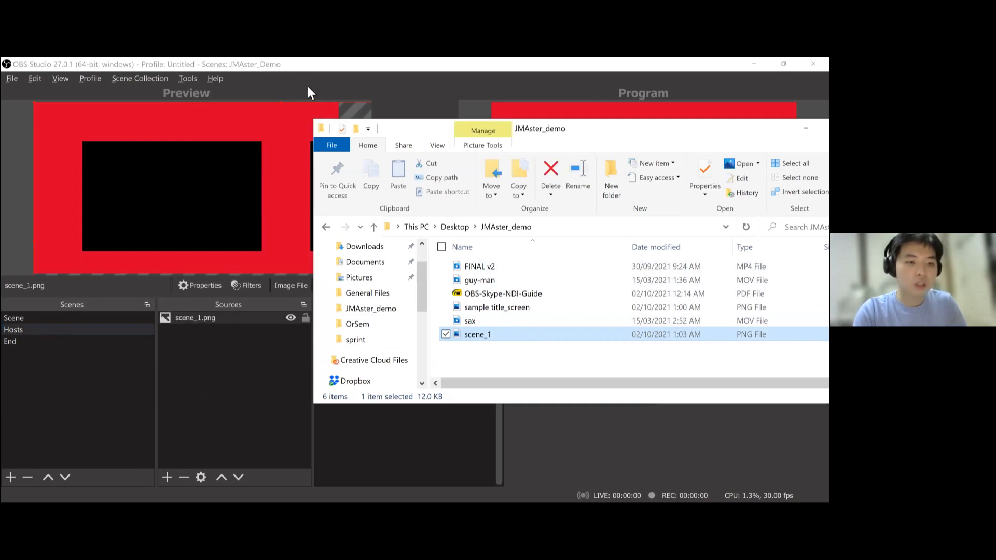
pyautogui.click(326, 57)
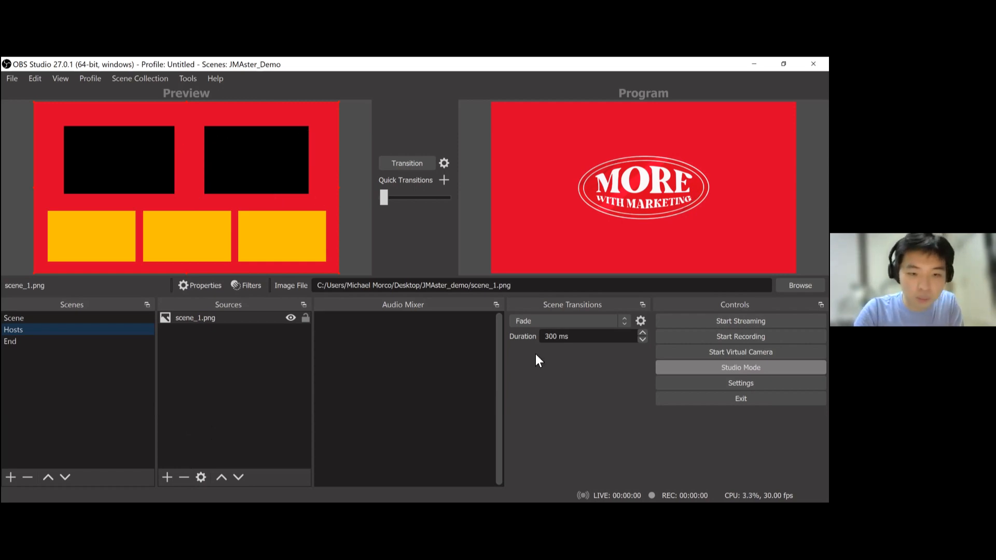
# - Add jma_tambs.png from the Pictures folder as a full-screen image layered beneath scene_1.png
pyautogui.hotkey('alt', 'Tab')
pyautogui.click(501, 323)
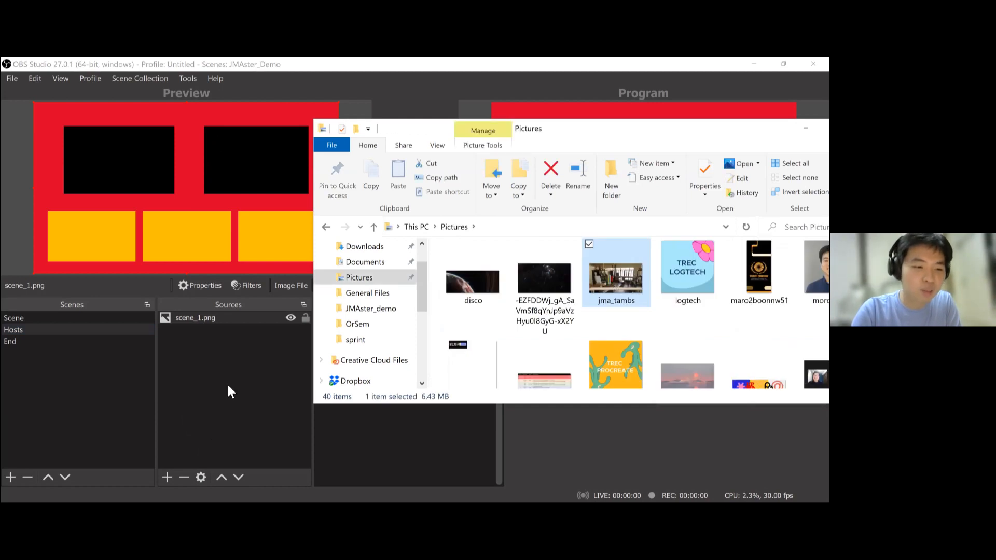
pyautogui.moveTo(616, 277); pyautogui.dragTo(304, 220)
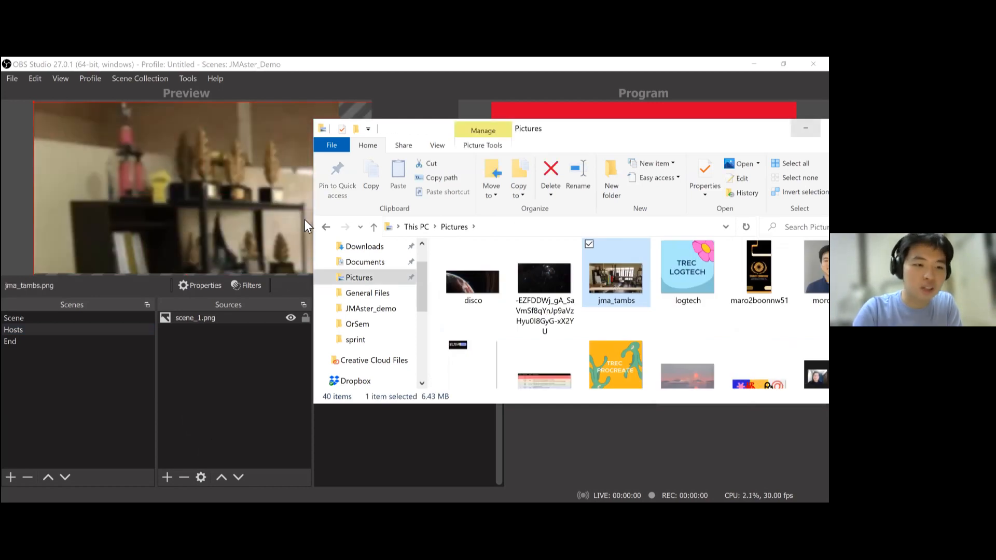
pyautogui.click(253, 182)
pyautogui.hotkey('ctrl', 'f')
pyautogui.click(254, 374)
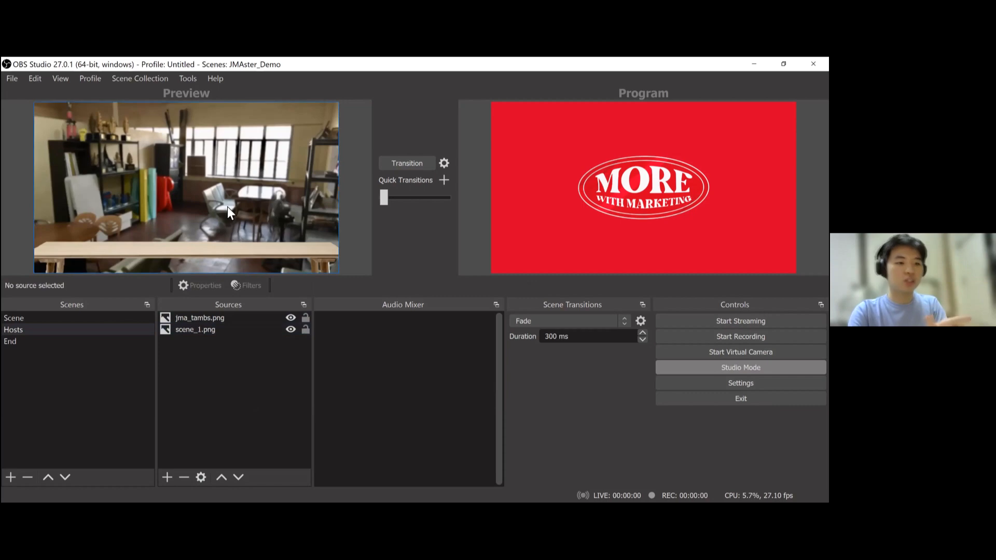
pyautogui.moveTo(204, 319)
pyautogui.mouseDown()
pyautogui.moveTo(198, 333)
pyautogui.moveTo(210, 333)
pyautogui.mouseUp()
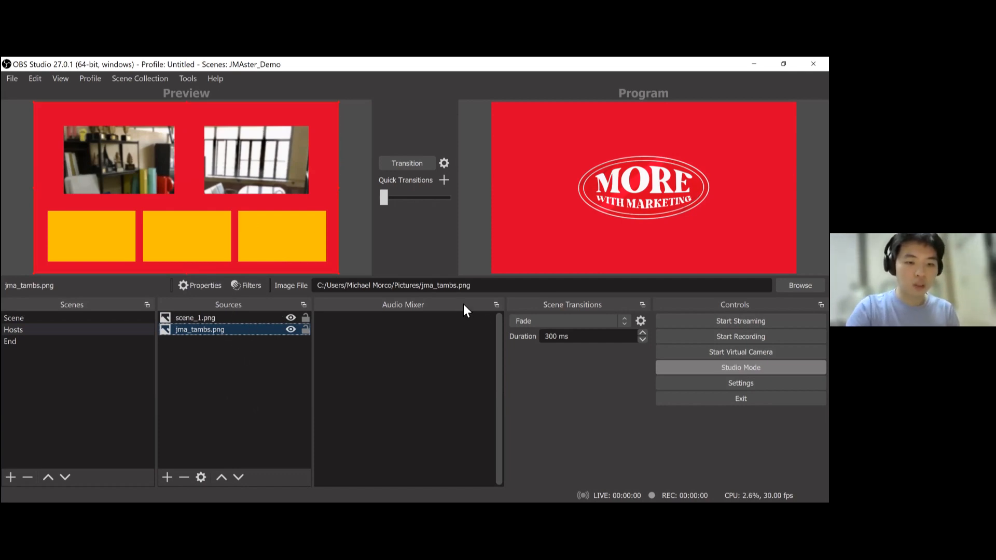
# - Remove the jma_tambs.png source from the Hosts scene
pyautogui.press('Delete')
pyautogui.press('Return')
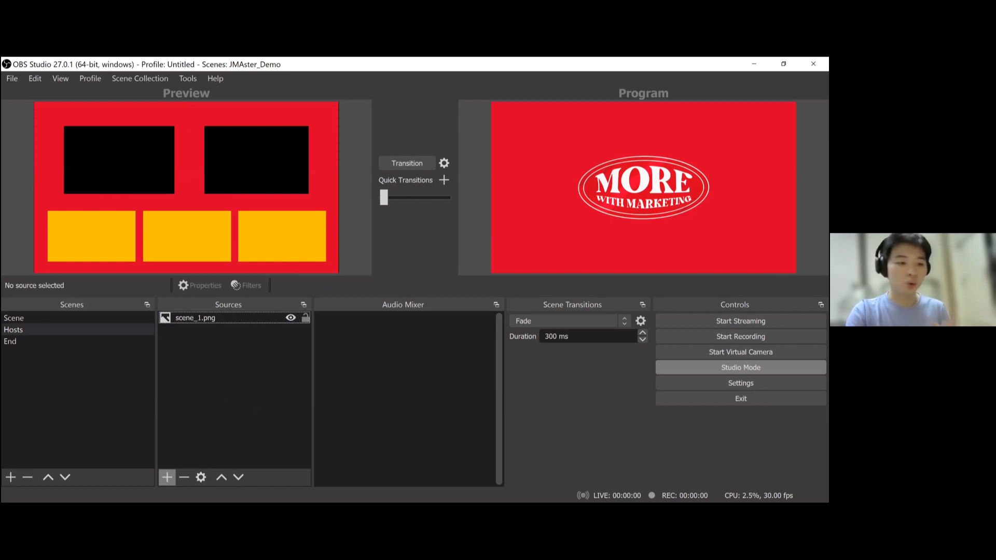
# - Add an NDI Source named JMAster_1 using the Skype live call feed as its source name
pyautogui.click(167, 477)
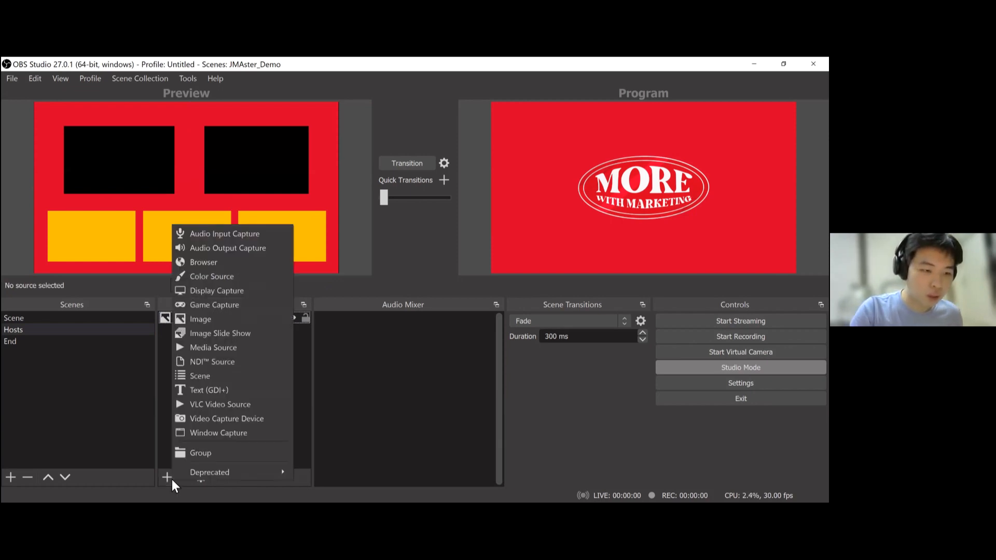
pyautogui.click(244, 367)
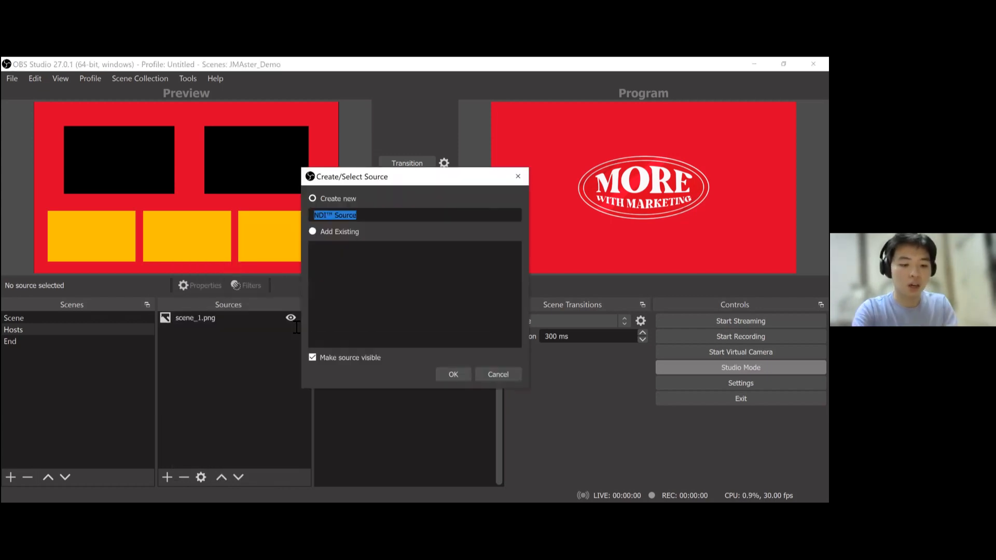
pyautogui.write('JMAster_')
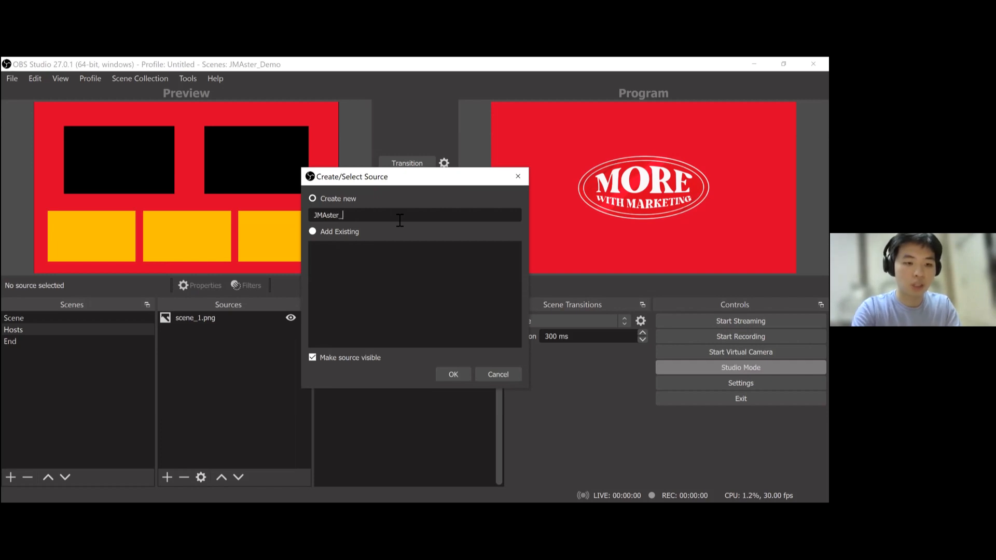
pyautogui.write('1')
pyautogui.press('Return')
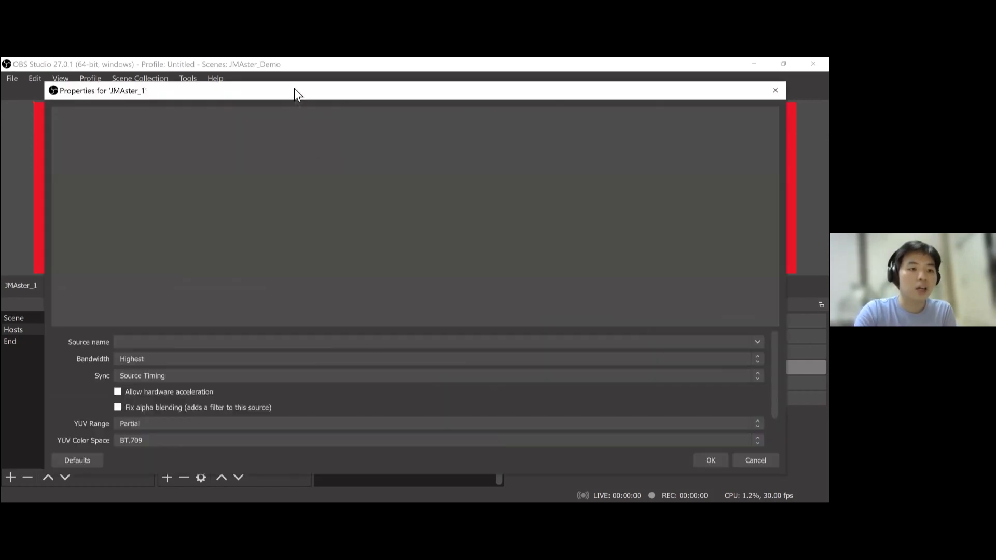
pyautogui.moveTo(294, 88); pyautogui.dragTo(308, 73)
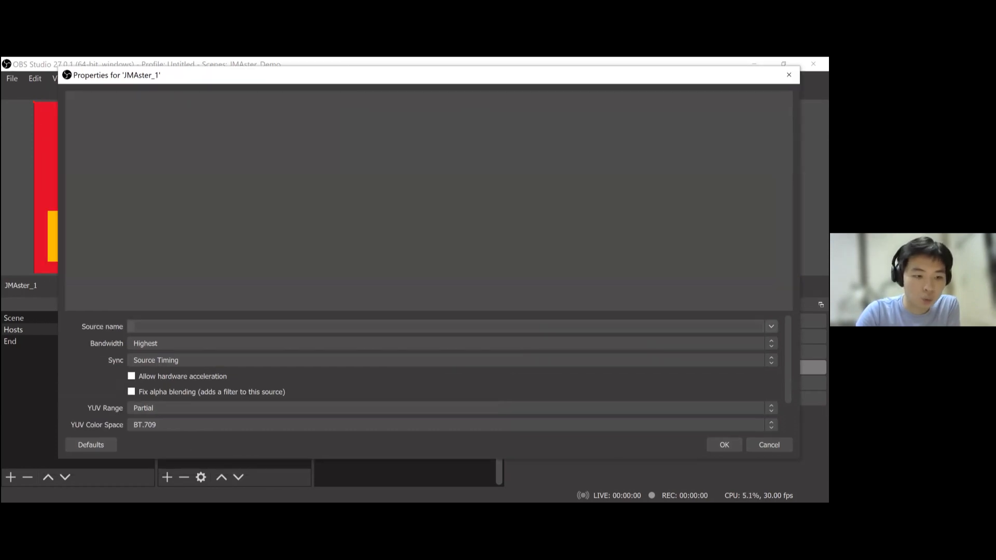
pyautogui.click(772, 327)
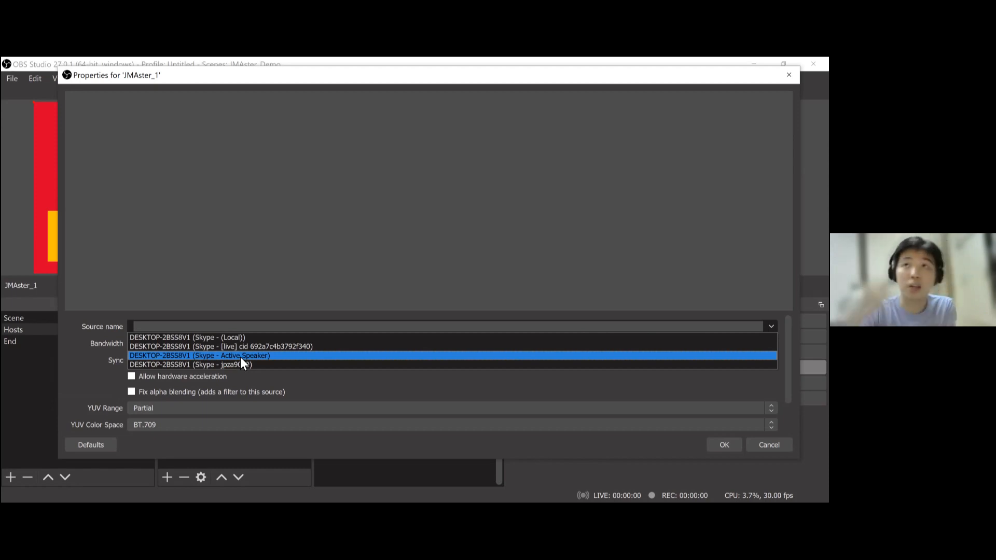
pyautogui.click(270, 347)
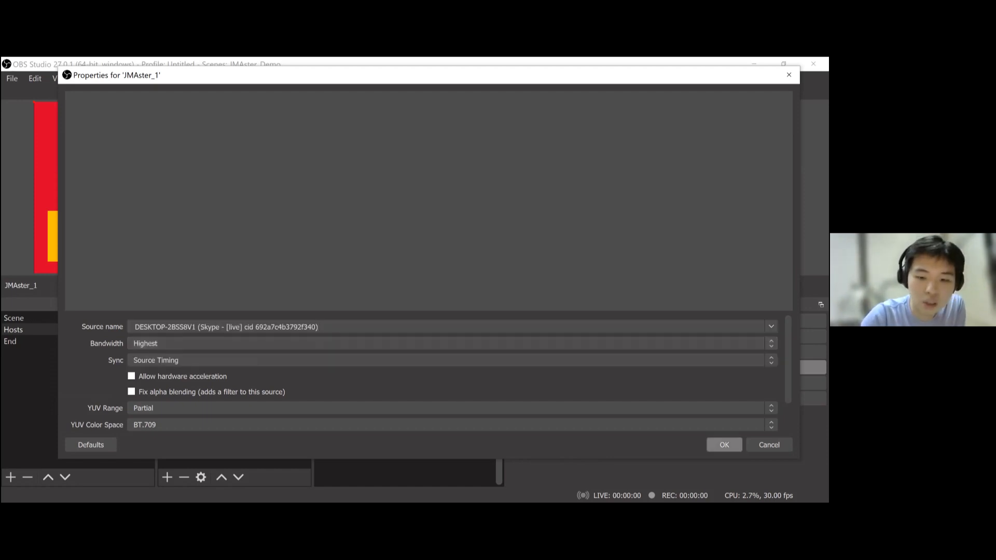
pyautogui.press('Return')
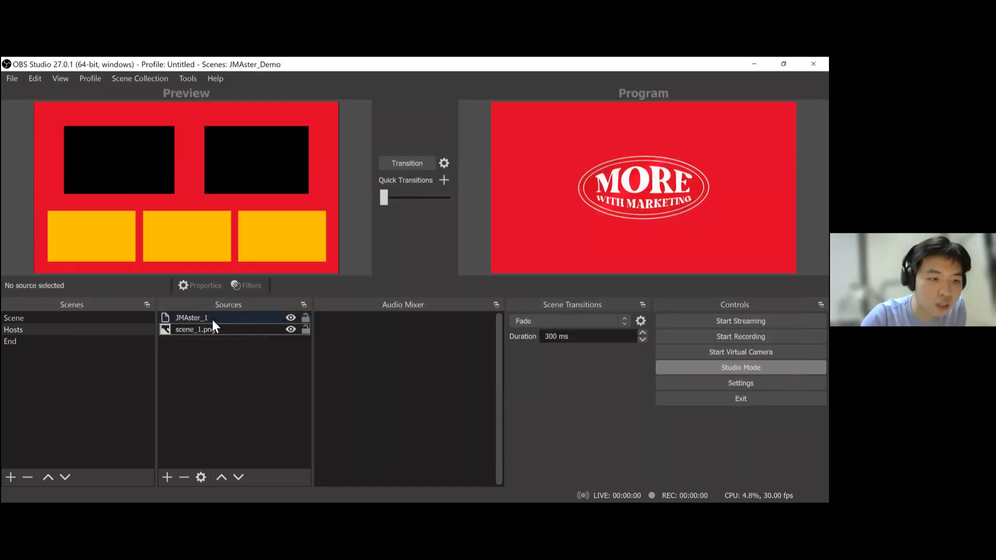
# - Shrink the JMAster_1 source and move it into the first host frame
pyautogui.click(213, 320)
pyautogui.moveTo(278, 210)
pyautogui.mouseDown()
pyautogui.moveTo(202, 167)
pyautogui.moveTo(297, 225)
pyautogui.moveTo(279, 210)
pyautogui.mouseUp()
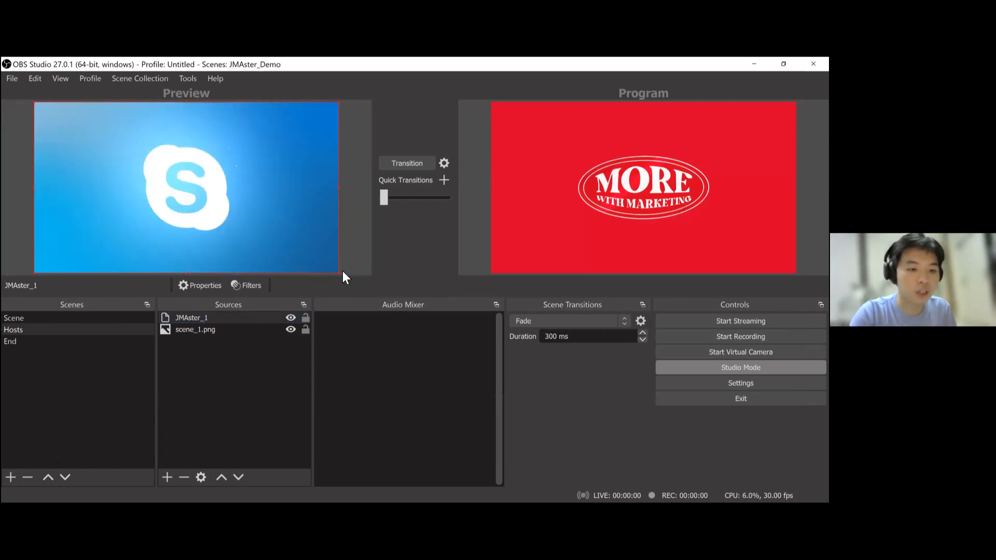
pyautogui.moveTo(338, 271); pyautogui.dragTo(178, 197)
pyautogui.click(167, 477)
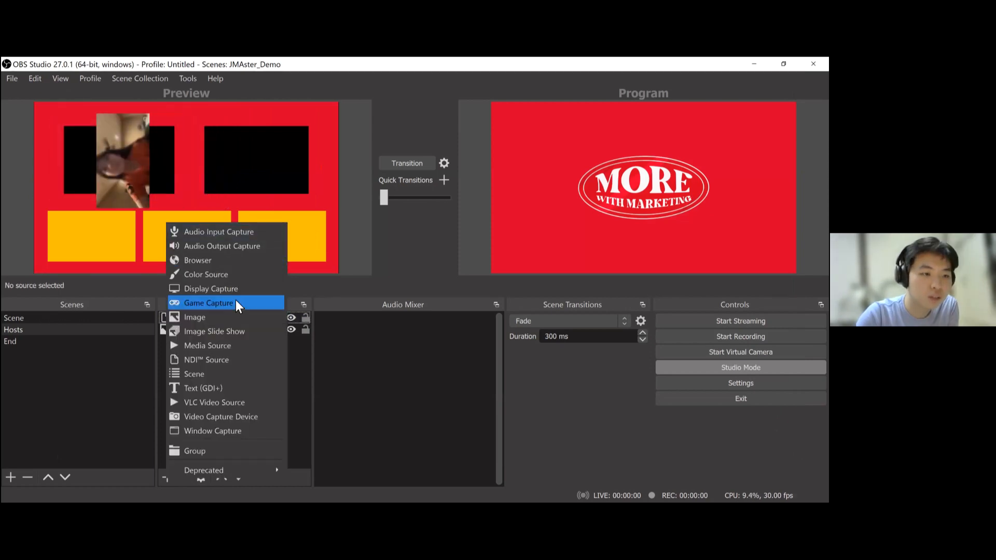
pyautogui.click(294, 392)
pyautogui.click(121, 167)
pyautogui.moveTo(131, 138); pyautogui.dragTo(149, 149)
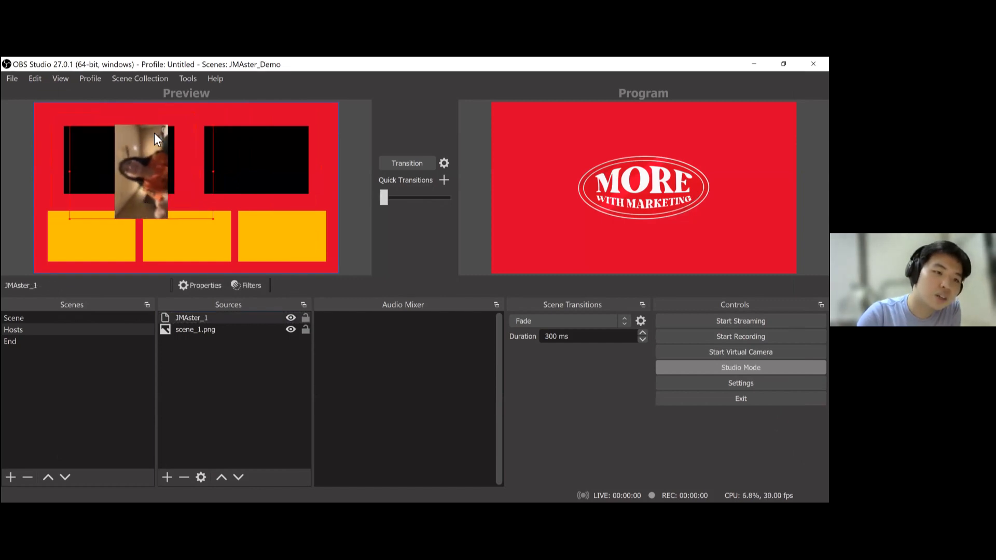
pyautogui.moveTo(196, 171); pyautogui.dragTo(127, 172)
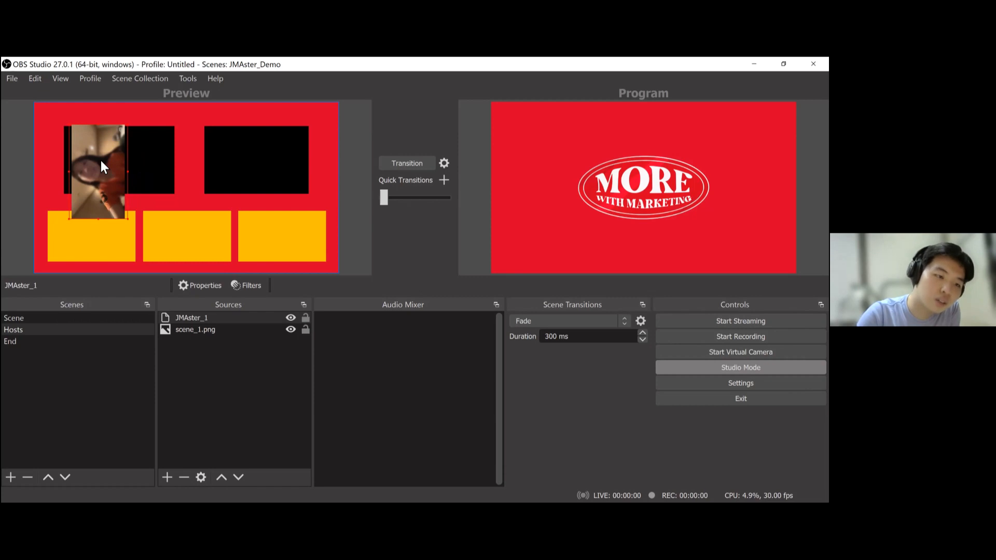
# - Rotate the JMAster_1 source 90 degrees clockwise
pyautogui.rightClick(102, 166)
pyautogui.moveTo(227, 314)
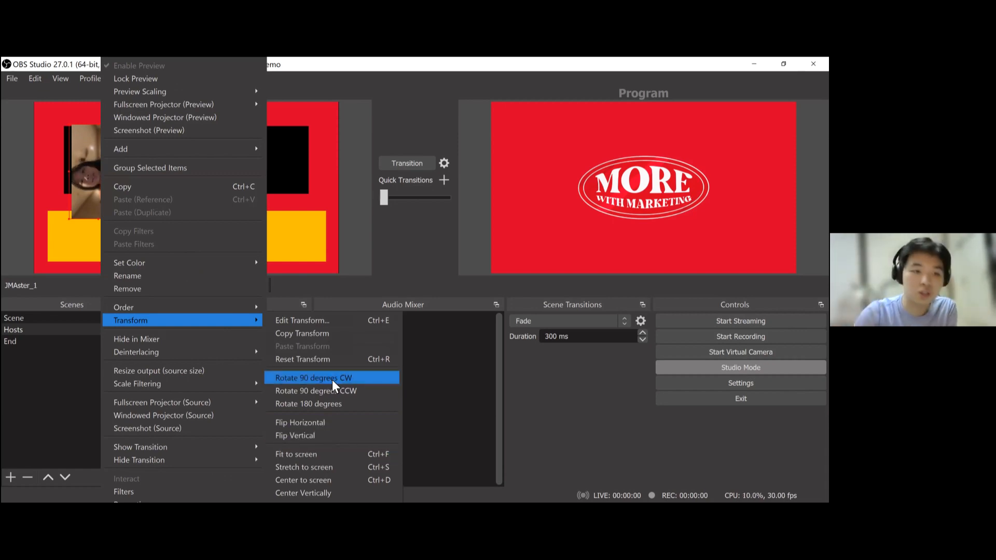
pyautogui.click(333, 378)
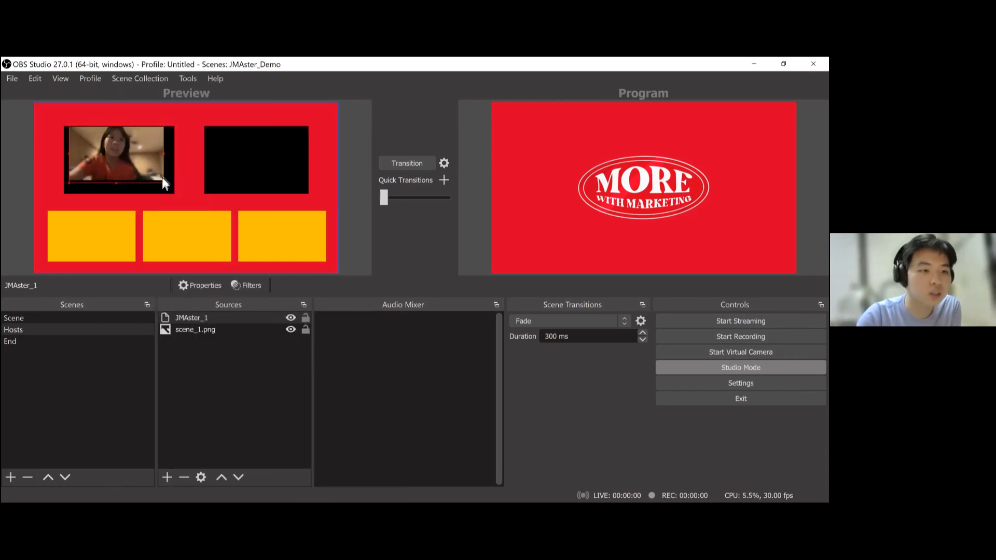
# - Resize the JMAster_1 feed to fill the first host frame
pyautogui.click(164, 183)
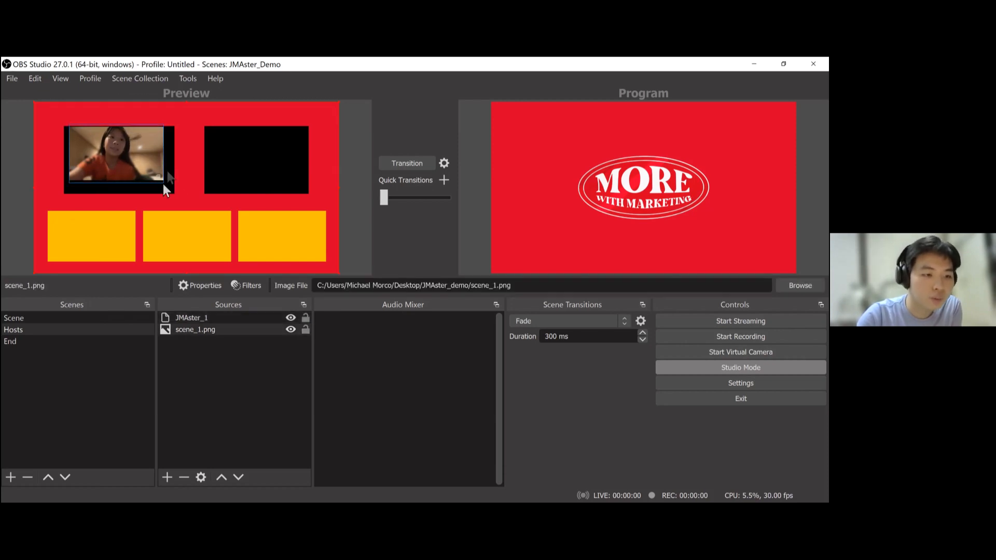
pyautogui.click(138, 158)
pyautogui.moveTo(165, 185); pyautogui.dragTo(181, 197)
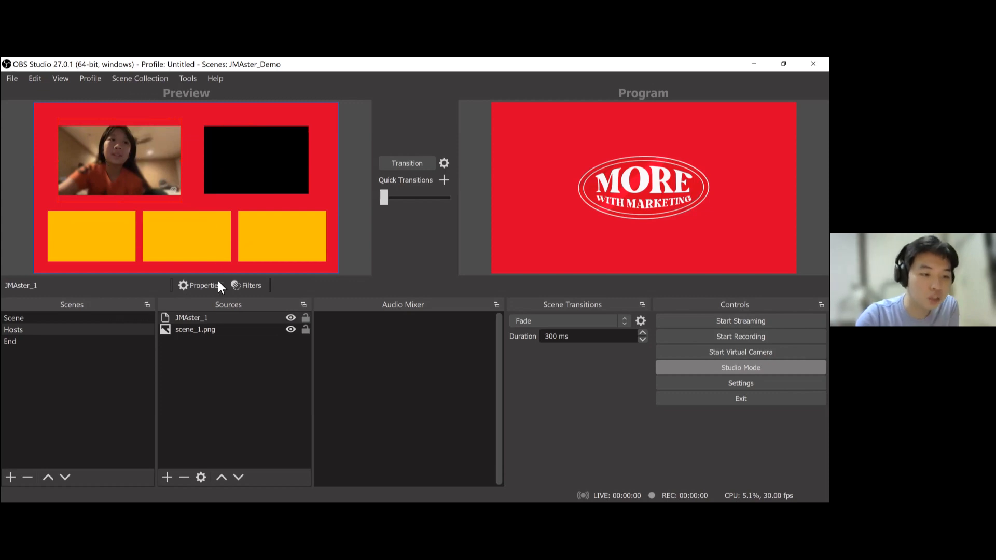
# - Inspect the JMAster_1 source's transform settings, including its bounding box type options
pyautogui.rightClick(145, 143)
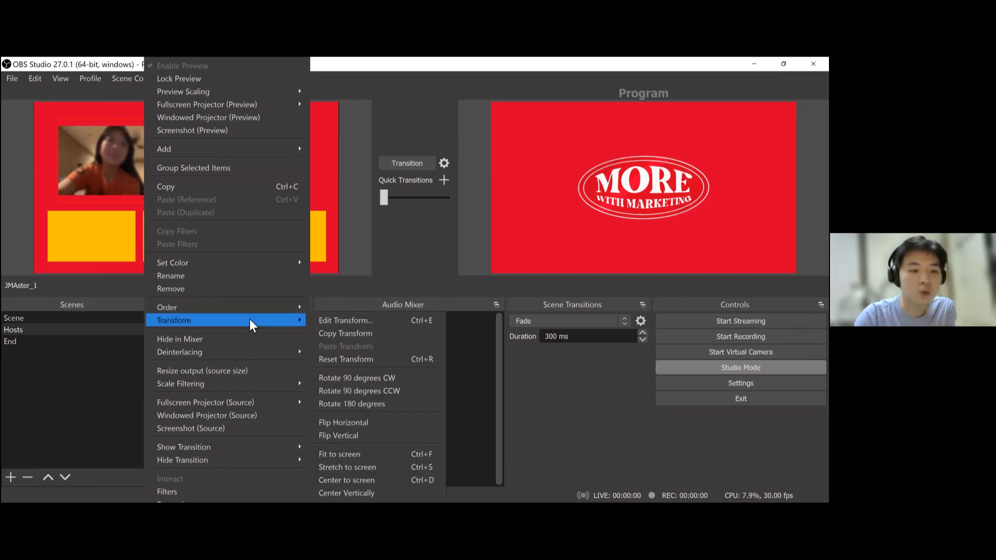
pyautogui.click(352, 321)
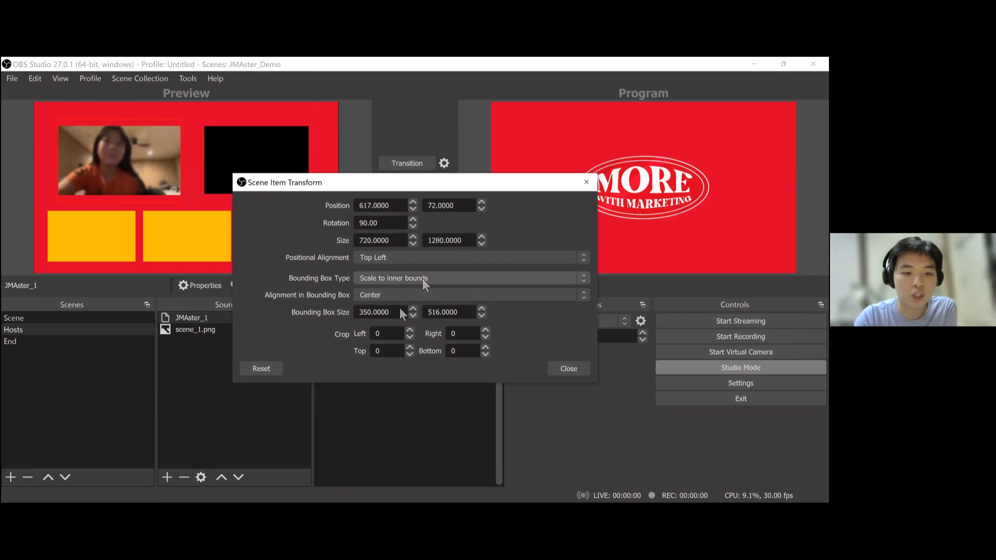
pyautogui.click(404, 279)
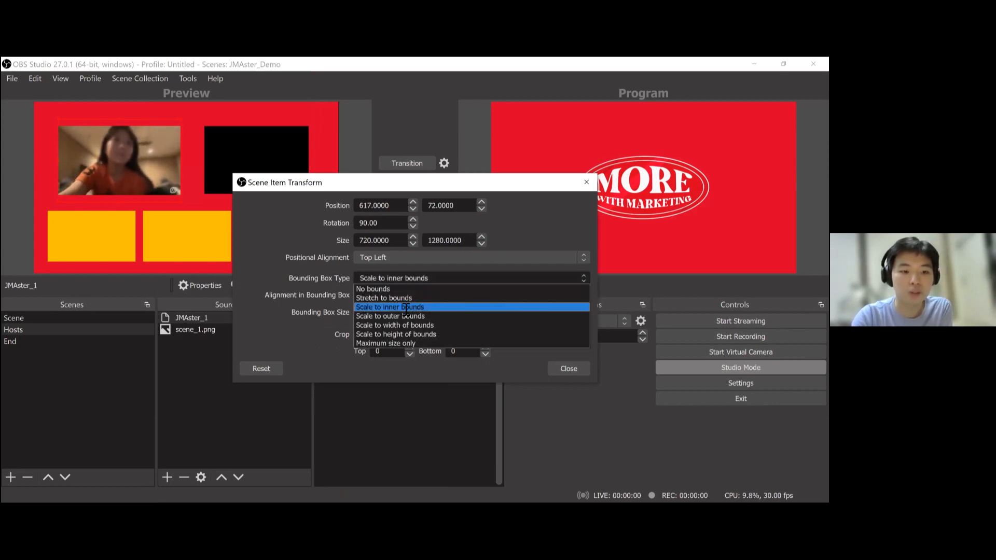
pyautogui.click(409, 278)
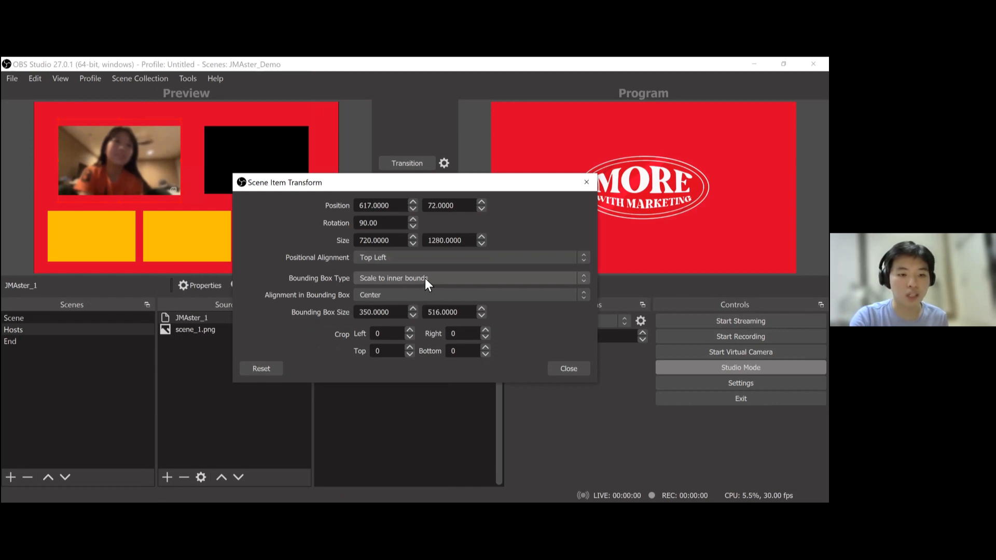
pyautogui.click(421, 288)
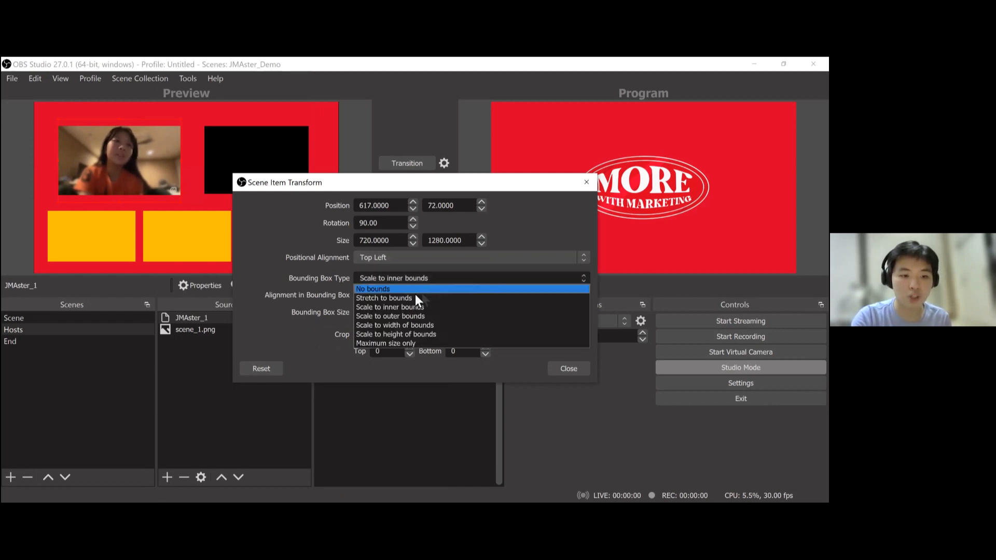
pyautogui.click(313, 321)
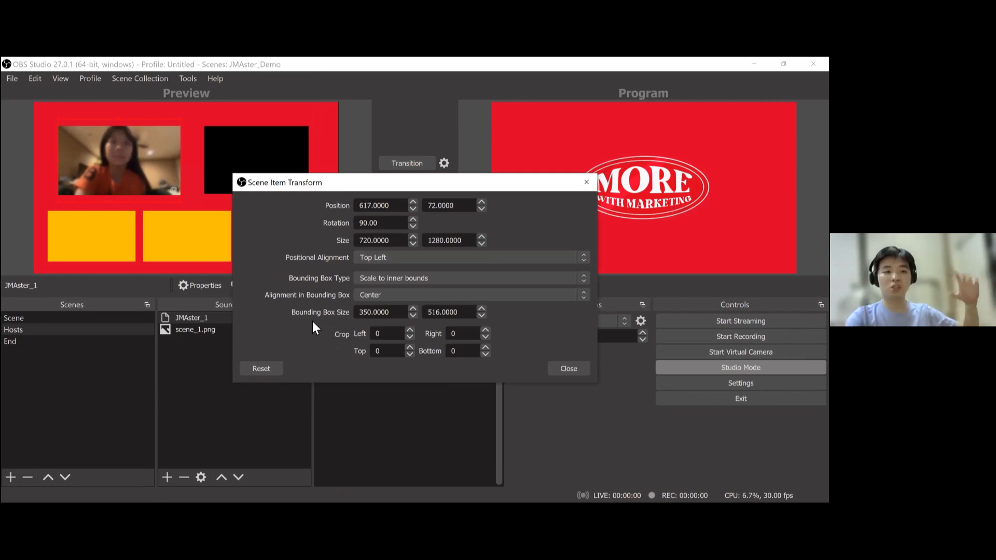
pyautogui.click(568, 369)
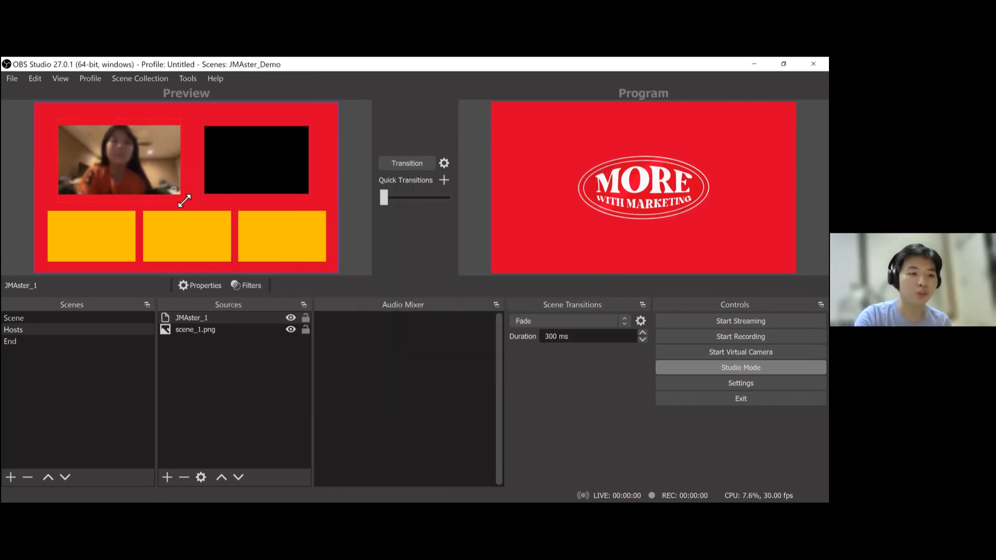
# - Resize the JMAster_1 feed to fit the first host frame and move it below scene_1.png in the source order
pyautogui.moveTo(184, 201); pyautogui.dragTo(100, 146)
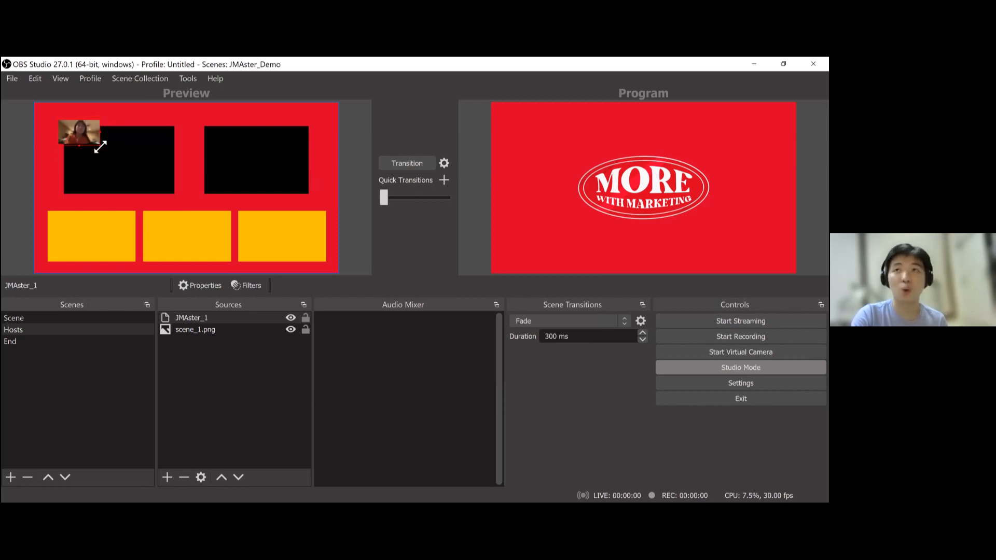
pyautogui.moveTo(100, 147); pyautogui.dragTo(179, 194)
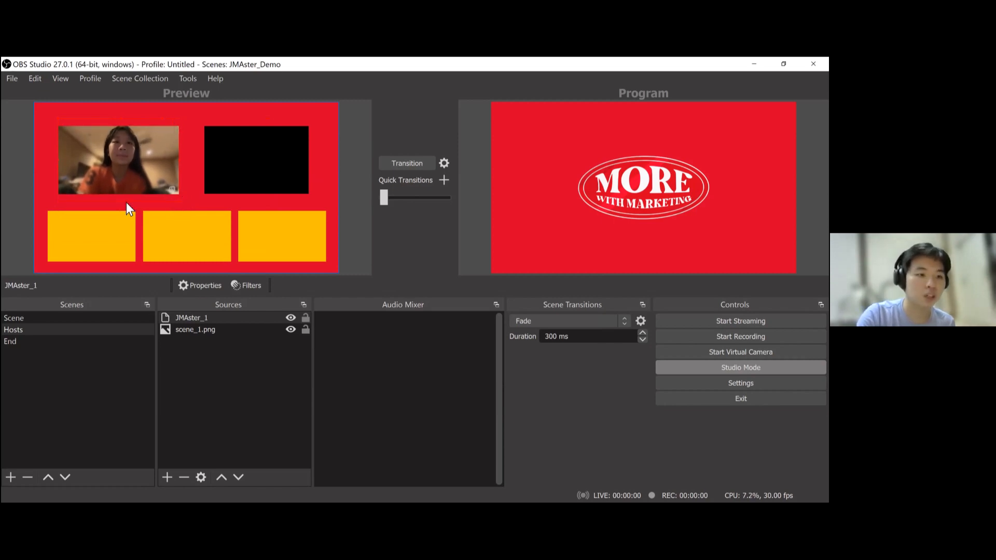
pyautogui.click(206, 317)
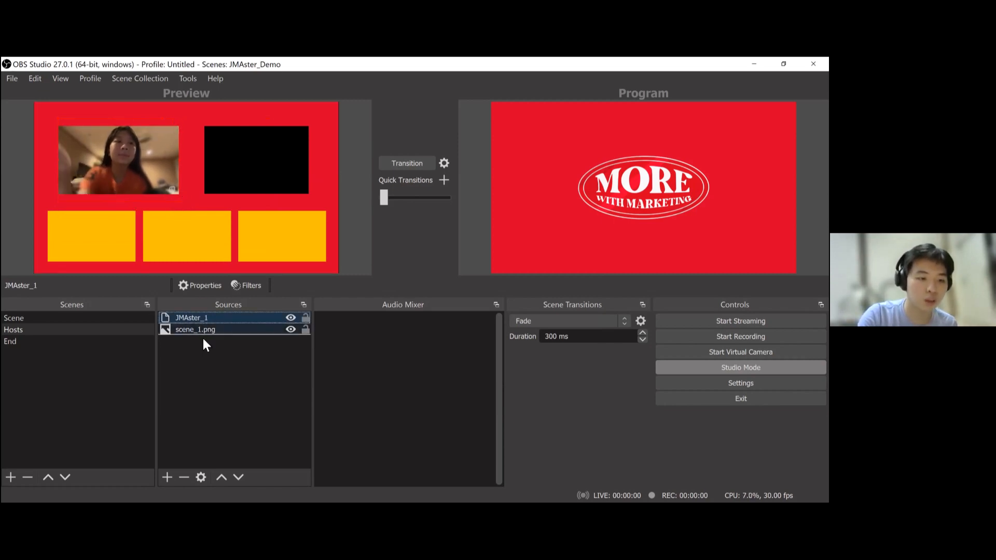
pyautogui.moveTo(207, 317); pyautogui.dragTo(204, 337)
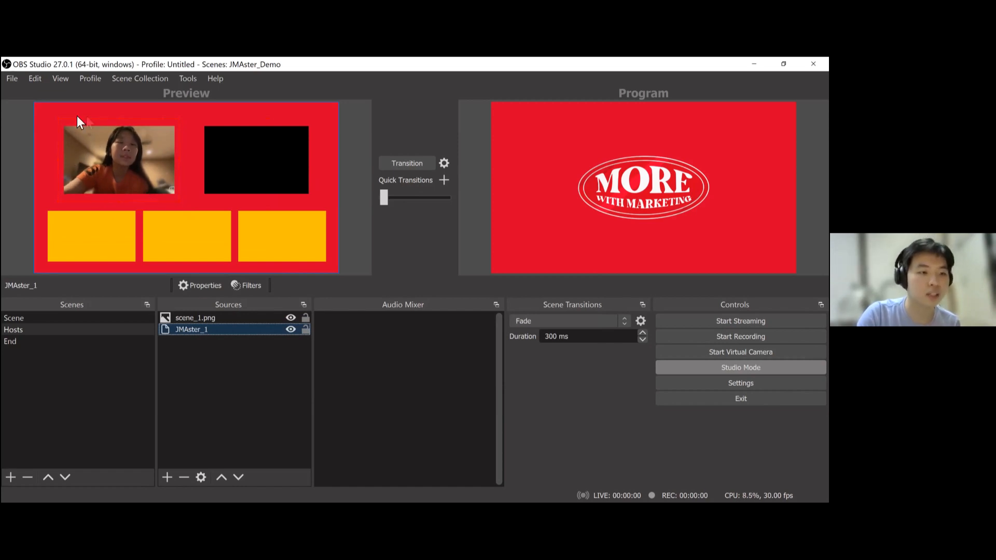
# - Add an NDI Source named JMAster_2 using the second Skype call feed as its source name
pyautogui.click(198, 456)
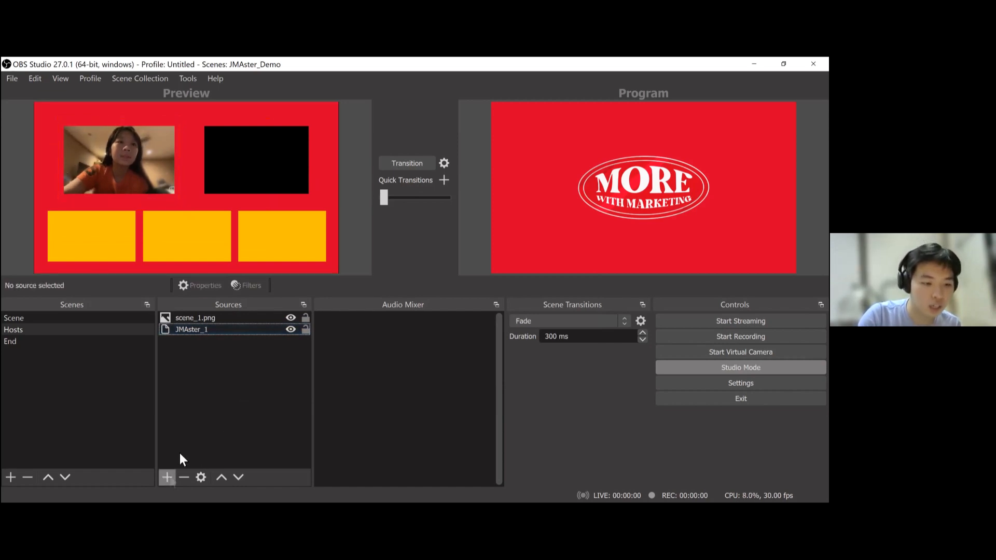
pyautogui.click(169, 476)
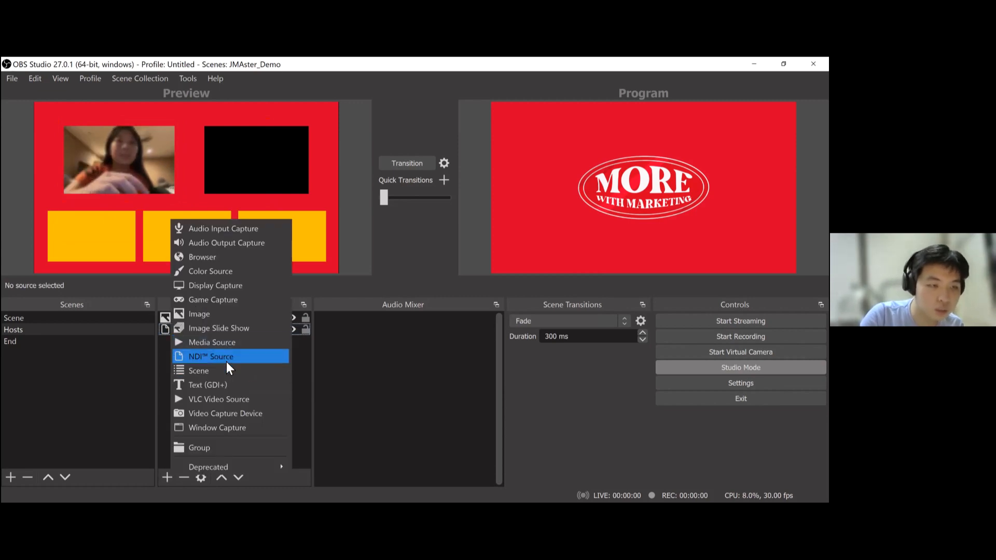
pyautogui.press('Return')
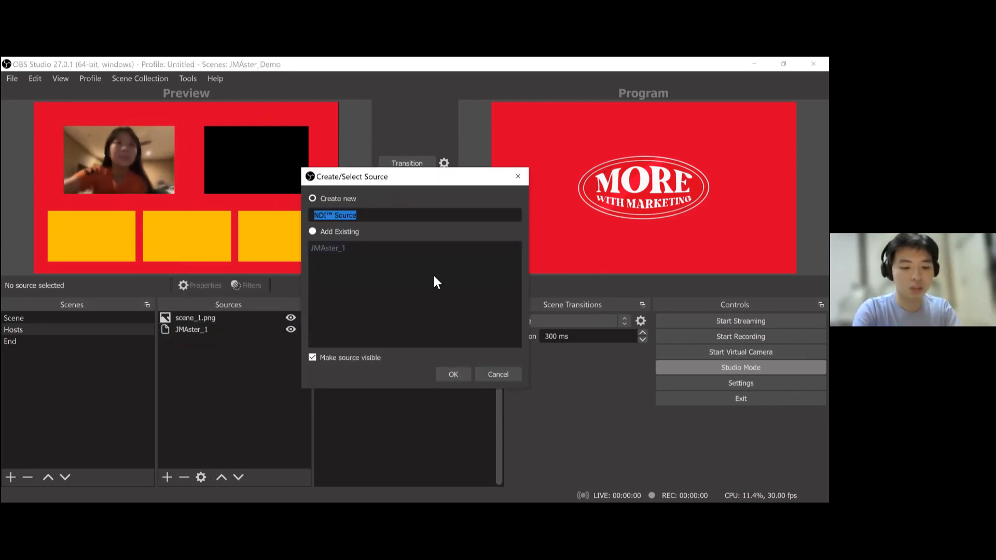
pyautogui.write('JMAster_2')
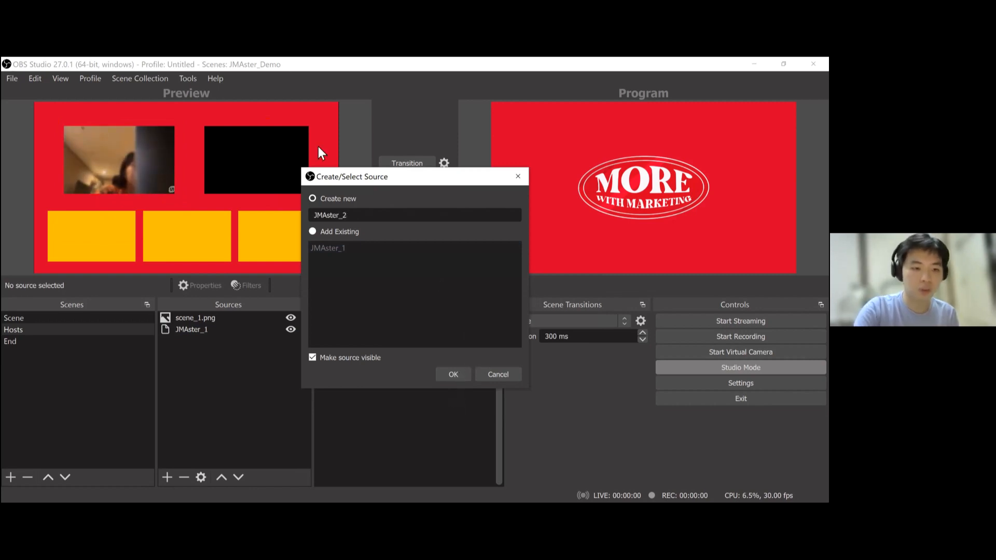
pyautogui.press('Return')
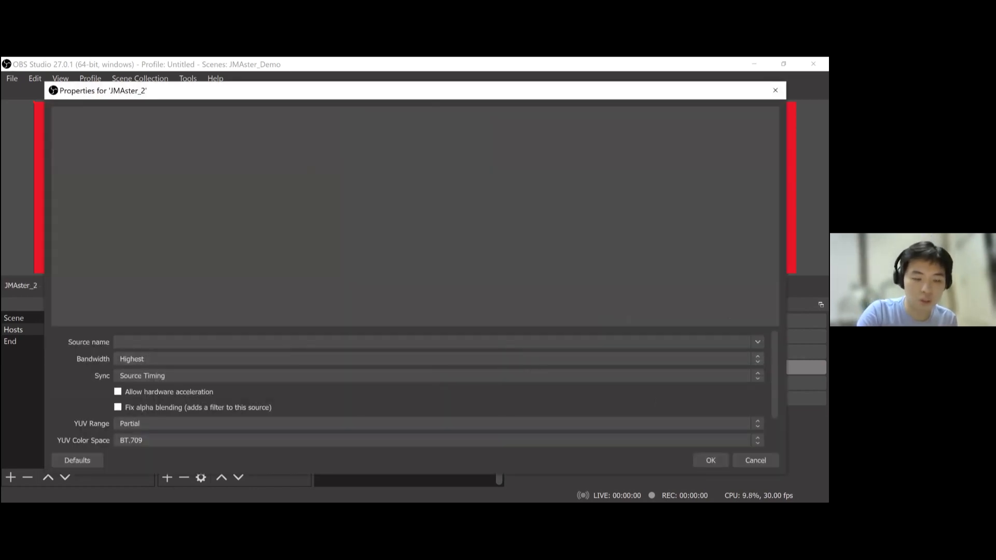
pyautogui.click(183, 342)
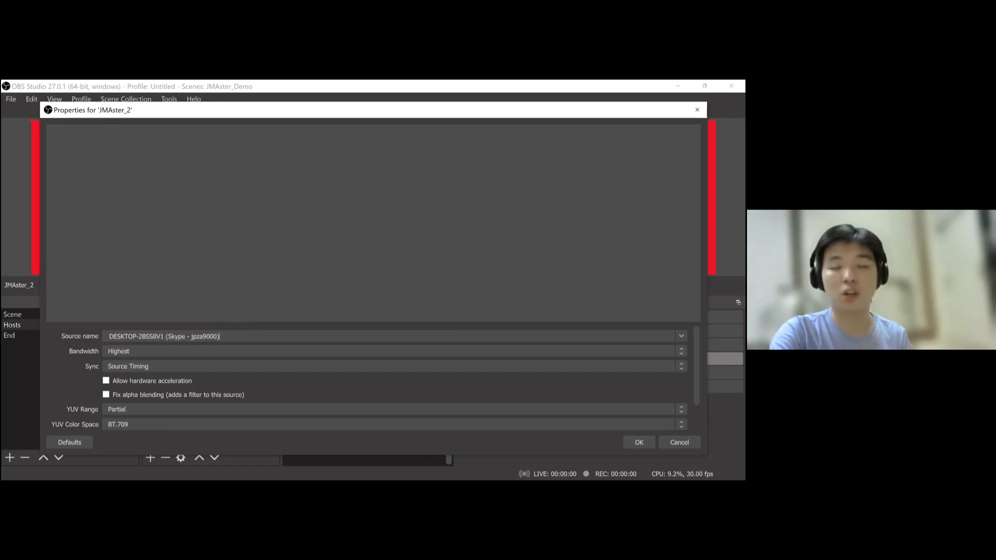
pyautogui.press('Return')
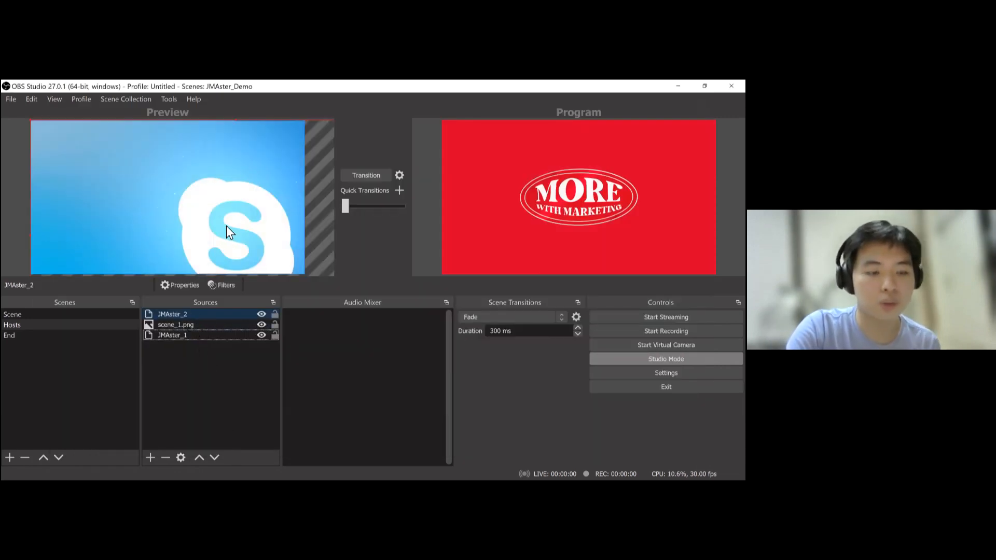
# - Resize JMAster_2 into the second host frame and move it below scene_1.png in the source order
pyautogui.hotkey('ctrl', 'f')
pyautogui.moveTo(32, 122); pyautogui.dragTo(201, 215)
pyautogui.moveTo(256, 253); pyautogui.dragTo(235, 183)
pyautogui.keyDown('ctrl'); pyautogui.click(209, 336); pyautogui.keyUp('ctrl')
pyautogui.moveTo(166, 315); pyautogui.dragTo(154, 337)
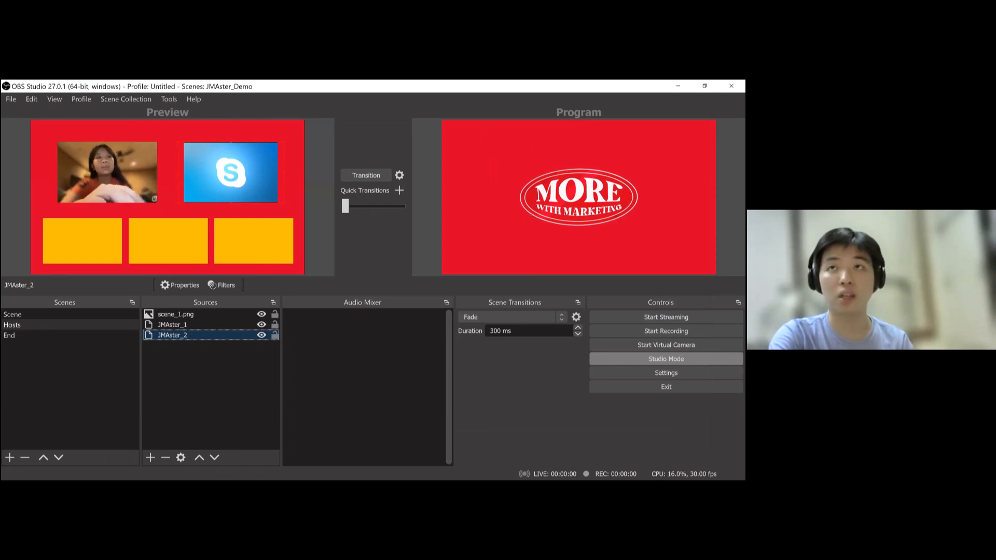
# - Transition the Hosts scene to Program and open the End scene for editing
pyautogui.click(378, 179)
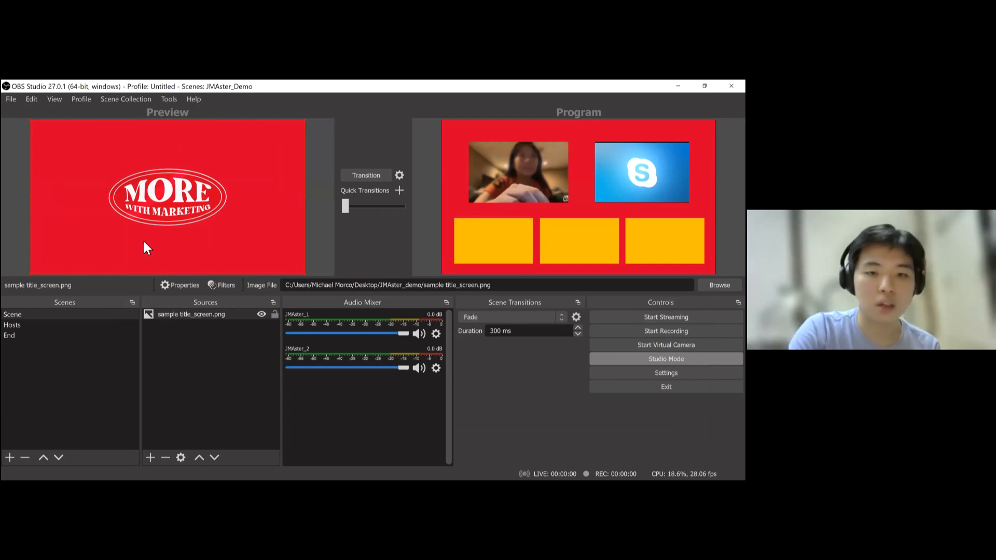
pyautogui.click(9, 335)
pyautogui.click(150, 458)
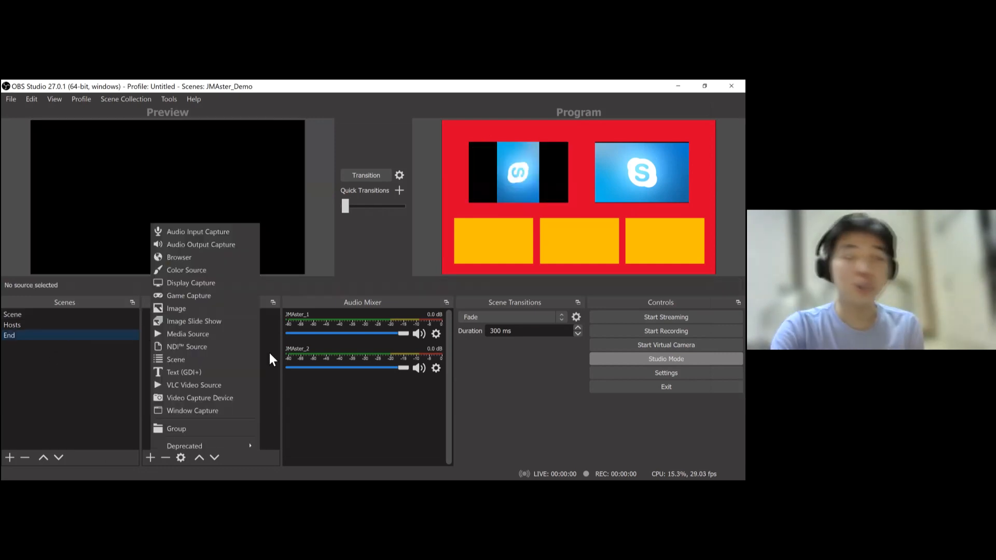
pyautogui.click(164, 428)
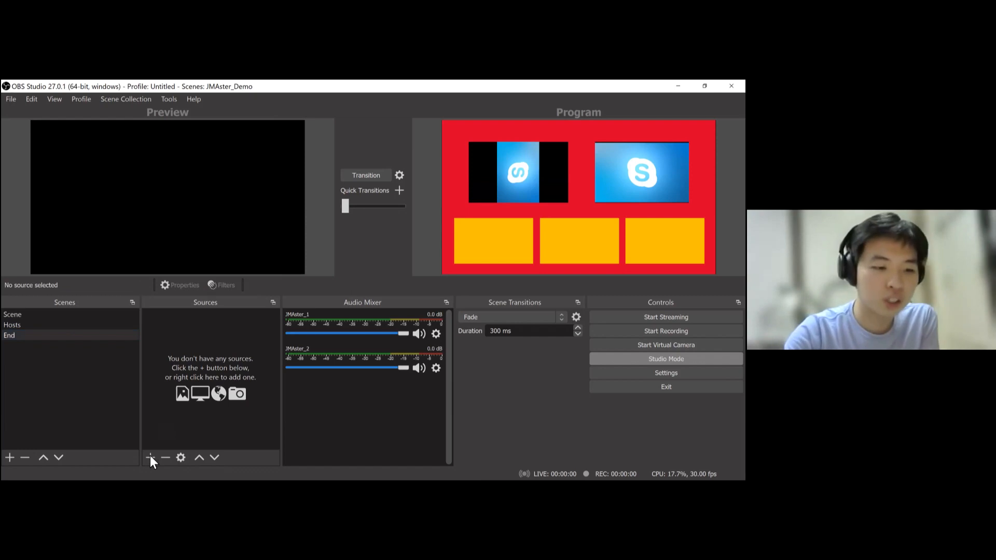
# - Add a Media Source named video to the End scene and choose the UP JMA Campus Tour video file
pyautogui.rightClick(195, 380)
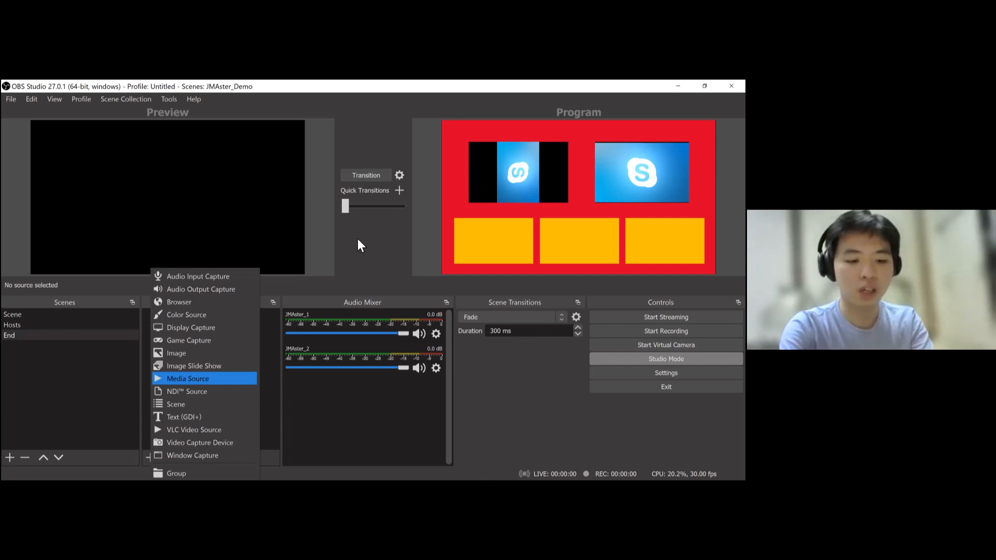
pyautogui.press('Return')
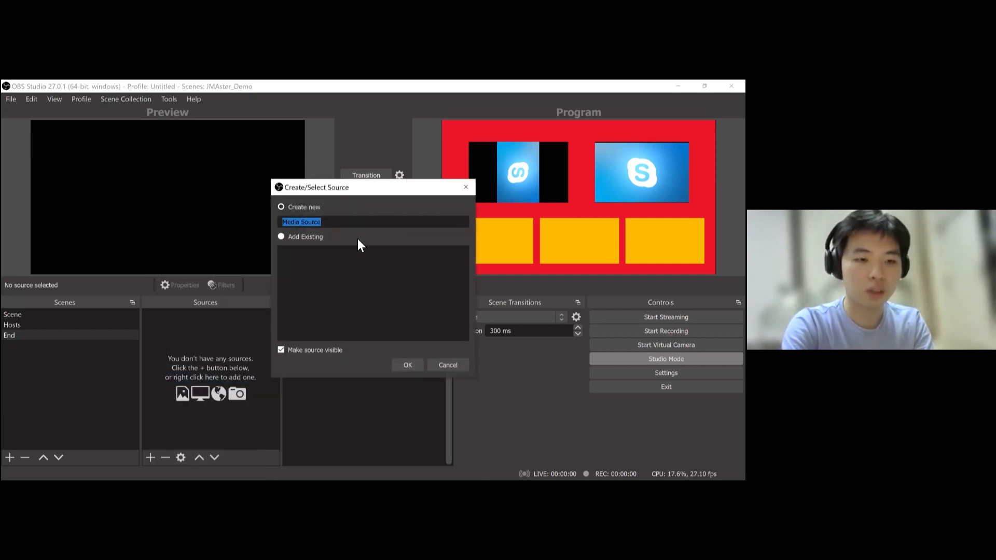
pyautogui.write('co')
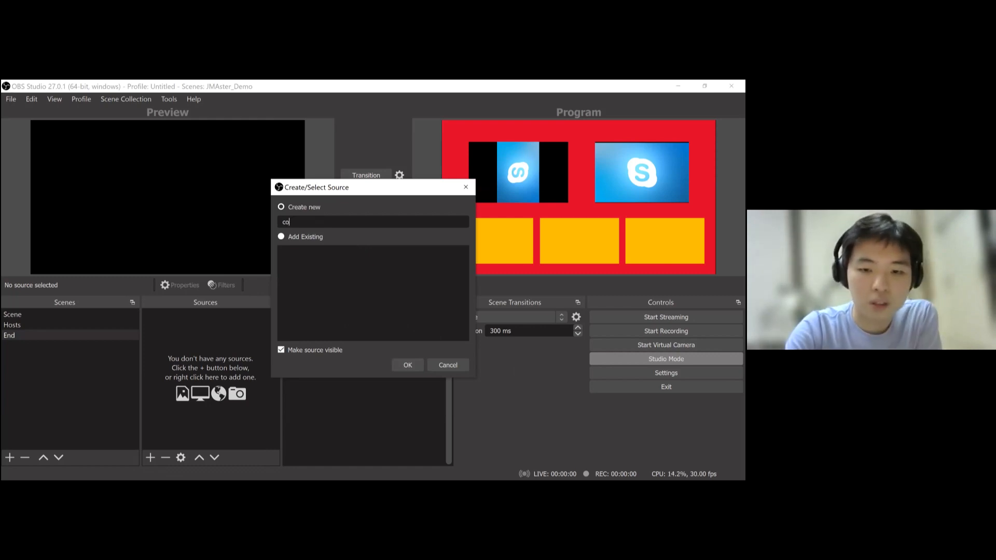
pyautogui.press('BackSpace')
pyautogui.press('BackSpace')
pyautogui.write('video')
pyautogui.press('Return')
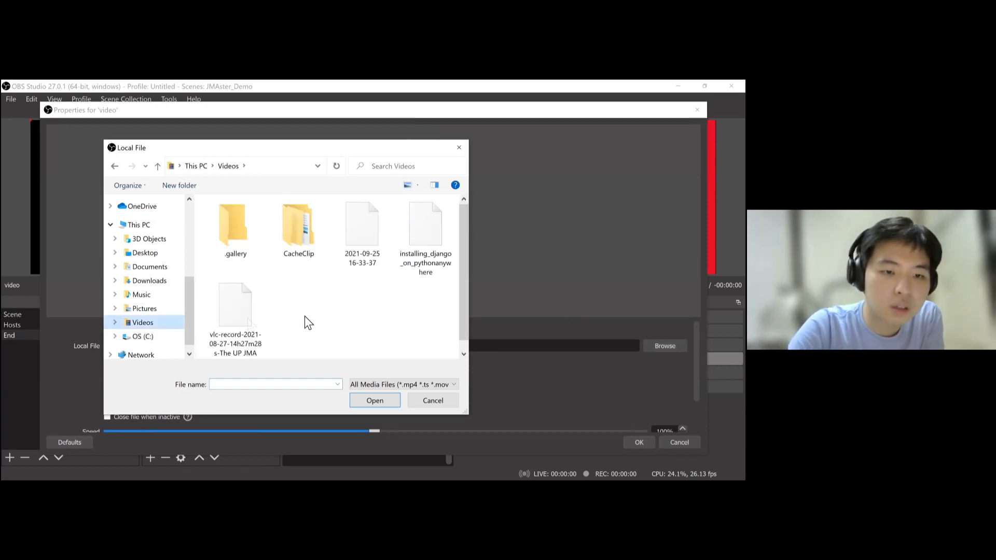
pyautogui.scroll(-1, 275, 328)
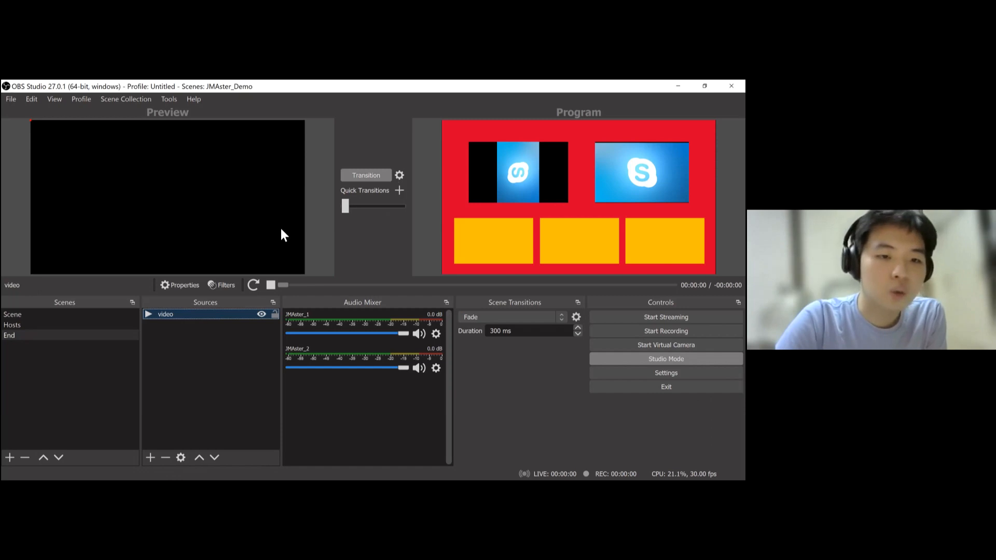
# - Restart the video playback and transition the End scene to Program
pyautogui.click(255, 287)
pyautogui.click(177, 328)
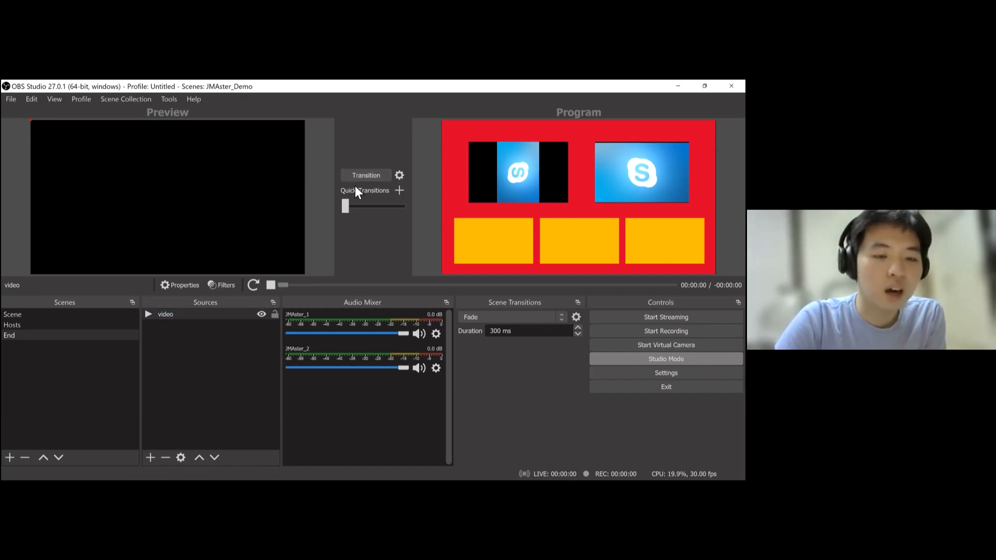
pyautogui.click(253, 313)
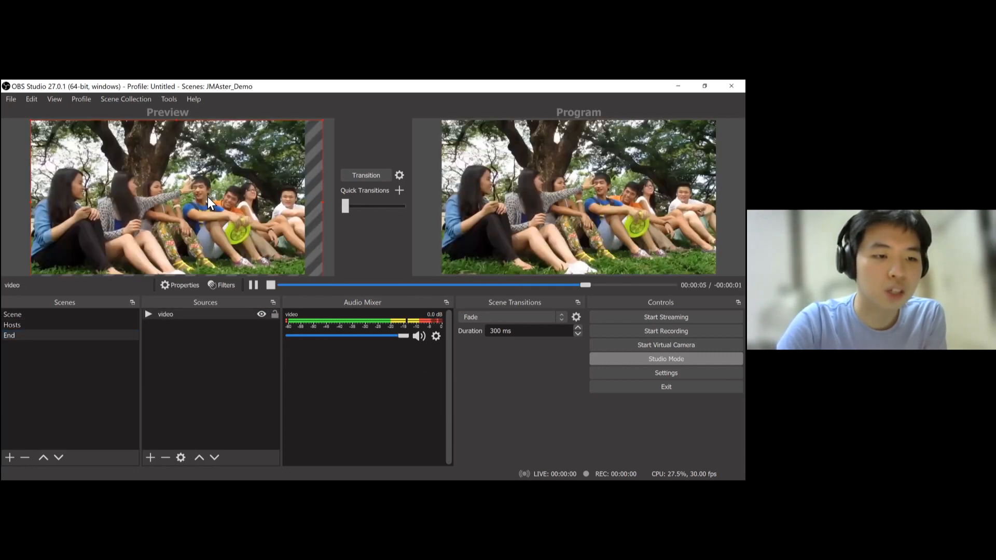
pyautogui.click(212, 315)
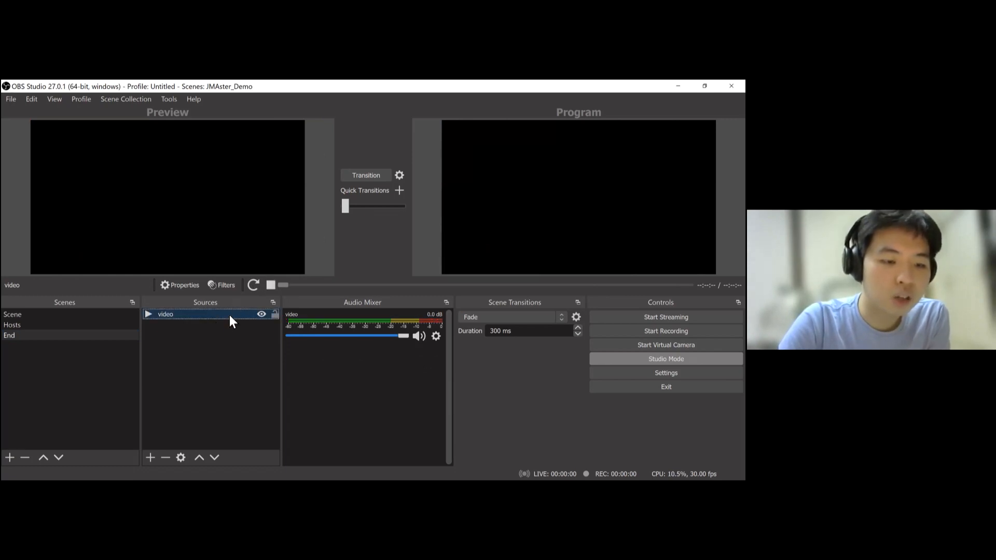
# - Review the video source's properties and close them without changes
pyautogui.rightClick(231, 315)
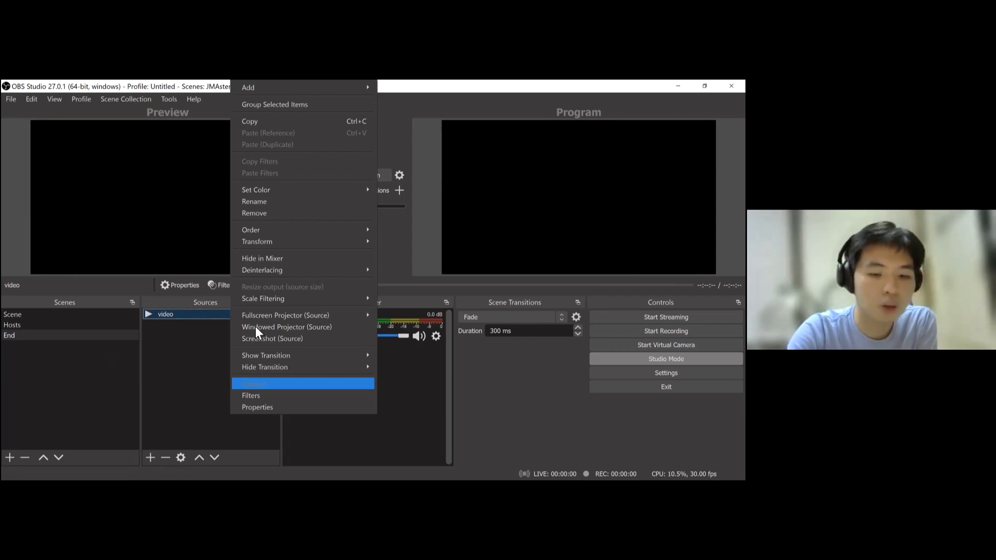
pyautogui.click(257, 408)
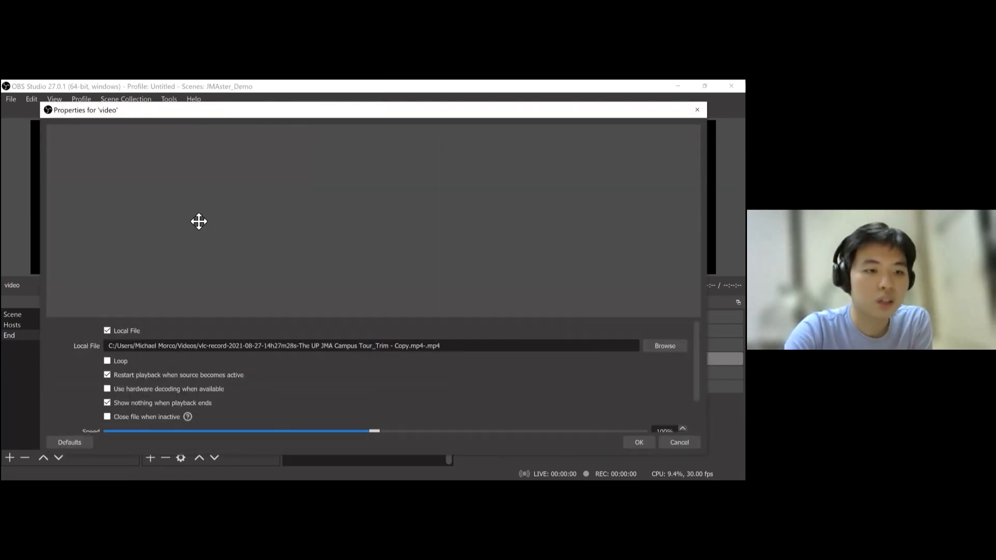
pyautogui.press('Escape')
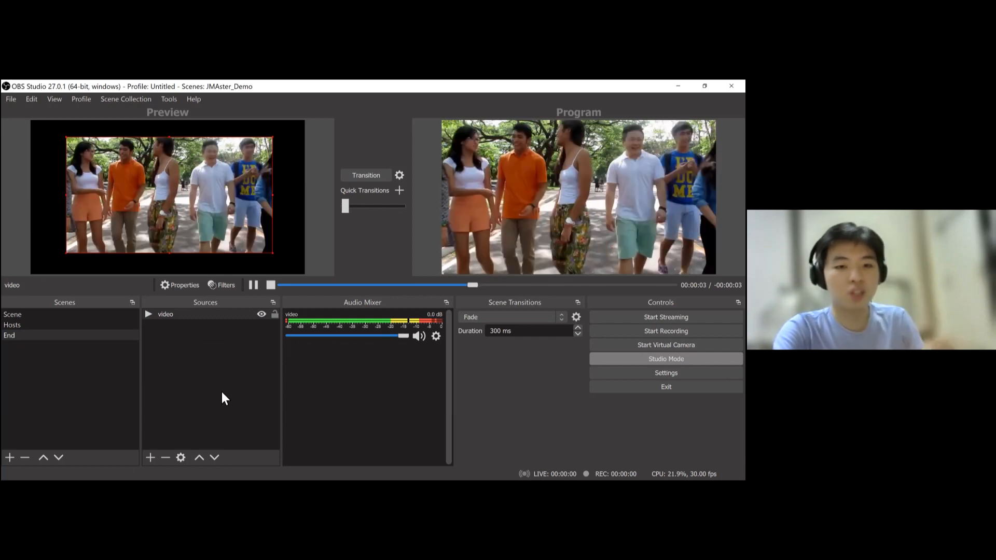
pyautogui.click(223, 389)
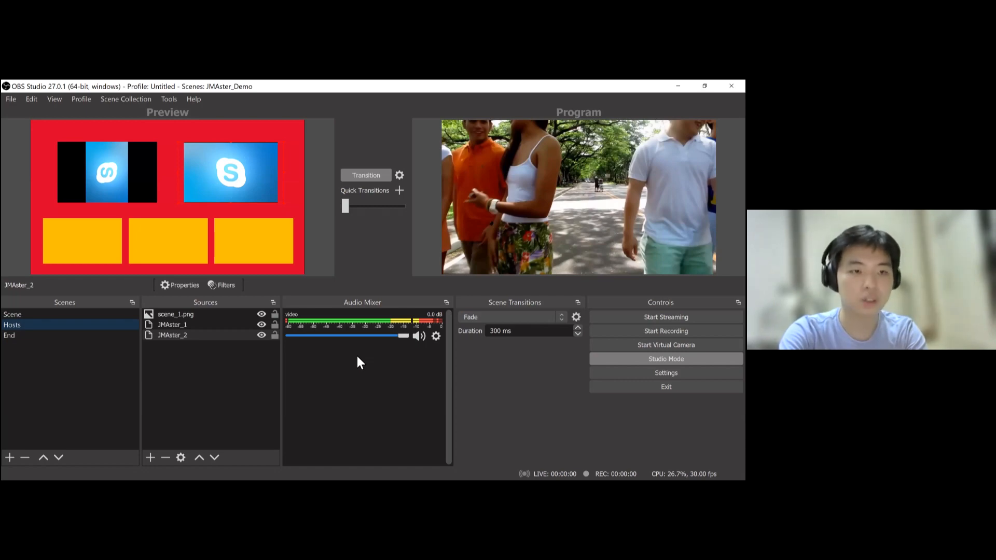
# - Switch to the browser, go to Facebook and open the Test Mine page
pyautogui.hotkey('alt', 'Tab')
pyautogui.click(257, 111)
pyautogui.write('strea')
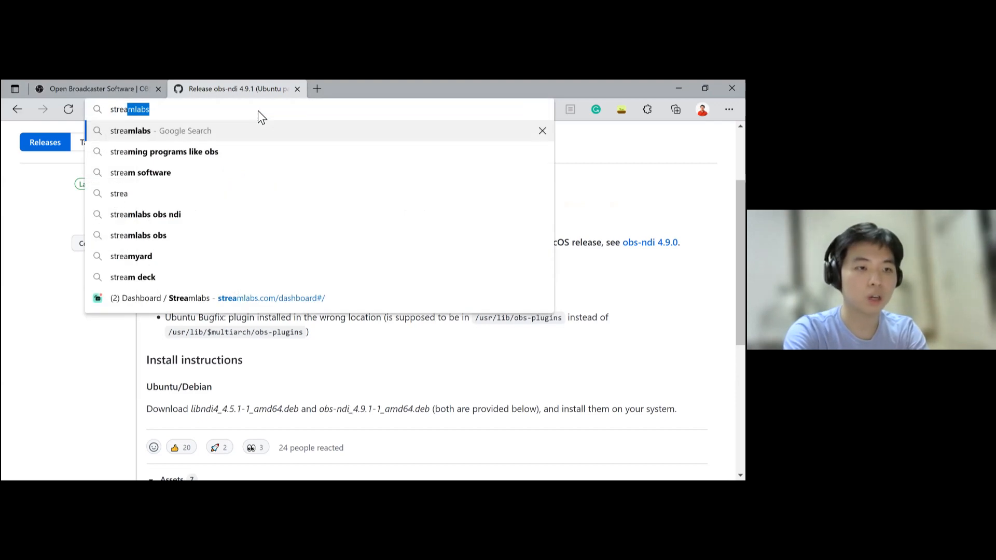
pyautogui.hotkey('ctrl', 'a')
pyautogui.write('facebook')
pyautogui.press('Return')
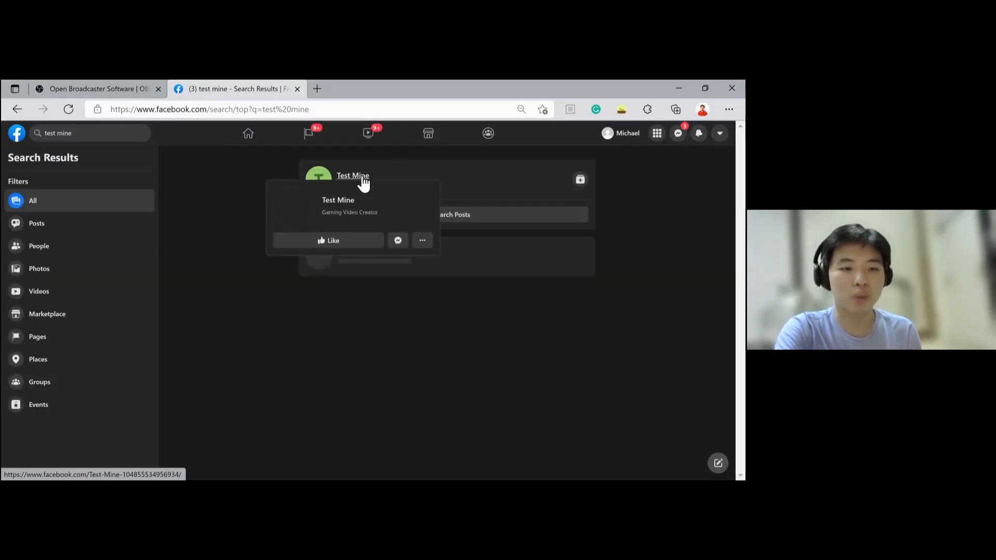
pyautogui.click(363, 182)
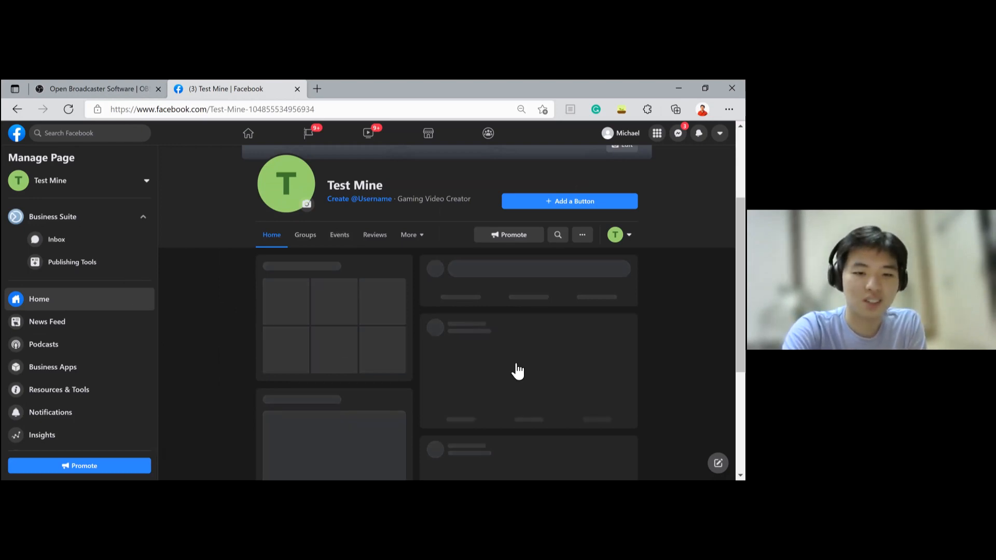
# - Start creating a Live video from the Test Mine page
pyautogui.scroll(-3, 518, 384)
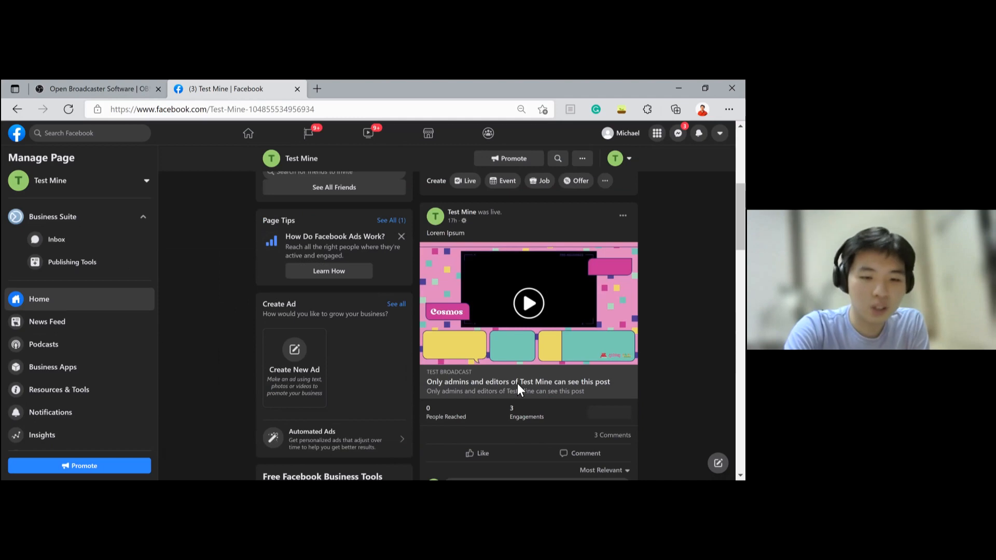
pyautogui.scroll(4, 517, 384)
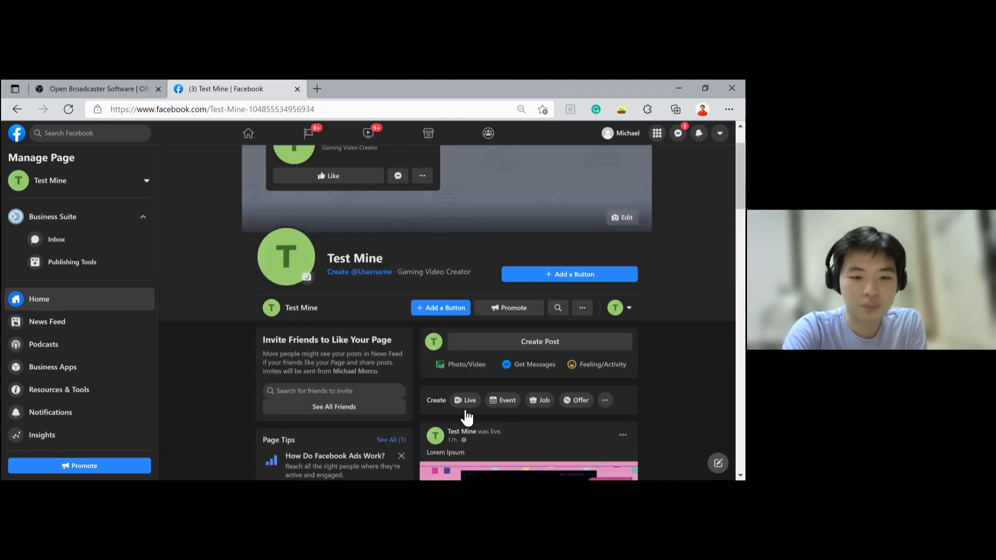
pyautogui.click(466, 410)
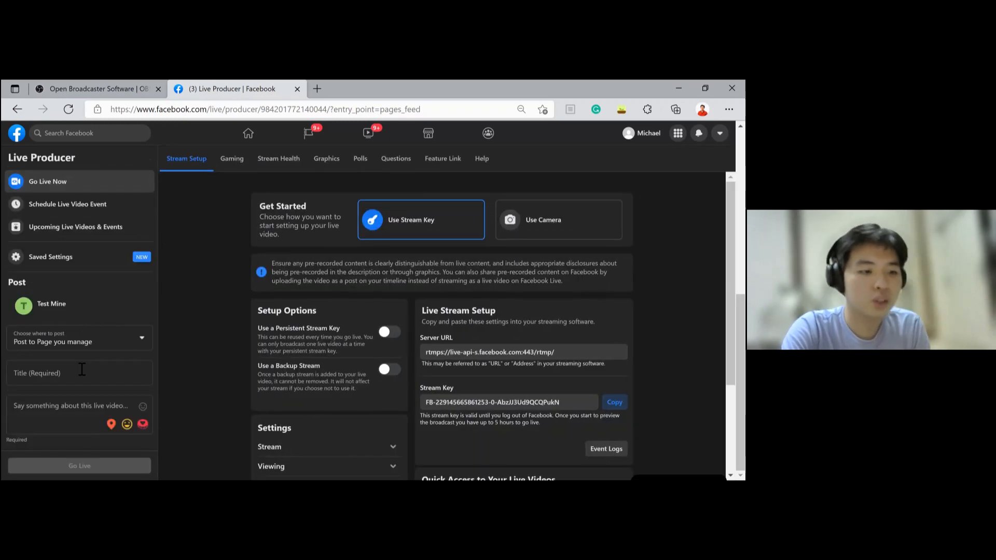
# - Enter JMAster_Demo as the live video title and scroll through the post options
pyautogui.click(82, 369)
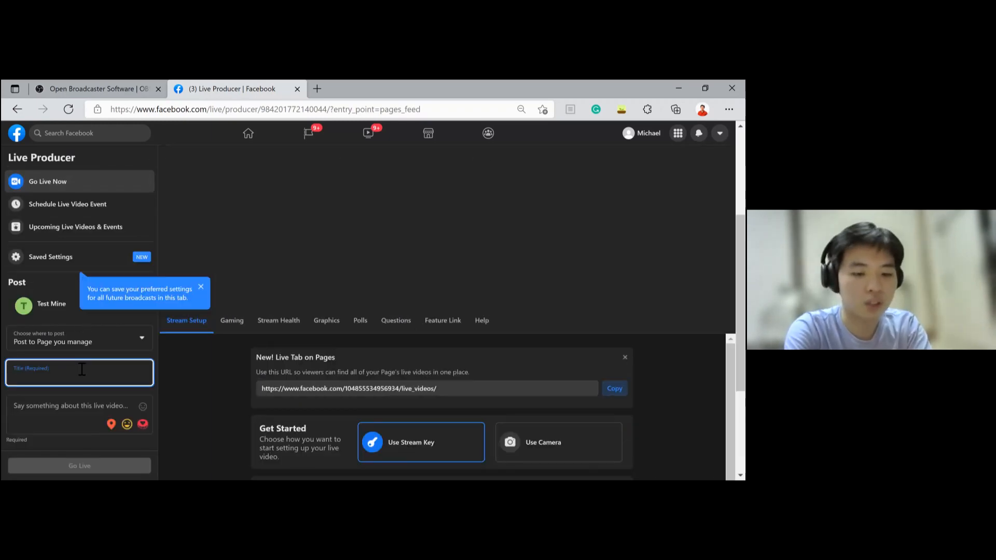
pyautogui.write('JMAster_Demo')
pyautogui.scroll(-1, 85, 420)
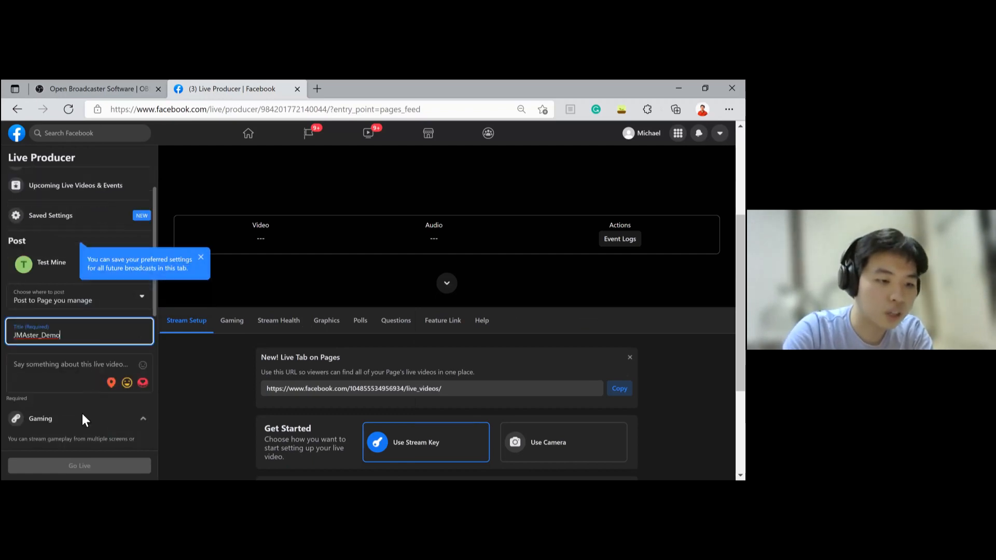
pyautogui.scroll(-3, 88, 431)
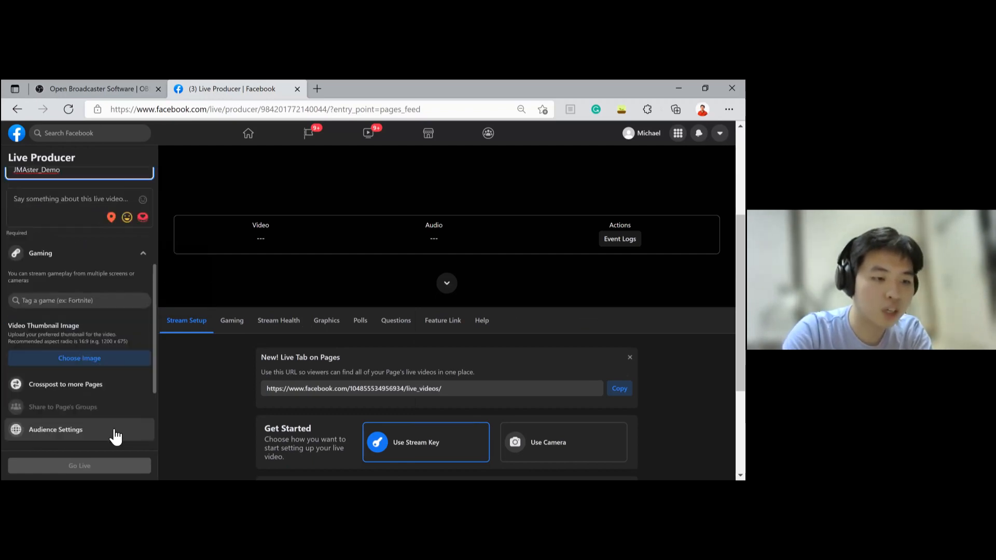
pyautogui.scroll(-3, 114, 433)
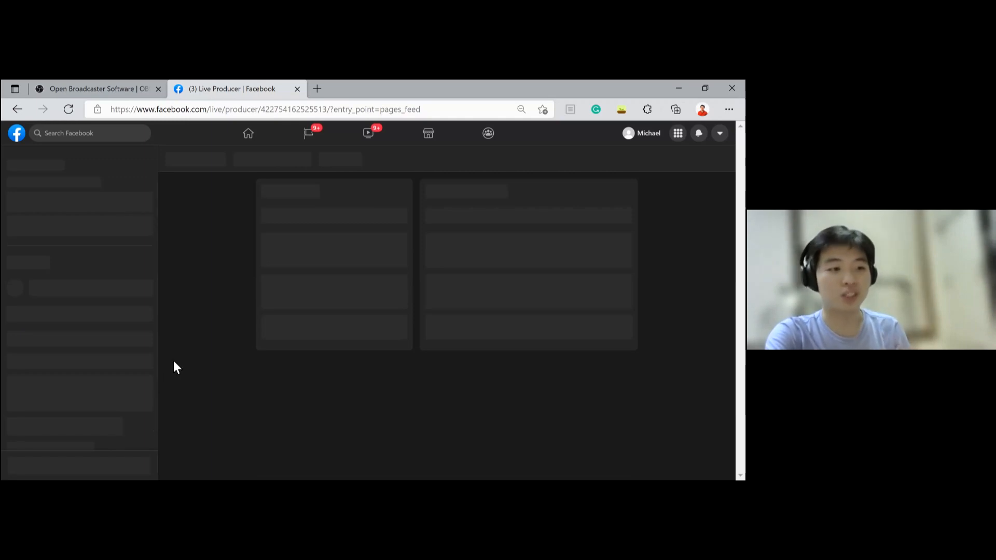
pyautogui.scroll(-2, 56, 330)
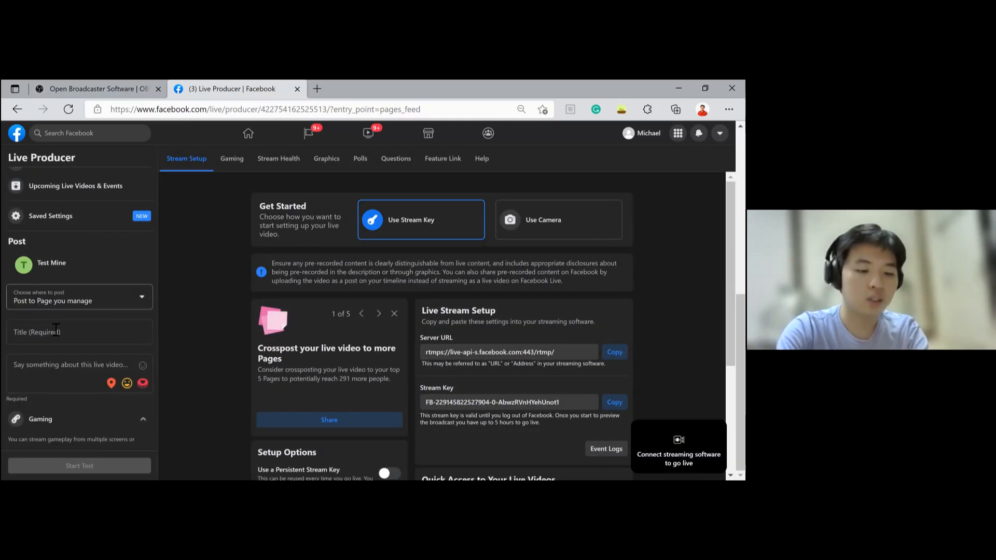
# - Title the live video JMaster_Demo and give it the description lorem ipsum
pyautogui.click(56, 330)
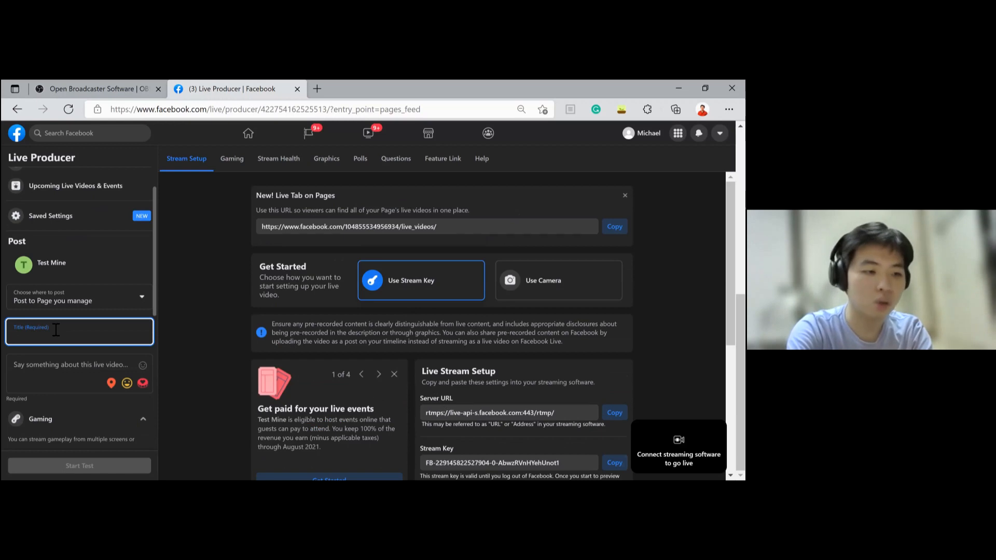
pyautogui.write('JMaster_Demo')
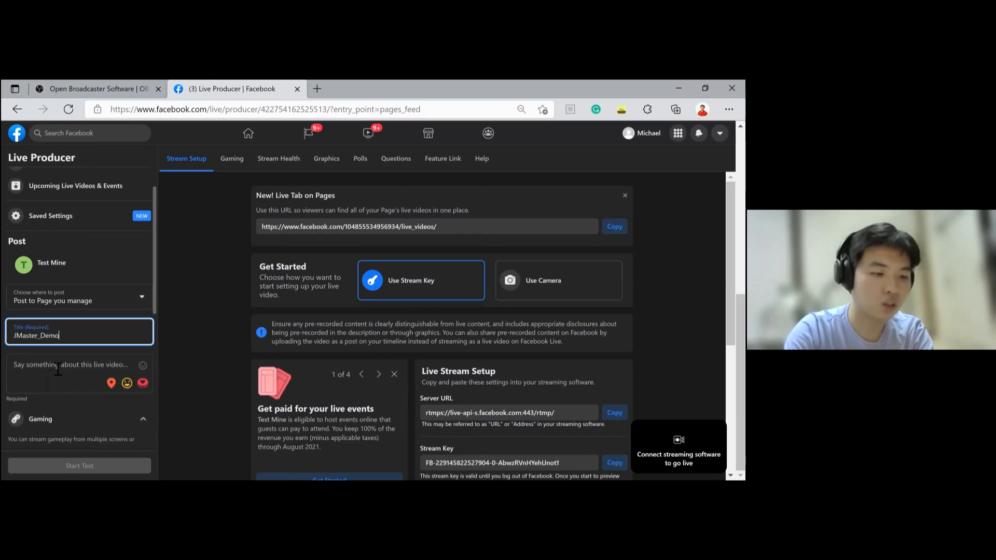
pyautogui.click(58, 369)
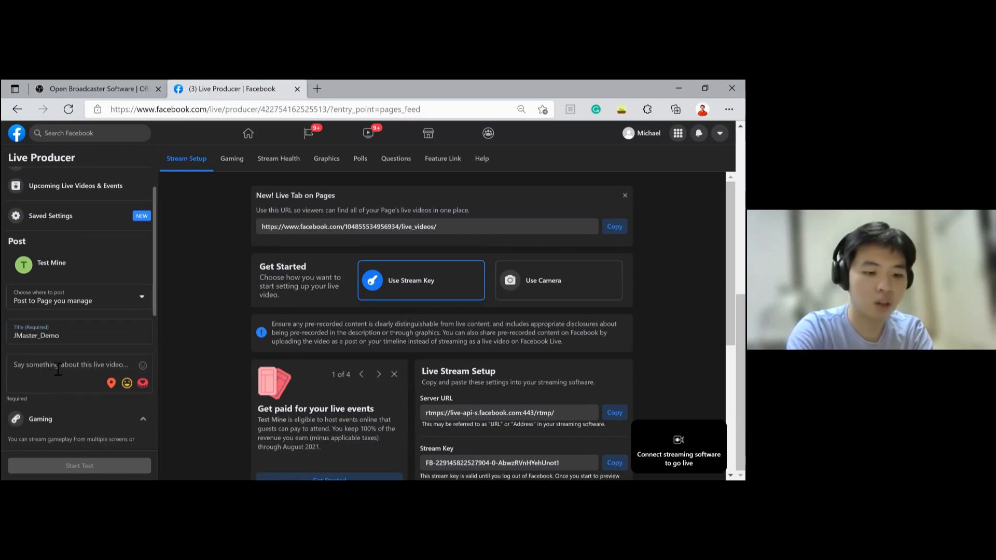
pyautogui.write('lorem')
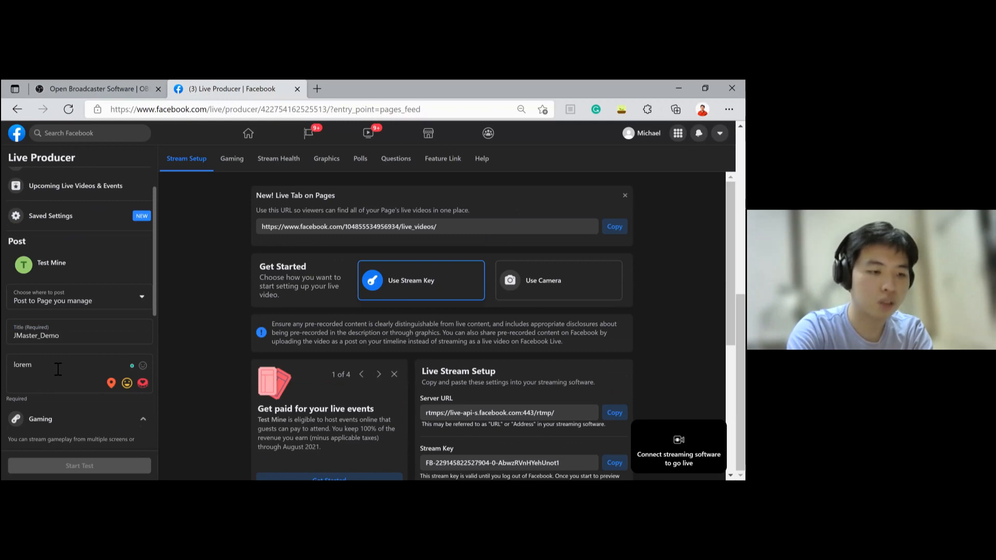
pyautogui.write(' ipsum')
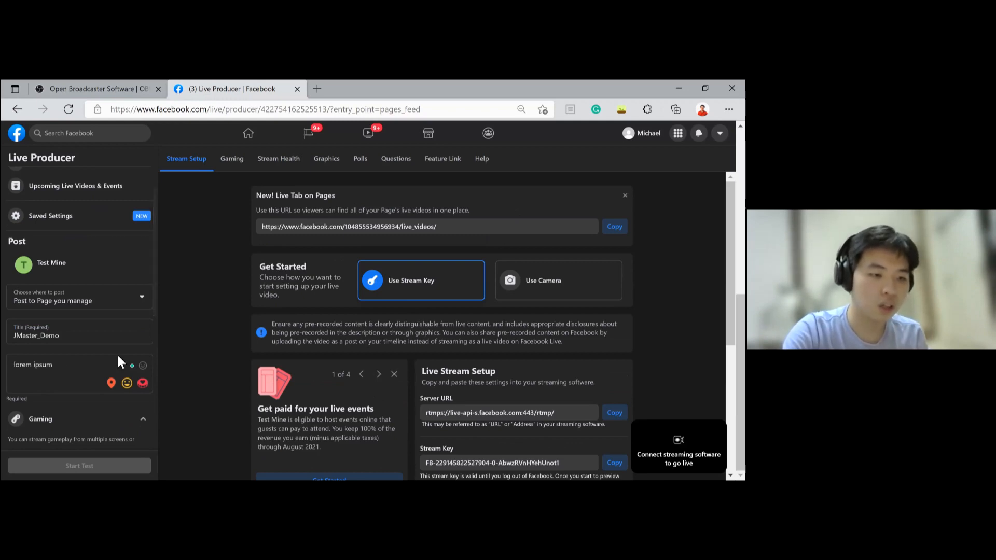
# - Turn on the backup stream option in the live video setup options
pyautogui.scroll(-2, 117, 356)
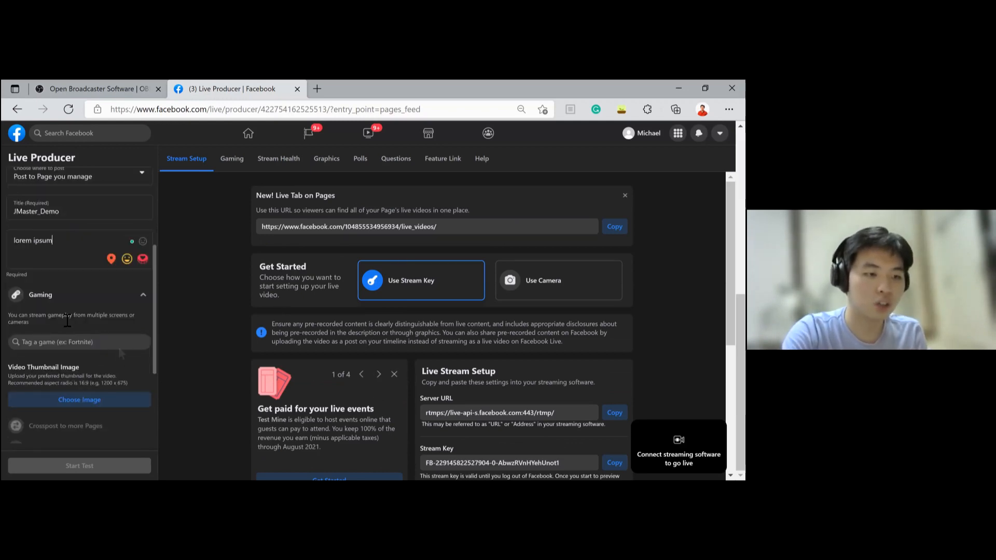
pyautogui.scroll(2, 68, 320)
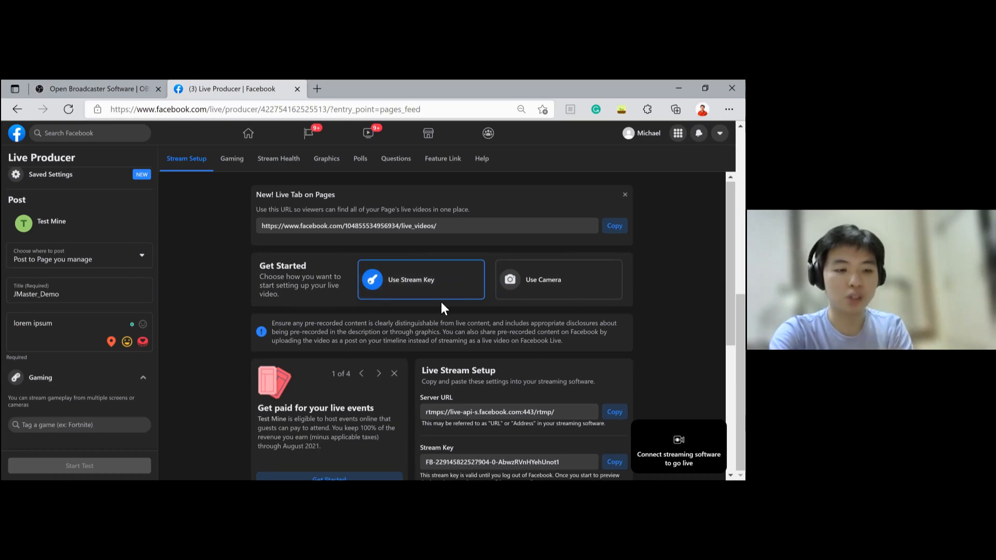
pyautogui.scroll(-3, 382, 397)
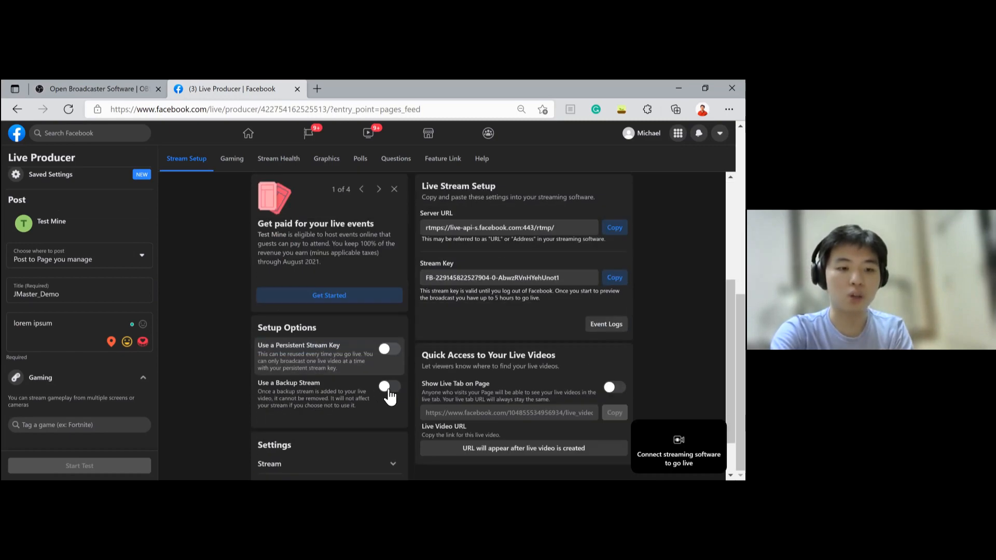
pyautogui.click(387, 388)
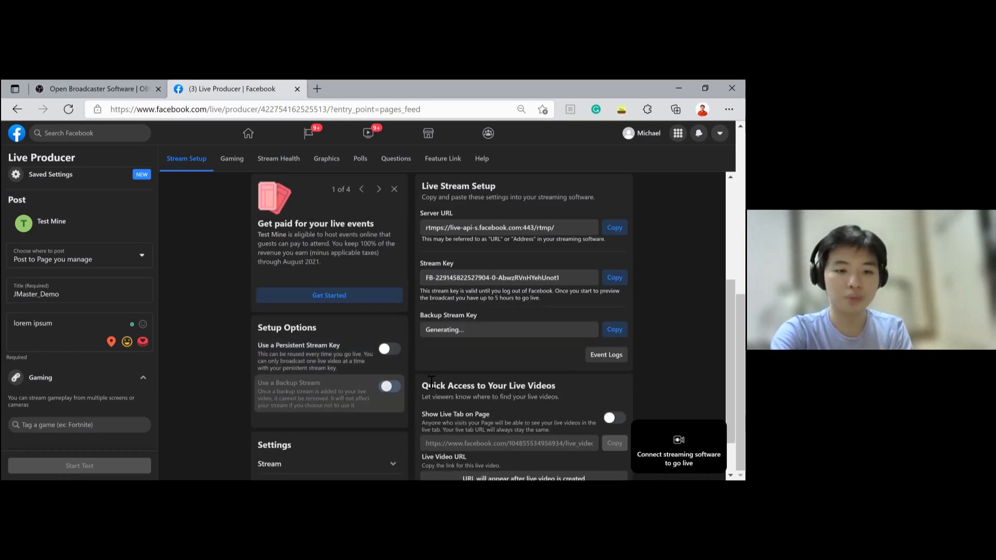
pyautogui.scroll(-1, 434, 373)
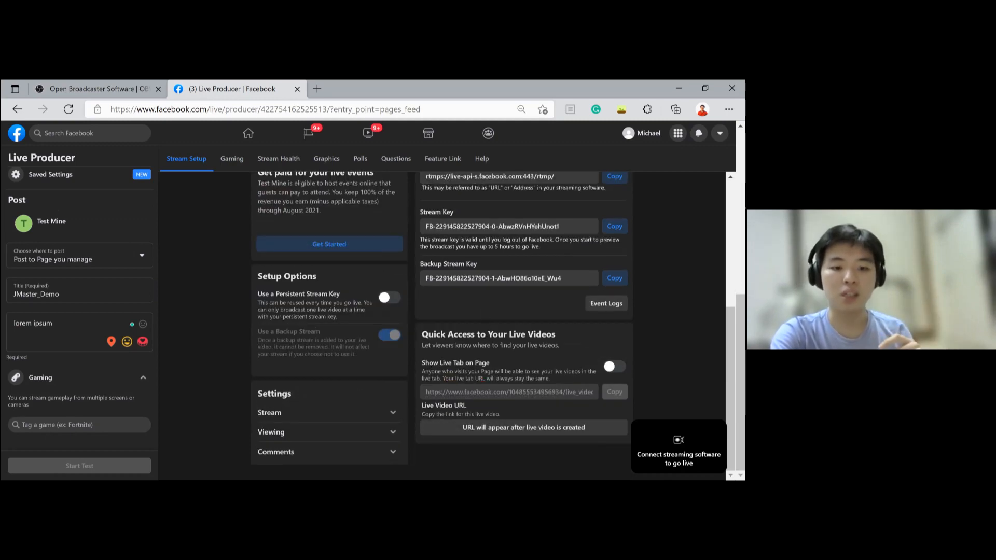
pyautogui.scroll(2, 446, 321)
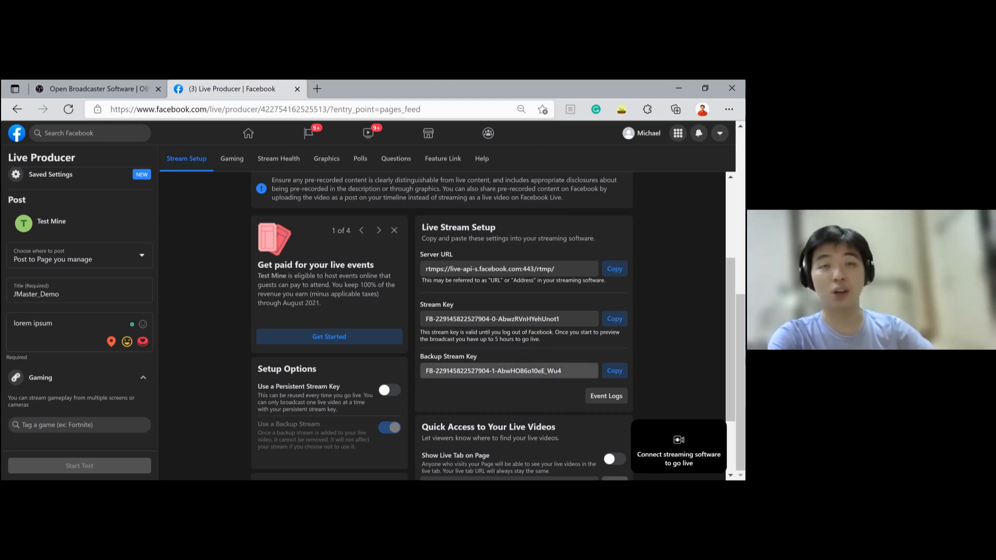
# - Copy the Facebook stream key and switch back to OBS
pyautogui.click(614, 319)
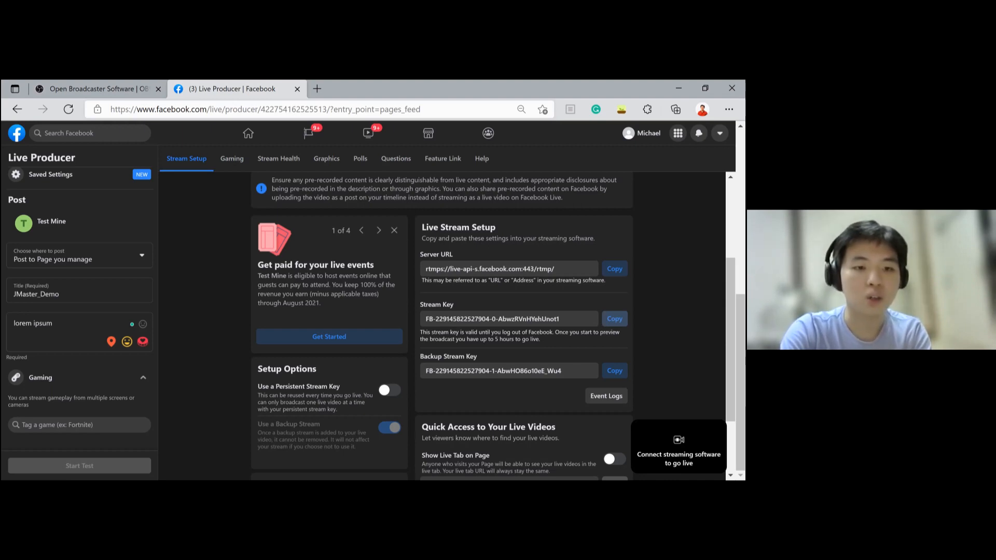
pyautogui.hotkey('alt', 'Tab')
pyautogui.click(12, 100)
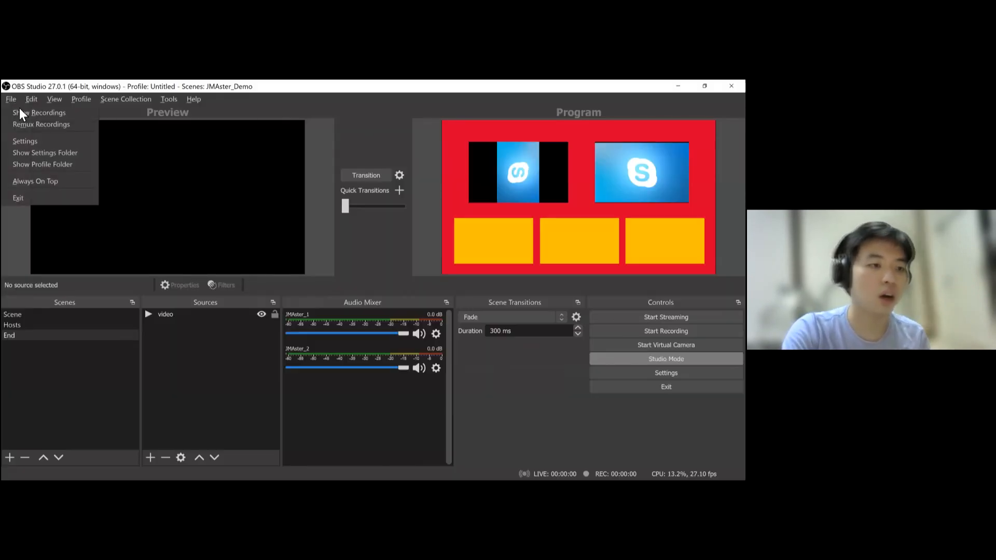
pyautogui.click(300, 163)
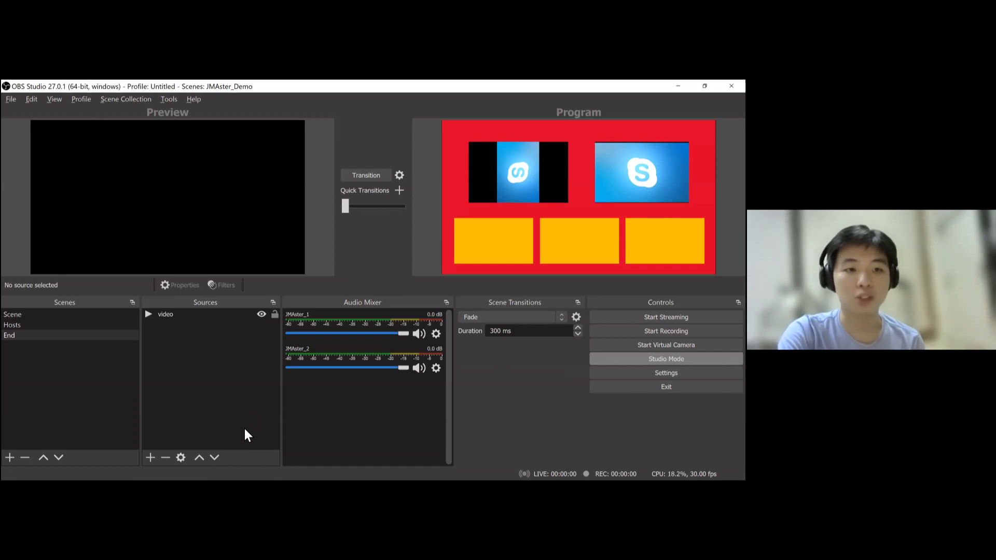
pyautogui.hotkey('alt', 'Tab')
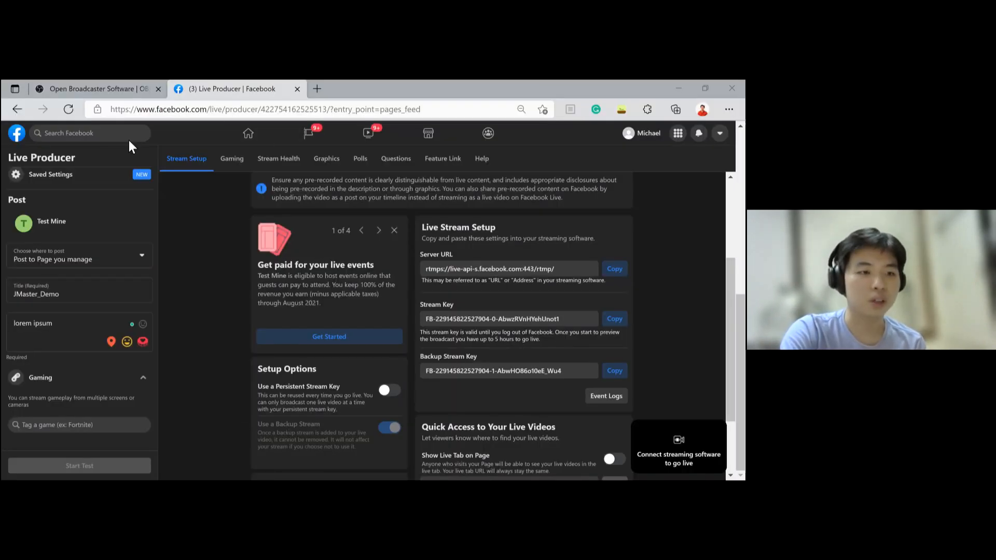
# - Replace the stream key in the OBS Facebook Live stream settings with the copied key, apply and close
pyautogui.hotkey('alt', 'Tab')
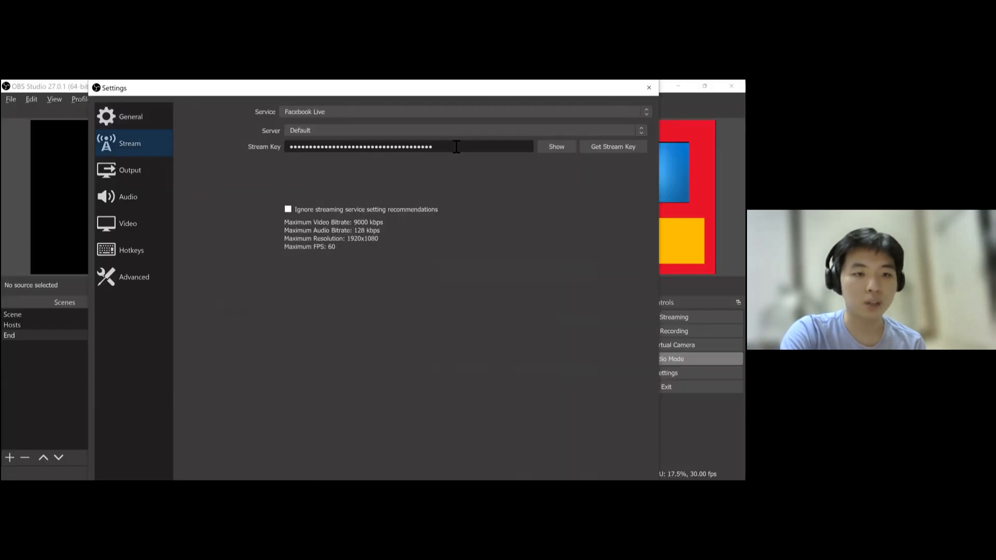
pyautogui.moveTo(434, 147); pyautogui.dragTo(288, 148)
pyautogui.click(556, 147)
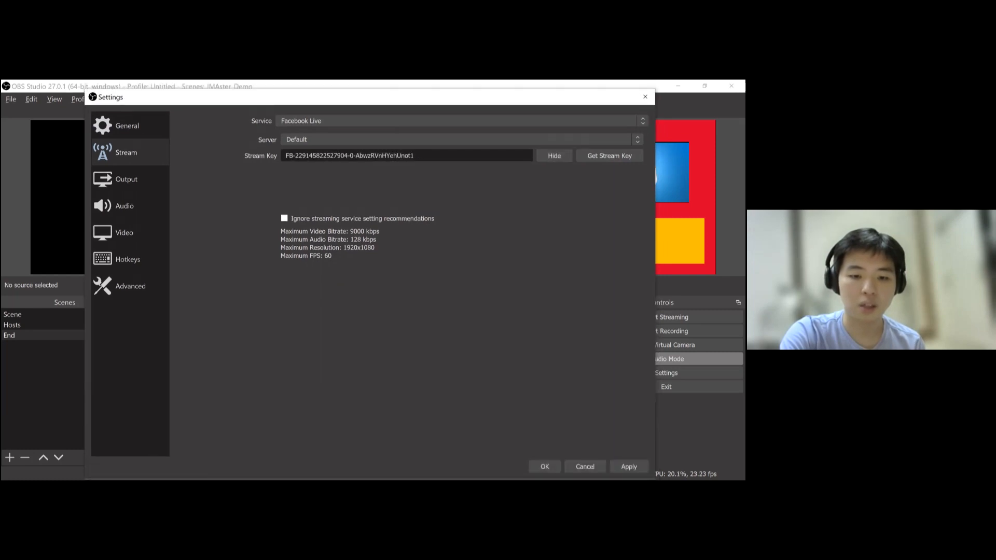
pyautogui.click(629, 467)
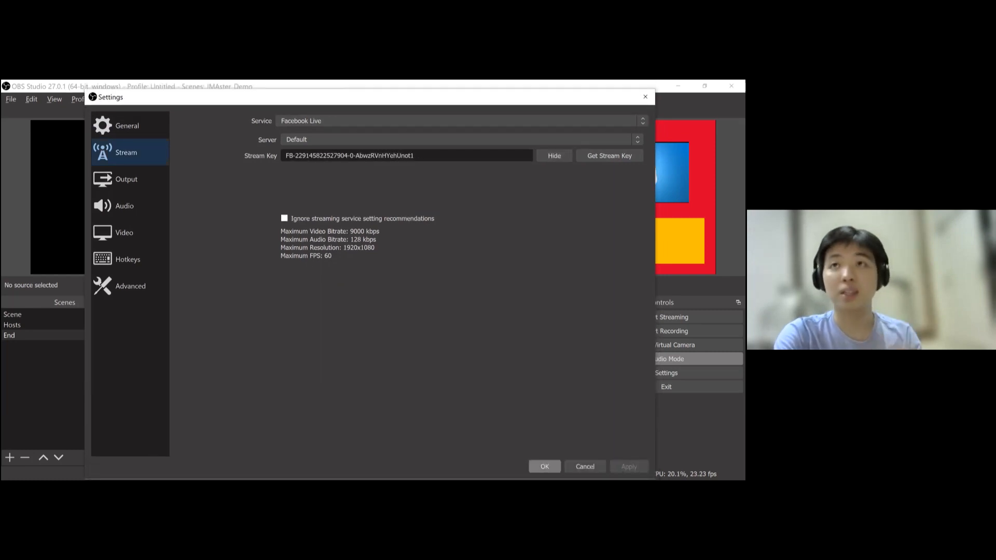
pyautogui.click(545, 467)
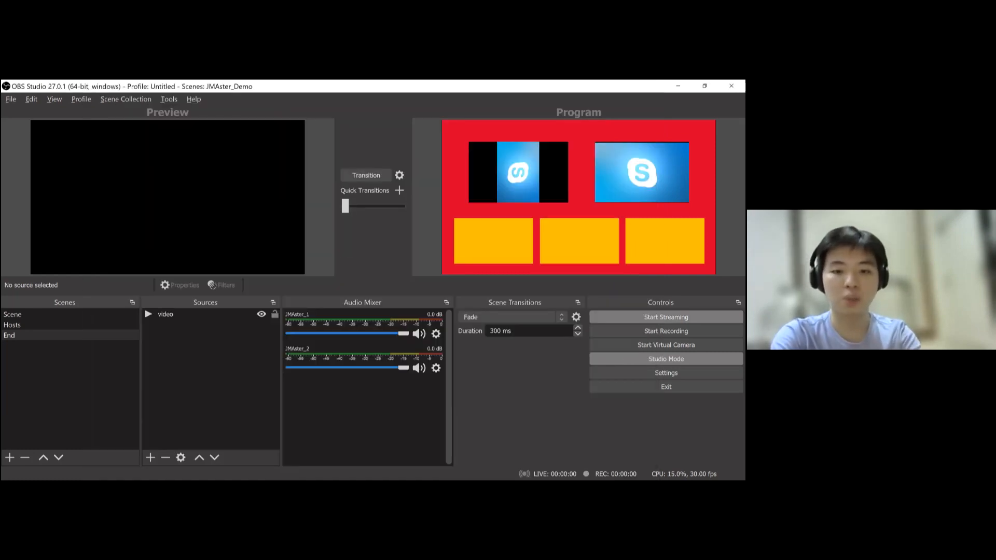
# - Start streaming from OBS and select the title Scene for preview
pyautogui.click(667, 317)
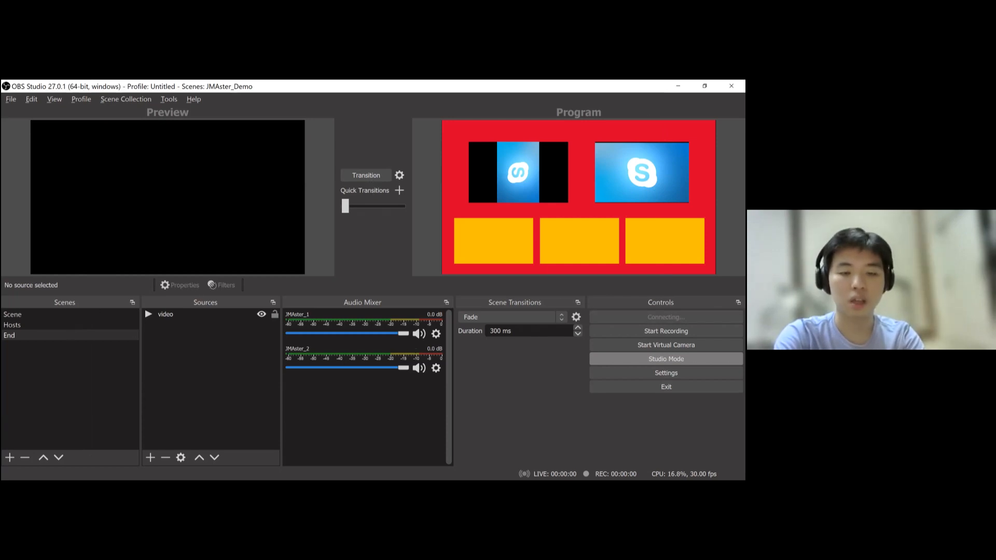
pyautogui.click(13, 314)
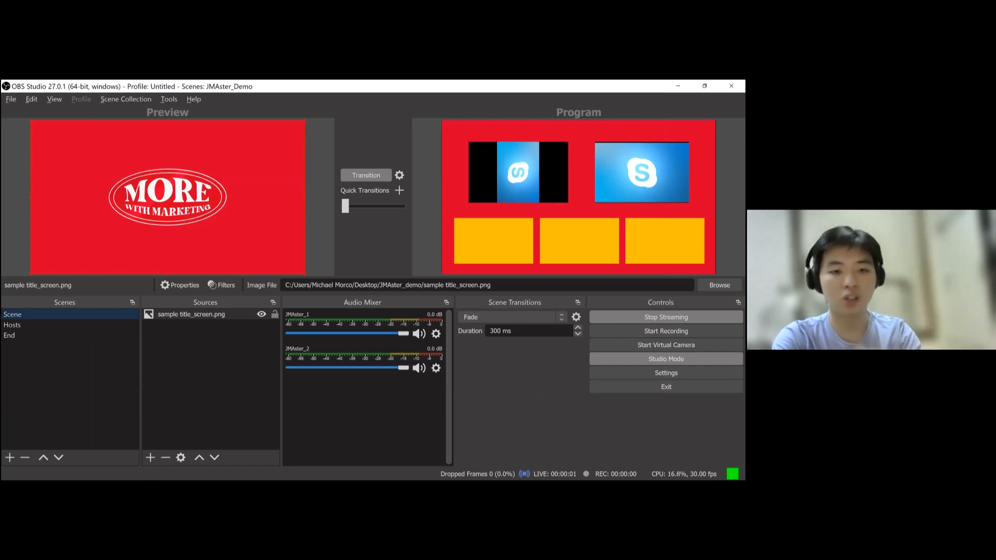
# - Switch to Facebook Live Producer and go live without tagging a game
pyautogui.hotkey('alt', 'Tab')
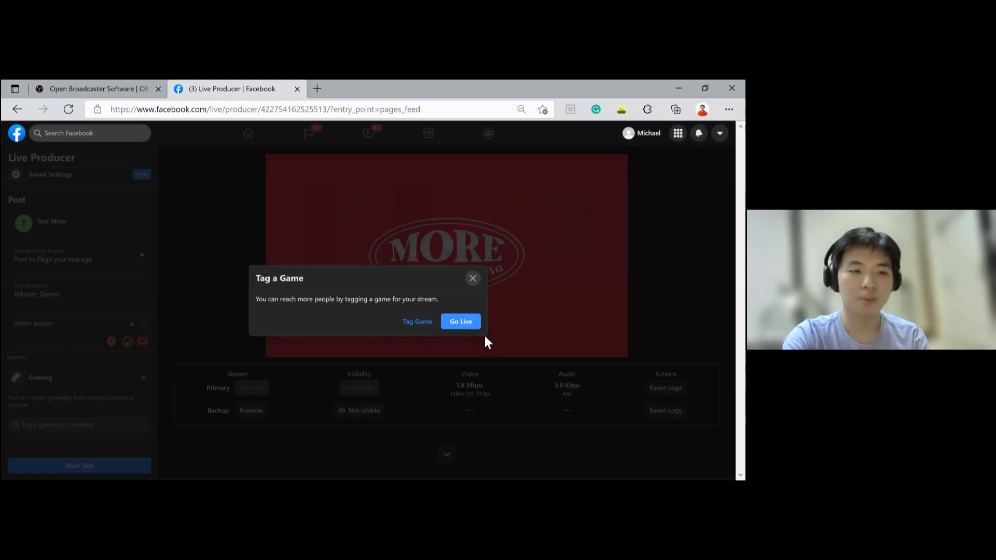
pyautogui.click(460, 321)
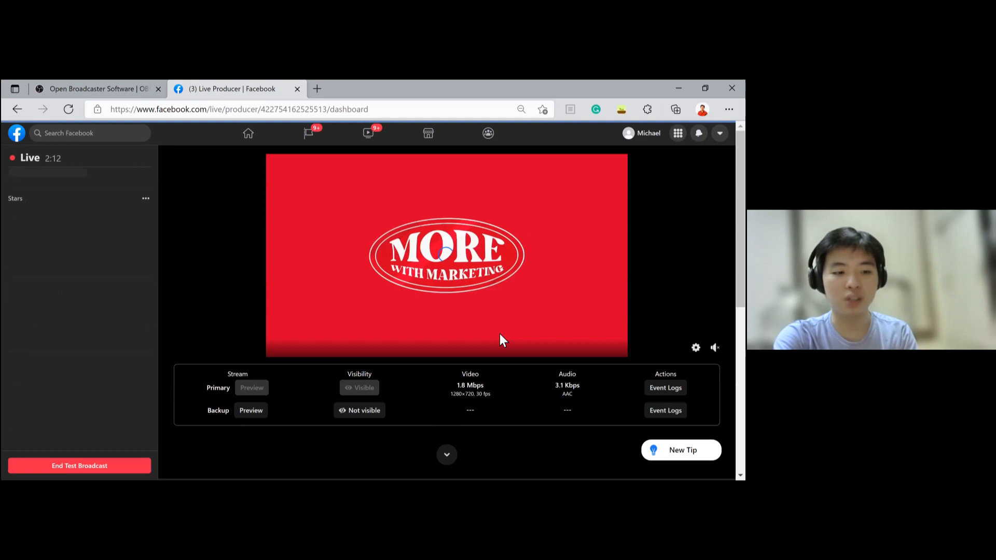
pyautogui.scroll(-4, 492, 332)
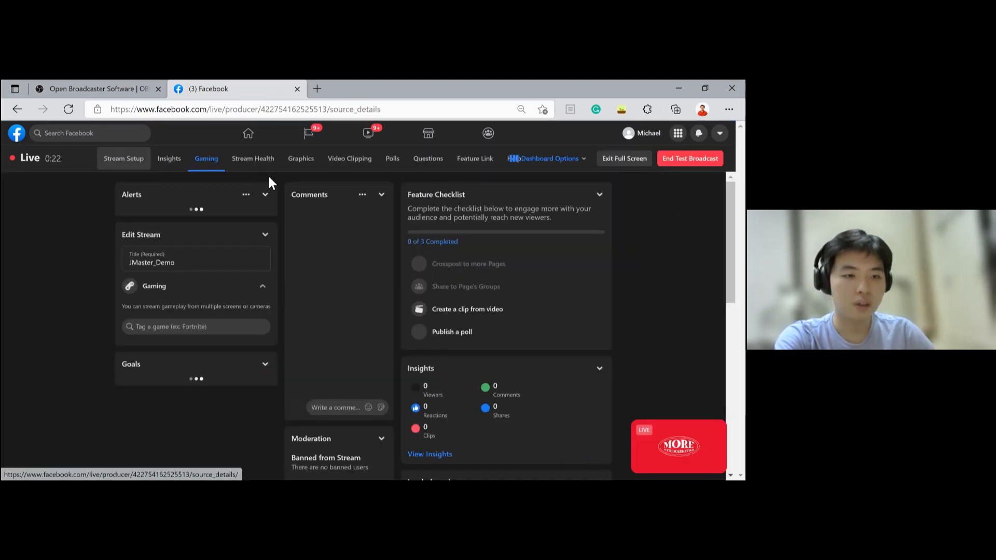
# - Open the Stream Health view in Facebook Live Producer and review the stream metrics
pyautogui.click(272, 176)
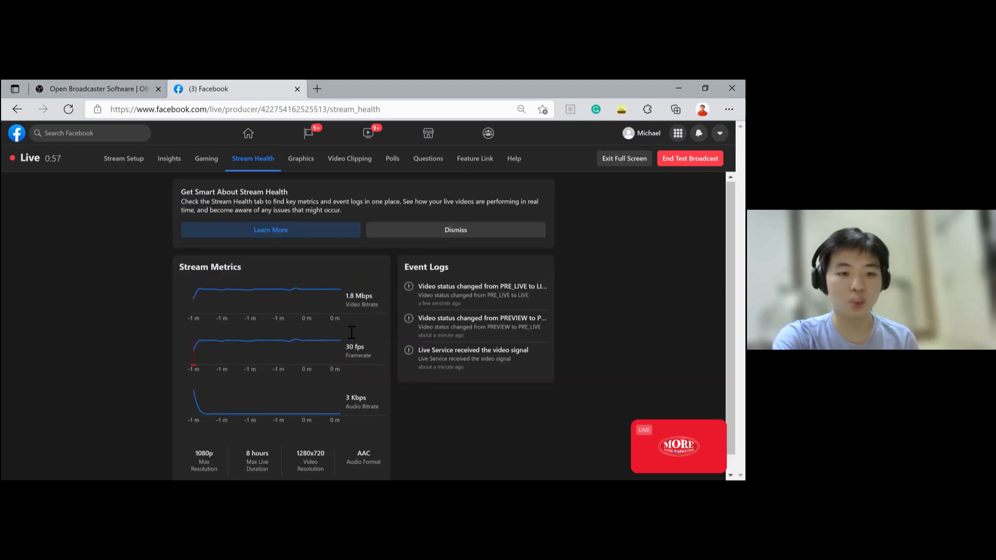
pyautogui.scroll(-1, 256, 326)
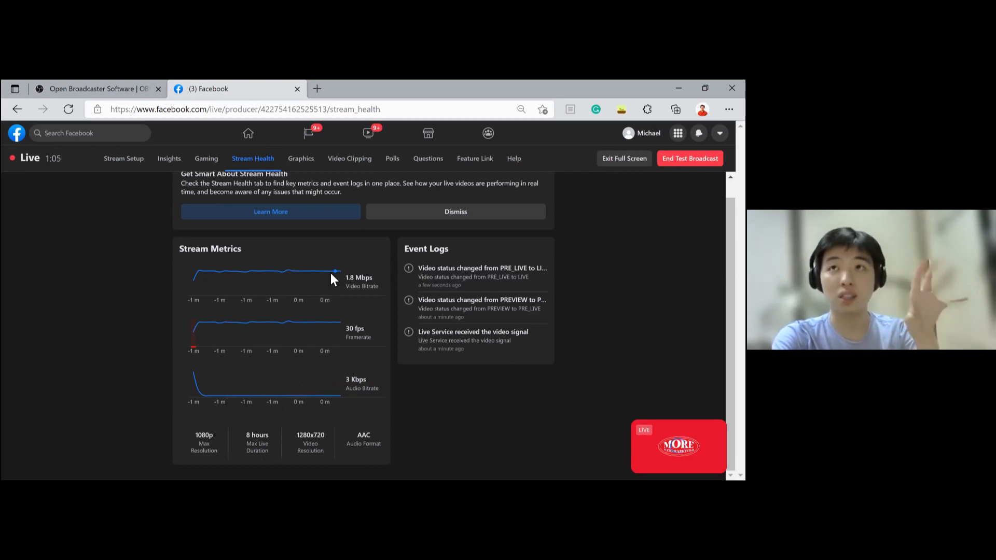
pyautogui.moveTo(333, 282)
pyautogui.moveTo(338, 395)
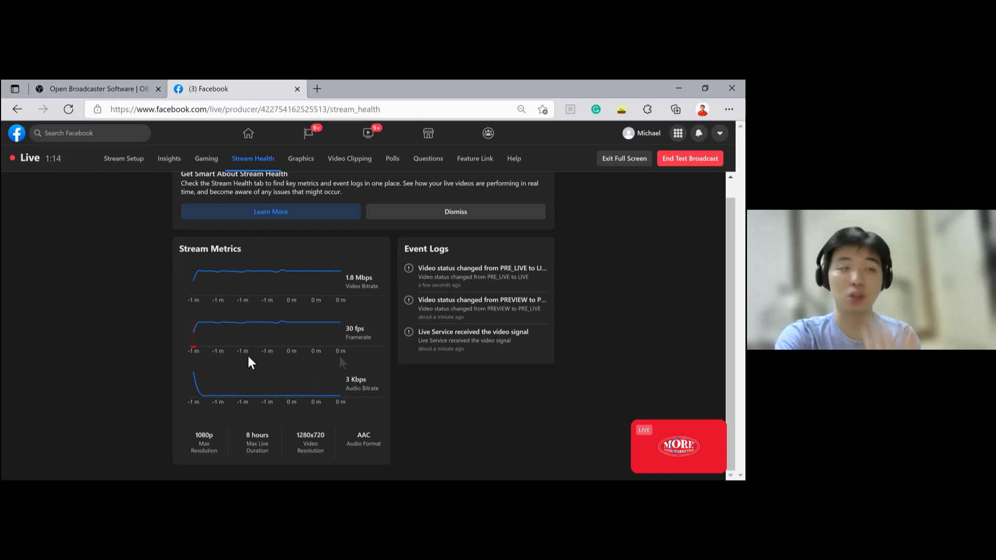
# - Switch to OBS and add an Audio Input Capture source to the Hosts scene using Microphone (HD Webcam C270)
pyautogui.click(150, 487)
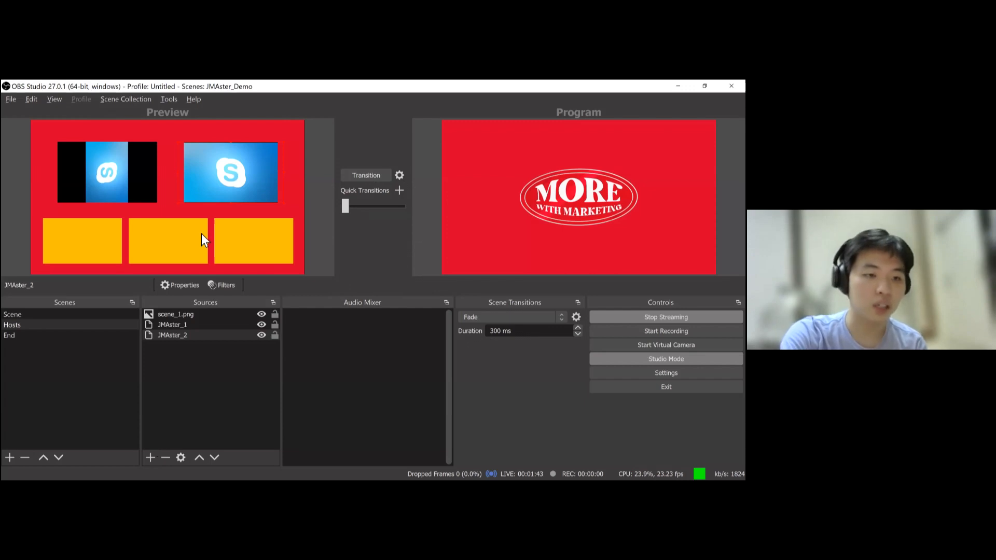
pyautogui.click(151, 457)
pyautogui.click(235, 232)
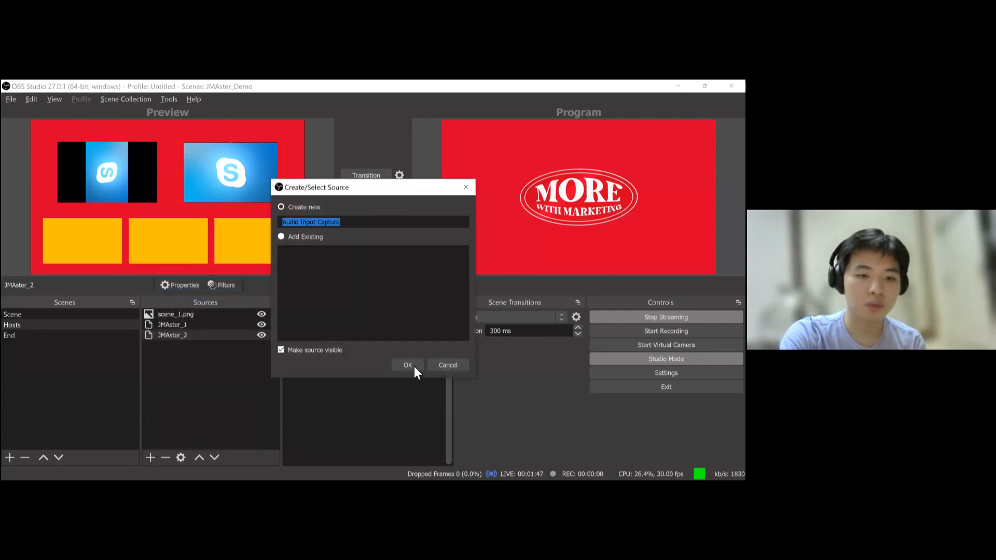
pyautogui.press('Return')
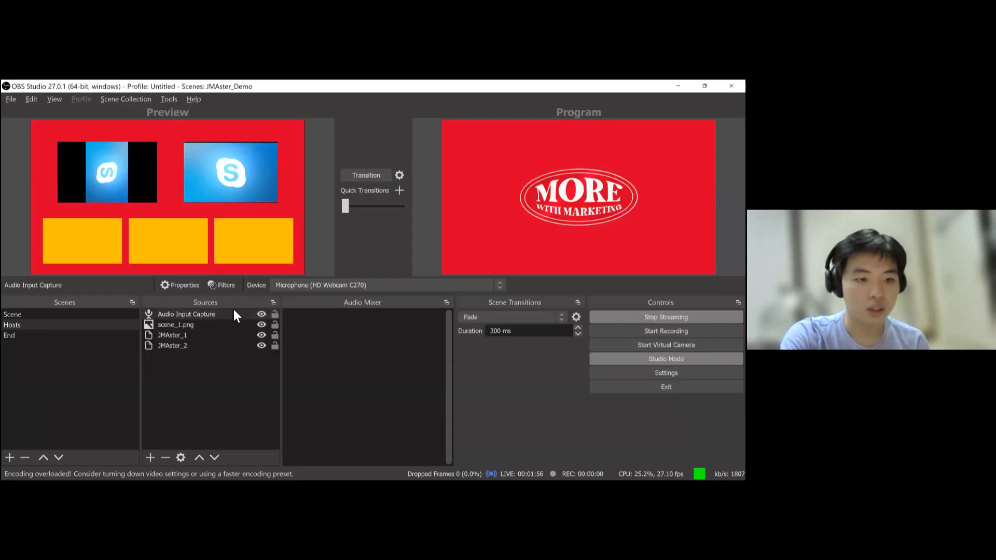
pyautogui.click(233, 310)
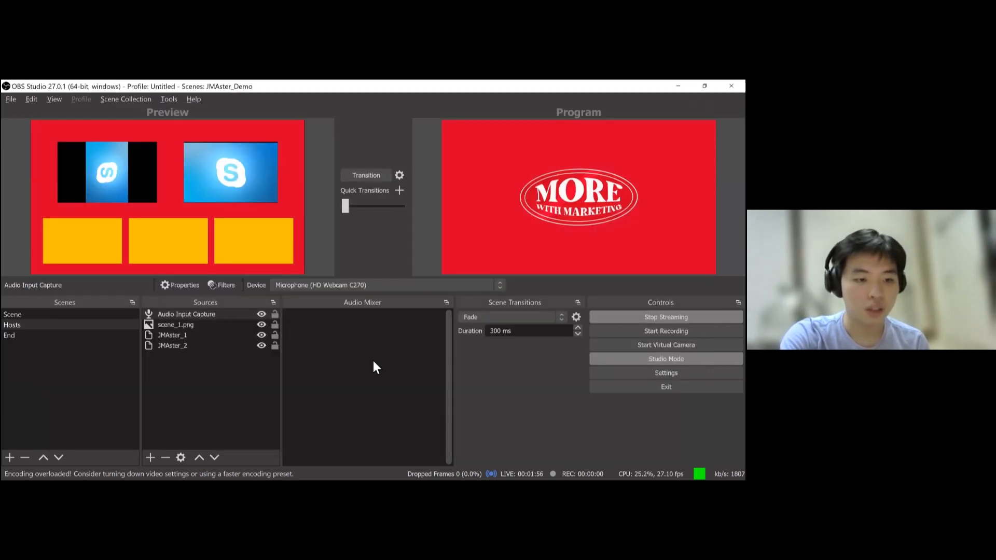
# - Transition the Hosts scene to the program output and mute the JMAster_2 audio in the mixer
pyautogui.click(371, 177)
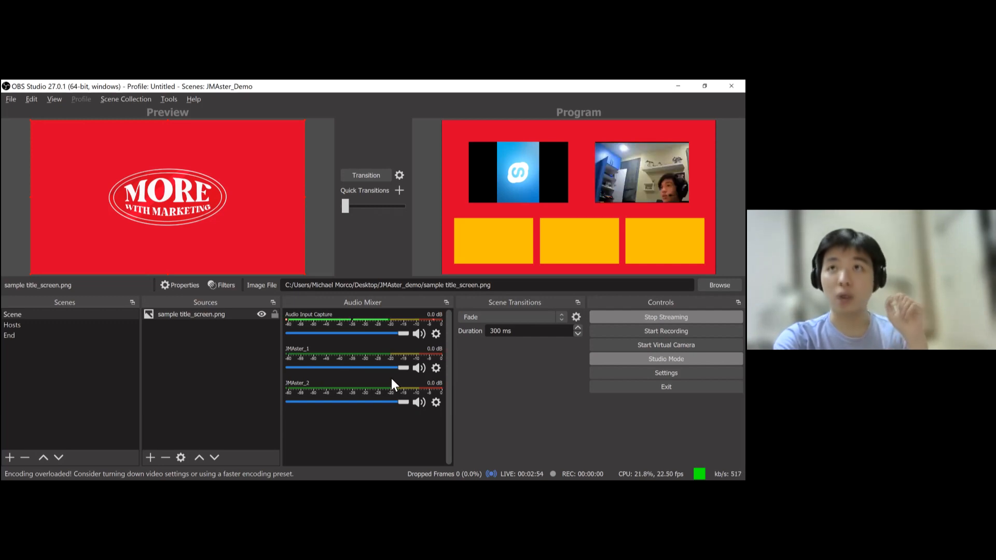
pyautogui.click(420, 403)
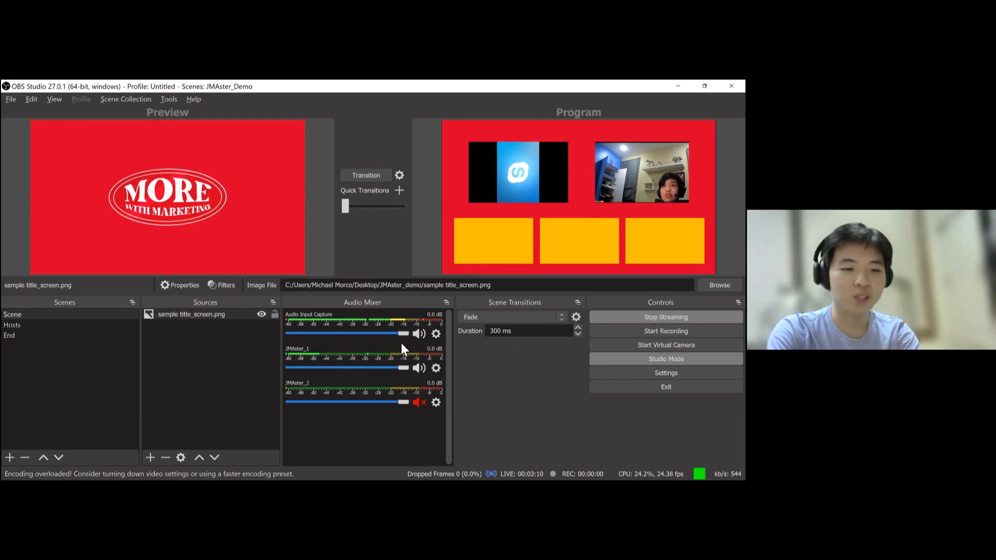
# - Switch to Facebook Live Producer and review the updated stream health metrics
pyautogui.hotkey('alt', 'Tab')
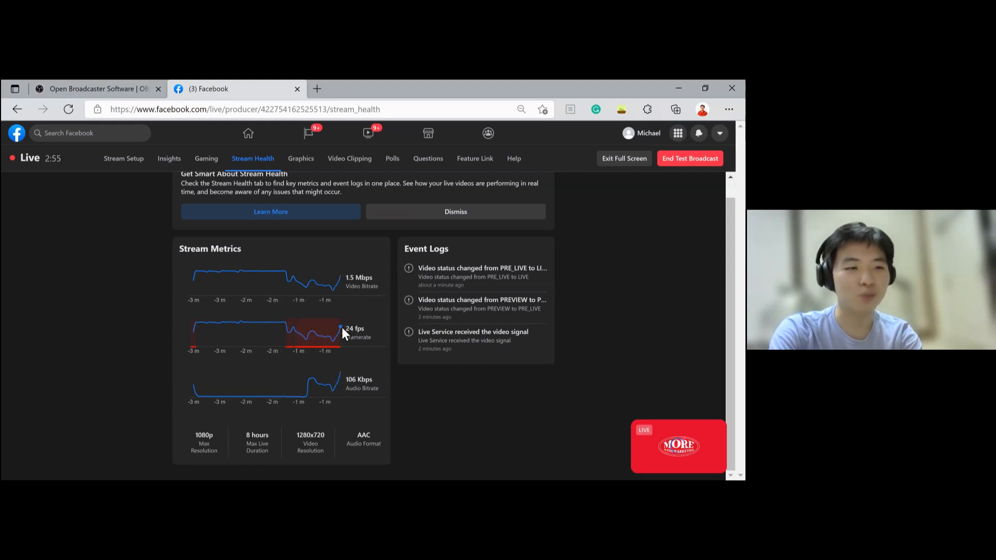
pyautogui.moveTo(335, 342)
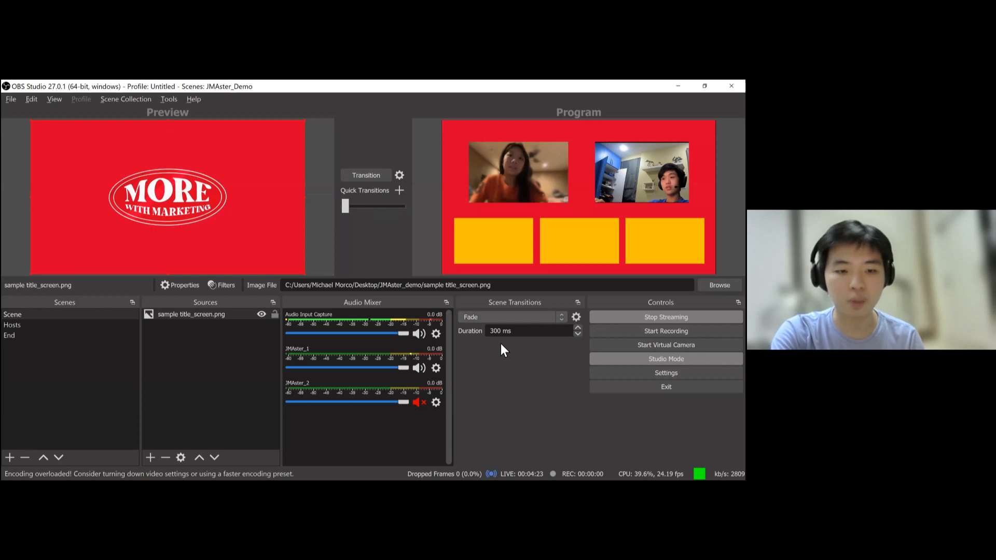
# - Add a Stinger scene transition named demo_stigner
pyautogui.click(511, 317)
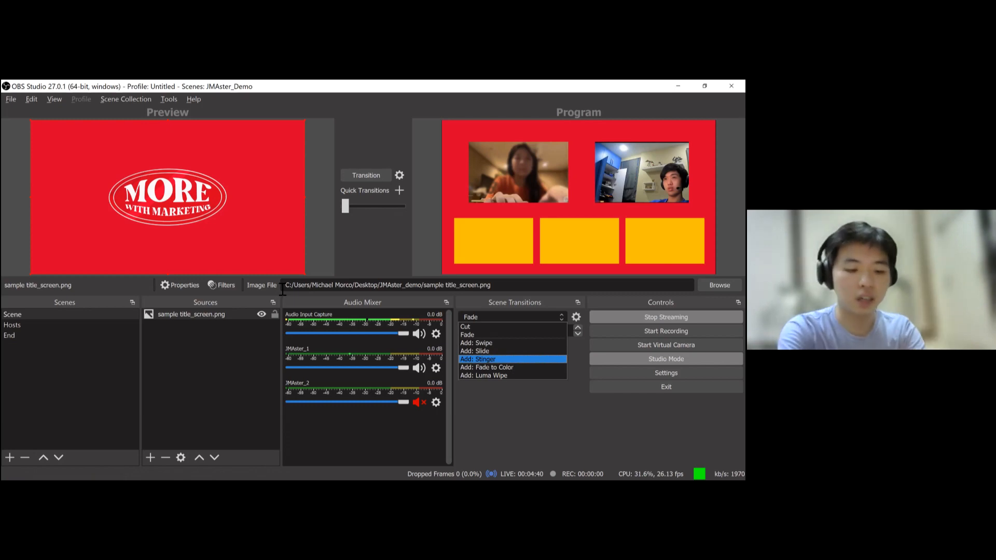
pyautogui.press('Return')
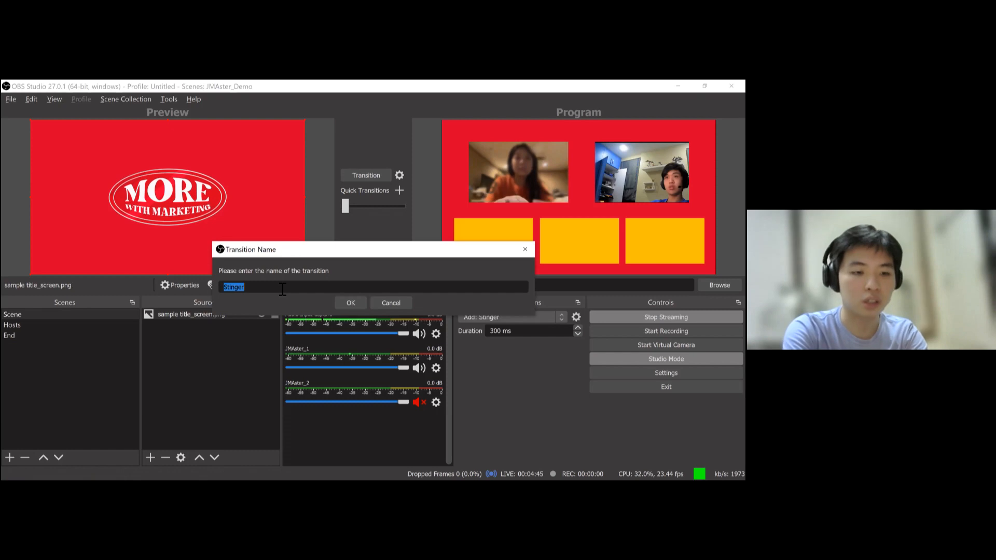
pyautogui.write('demo_st')
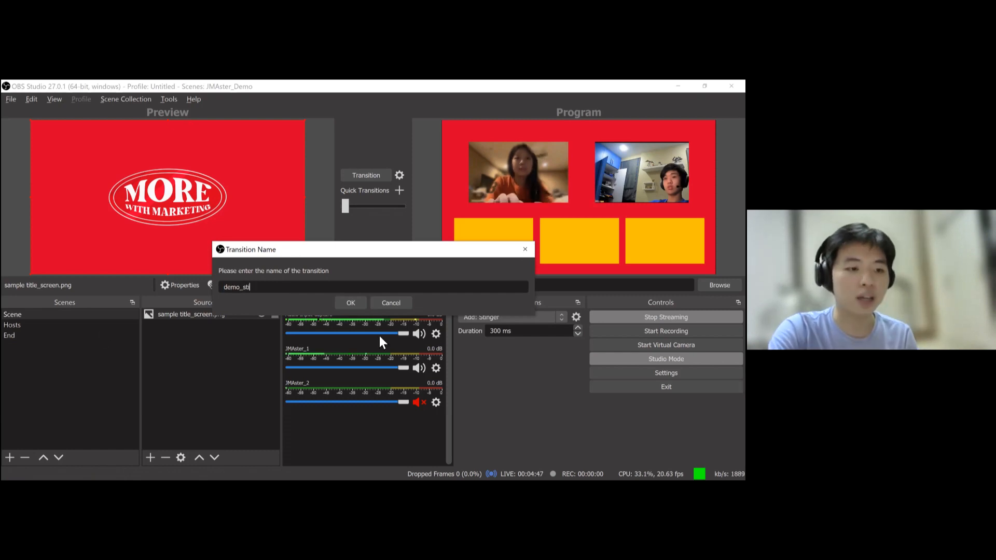
pyautogui.write('igner')
pyautogui.press('Return')
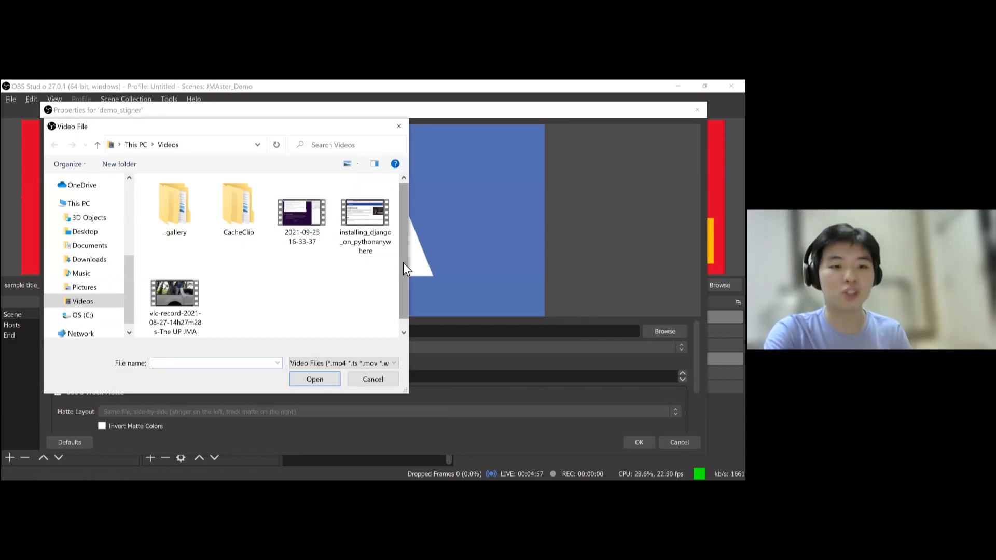
# - Load the guy-man.mov video into the stinger properties and preview the transition
pyautogui.scroll(-1, 401, 277)
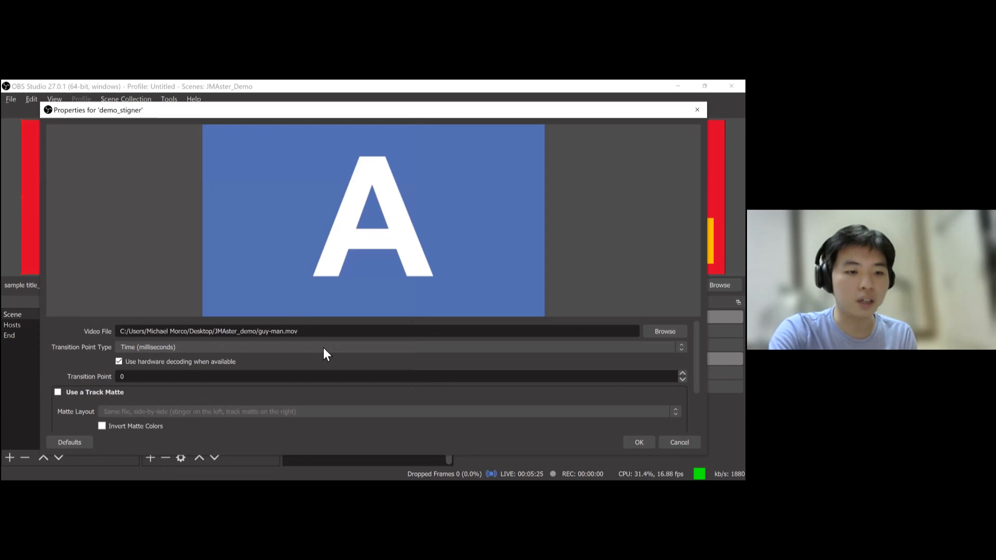
pyautogui.scroll(-2, 232, 390)
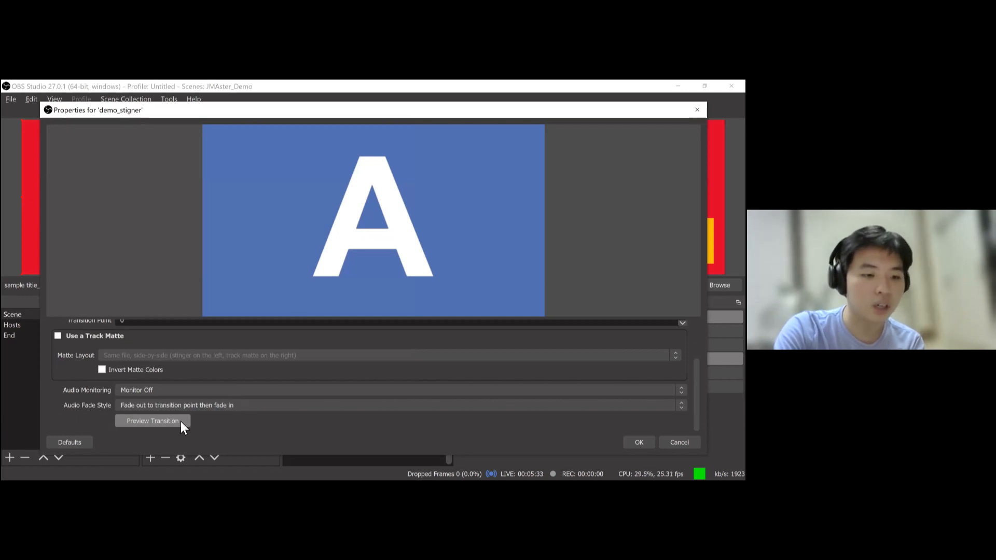
pyautogui.click(172, 419)
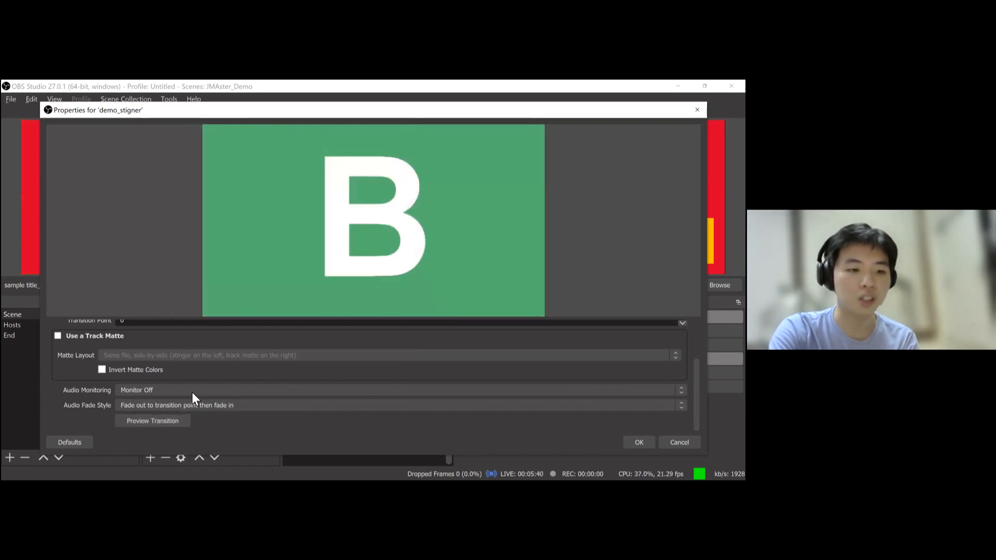
pyautogui.click(163, 422)
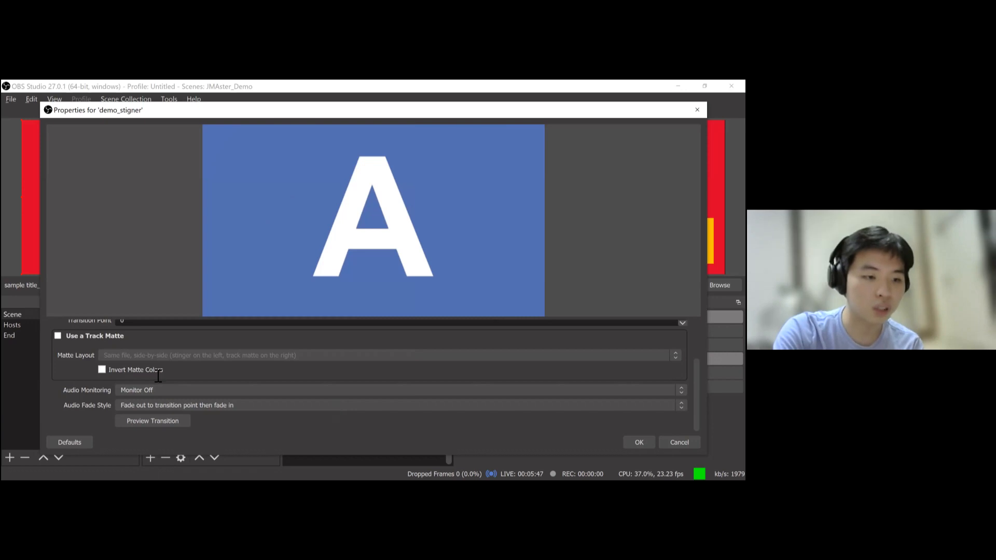
# - Set the stinger's transition point to 1500 ms and preview the transition
pyautogui.scroll(2, 101, 372)
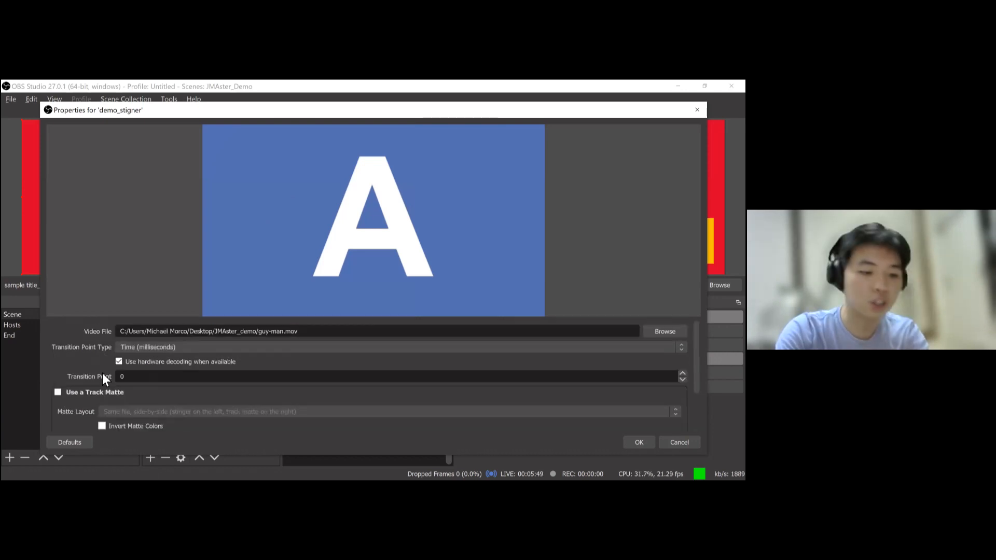
pyautogui.write('1500')
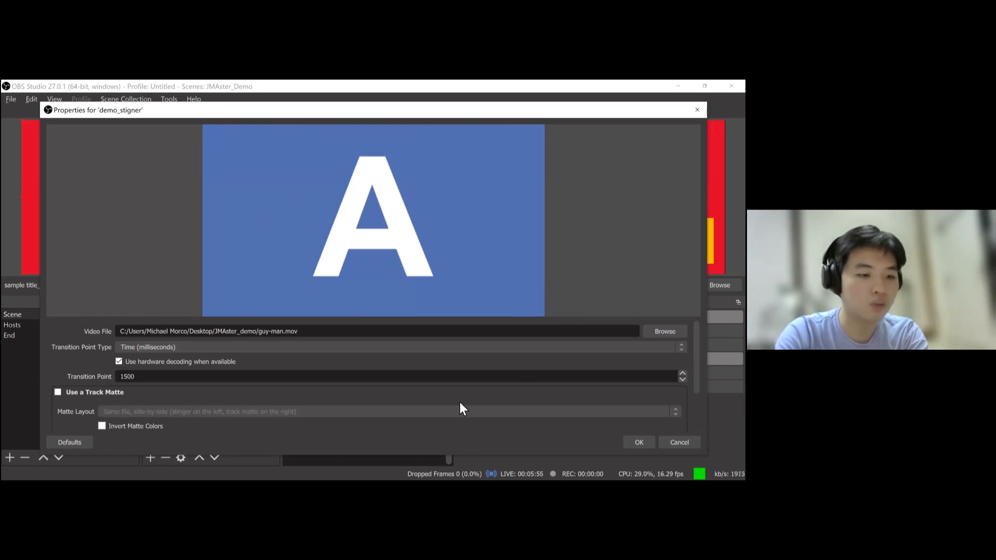
pyautogui.scroll(-2, 151, 426)
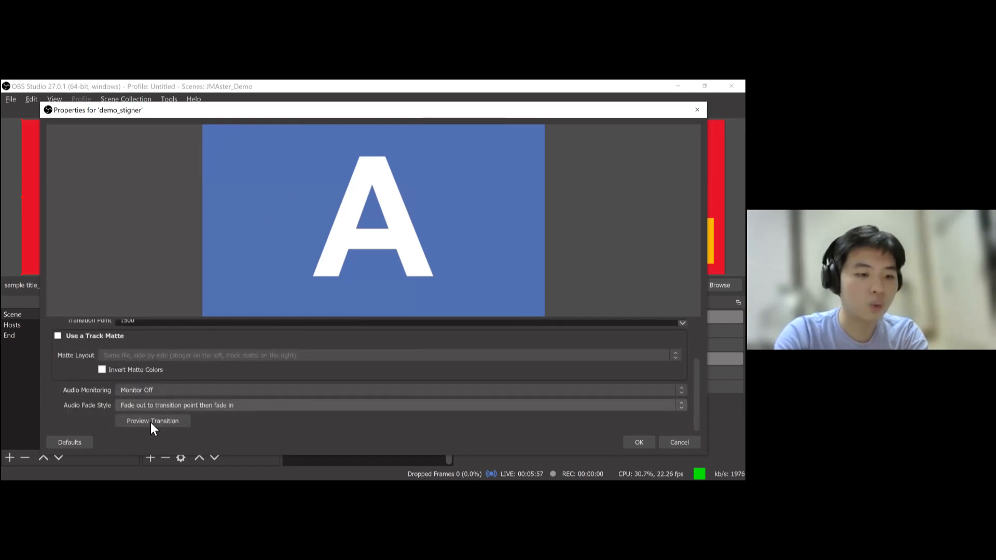
pyautogui.click(151, 422)
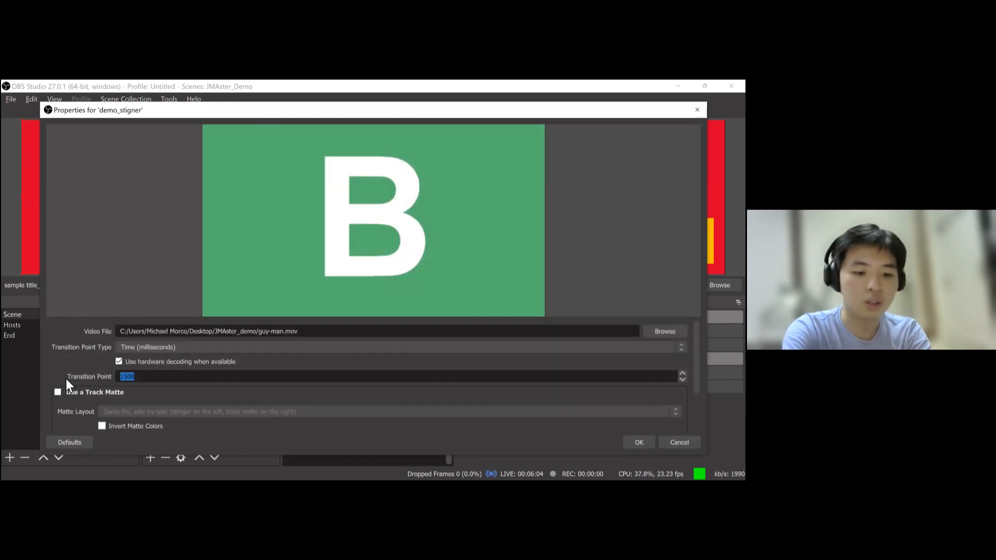
# - Set the stinger's transition point to 175 and save the transition properties
pyautogui.write('175')
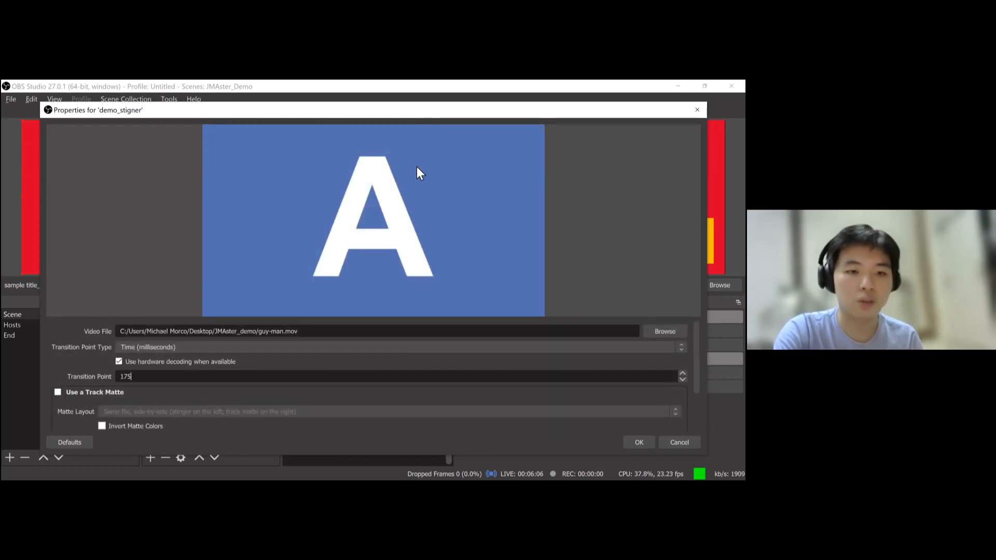
pyautogui.press('Return')
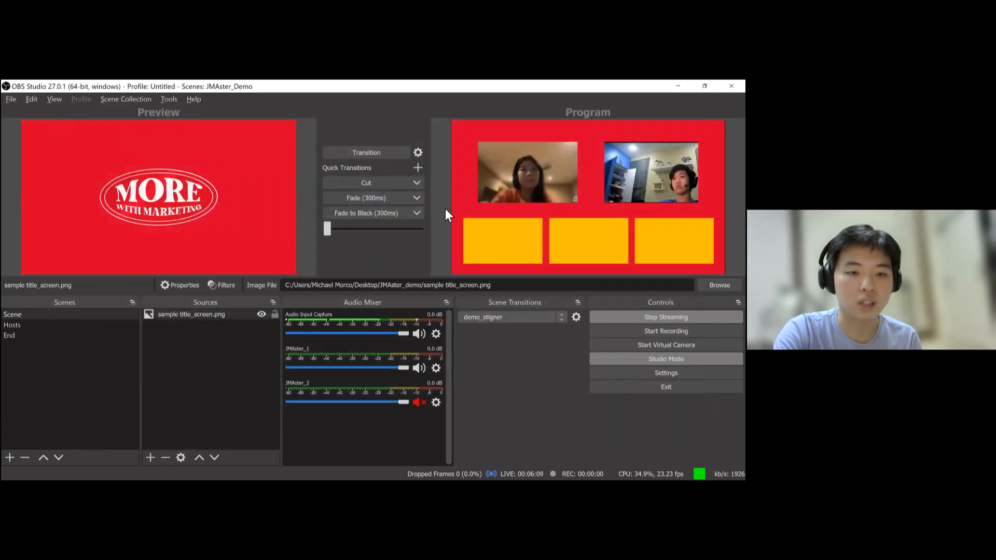
# - Add demo_stigner as a quick transition and use it to switch the program to the title scene
pyautogui.click(419, 167)
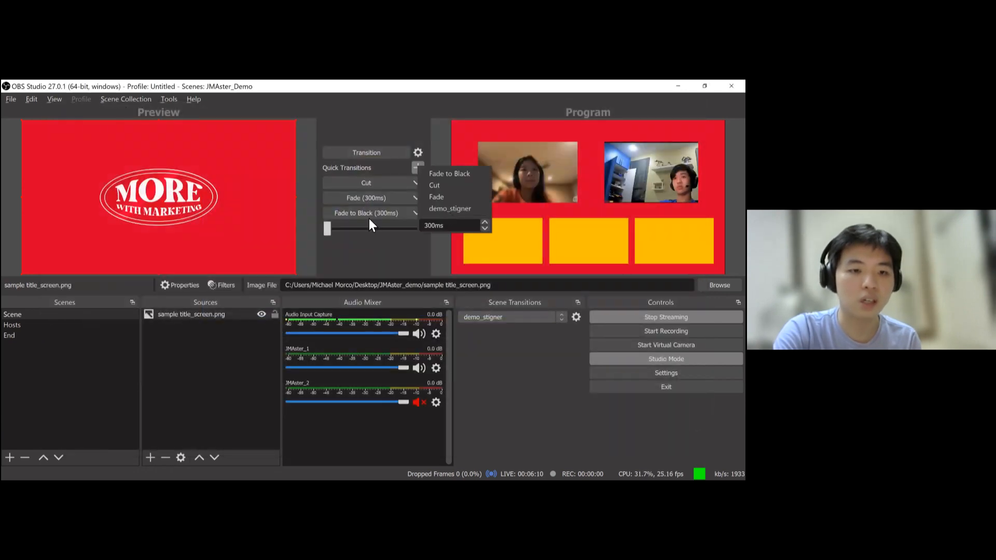
pyautogui.click(441, 208)
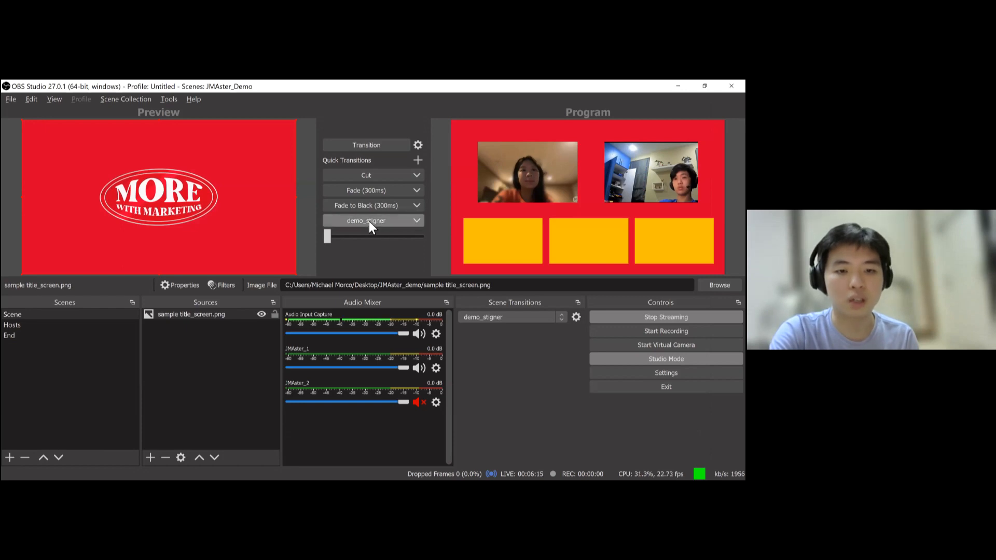
pyautogui.click(369, 221)
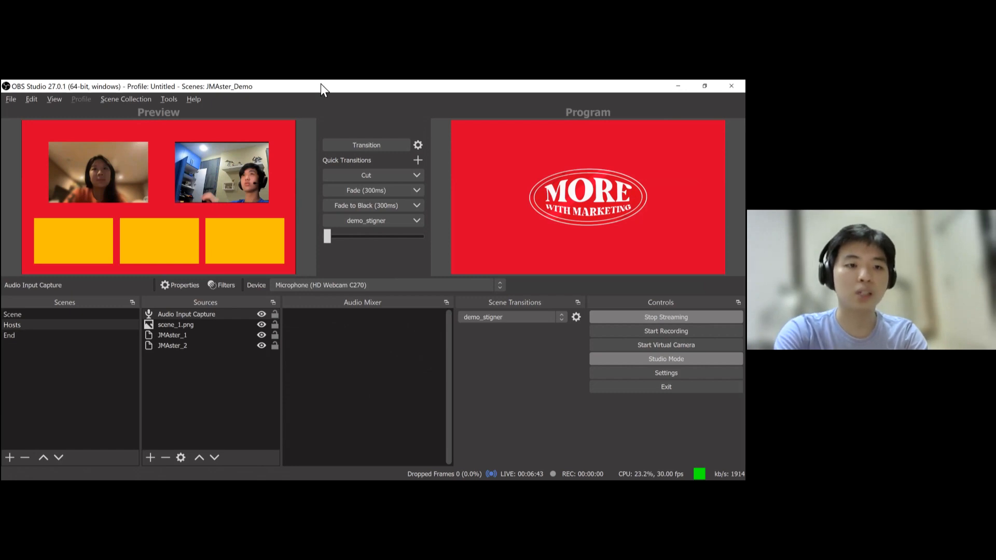
# - Switch to the browser, open a new tab and search the web for streamlabs
pyautogui.hotkey('alt', 'Tab')
pyautogui.hotkey('ctrl', 't')
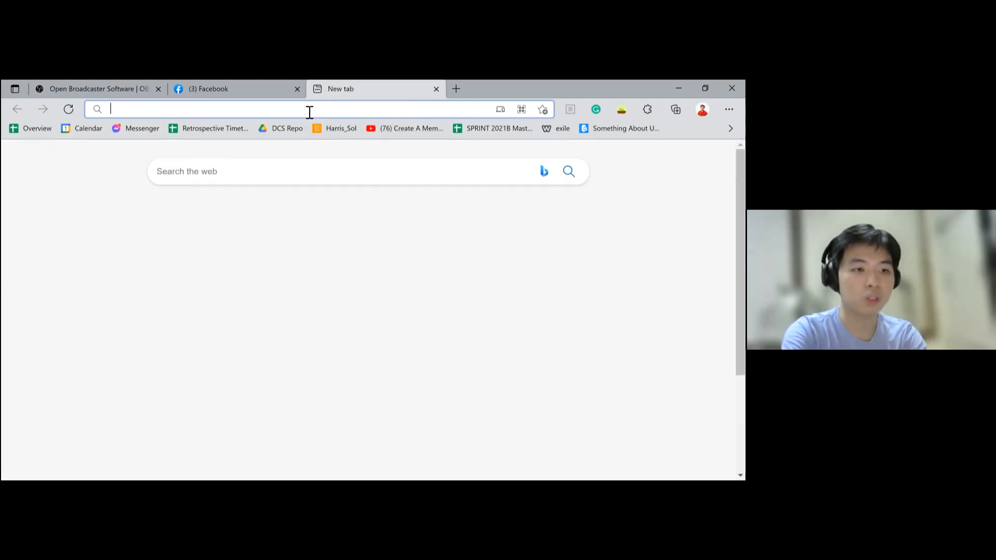
pyautogui.write('streamlabs')
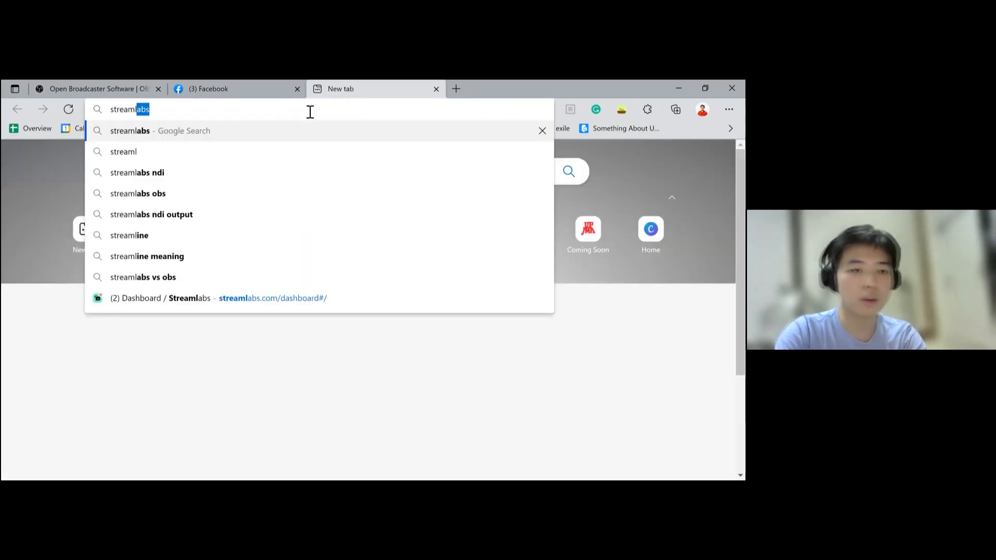
pyautogui.press('Return')
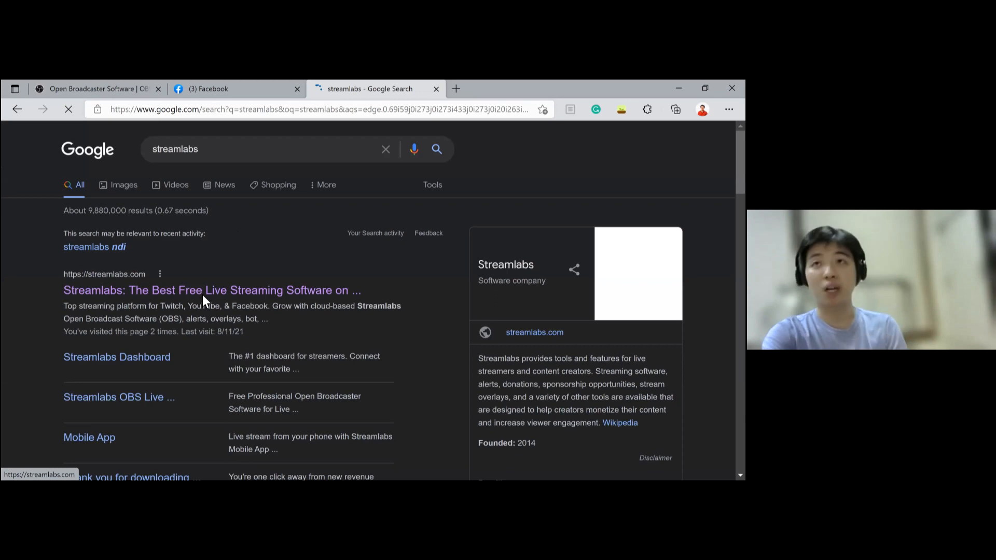
# - Open the Streamlabs dashboard and save the Facebook Pages preference with the Test Mine page selected
pyautogui.click(203, 295)
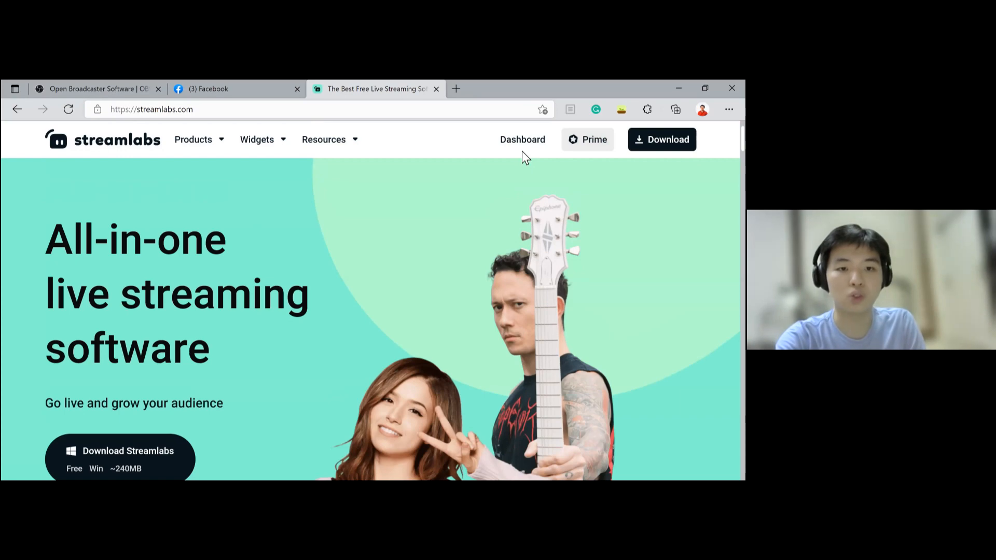
pyautogui.click(522, 150)
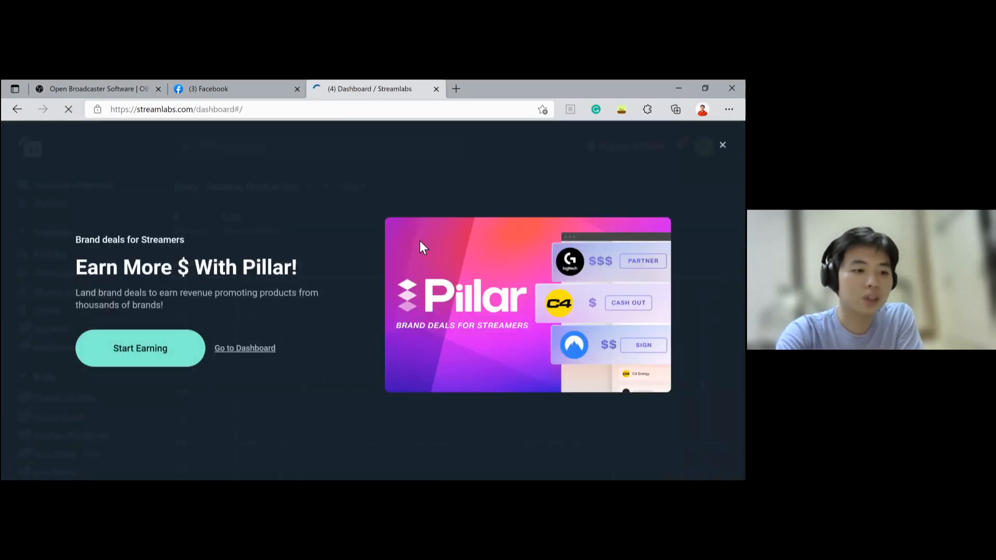
pyautogui.click(334, 252)
pyautogui.scroll(-3, 93, 300)
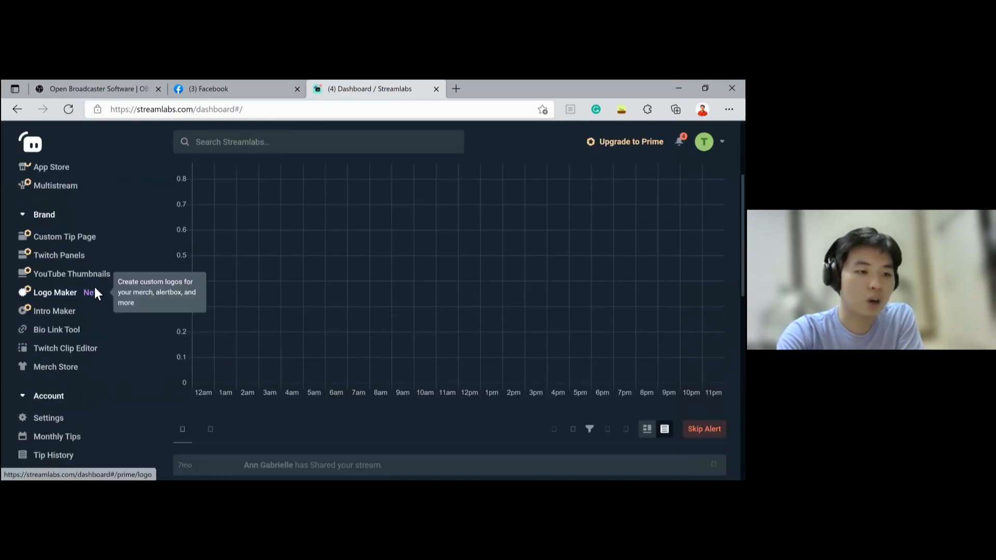
pyautogui.scroll(-3, 94, 287)
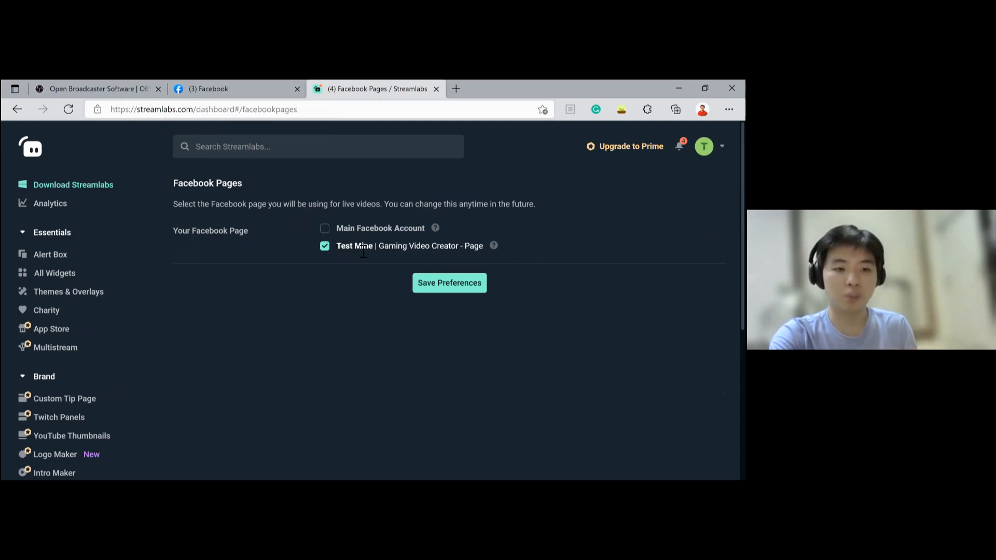
pyautogui.click(252, 85)
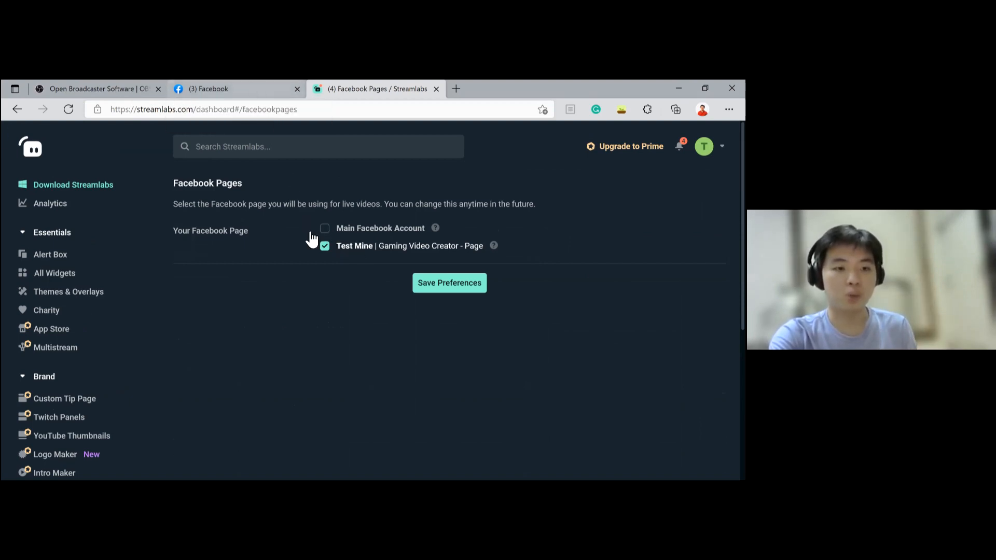
pyautogui.click(360, 88)
pyautogui.click(437, 283)
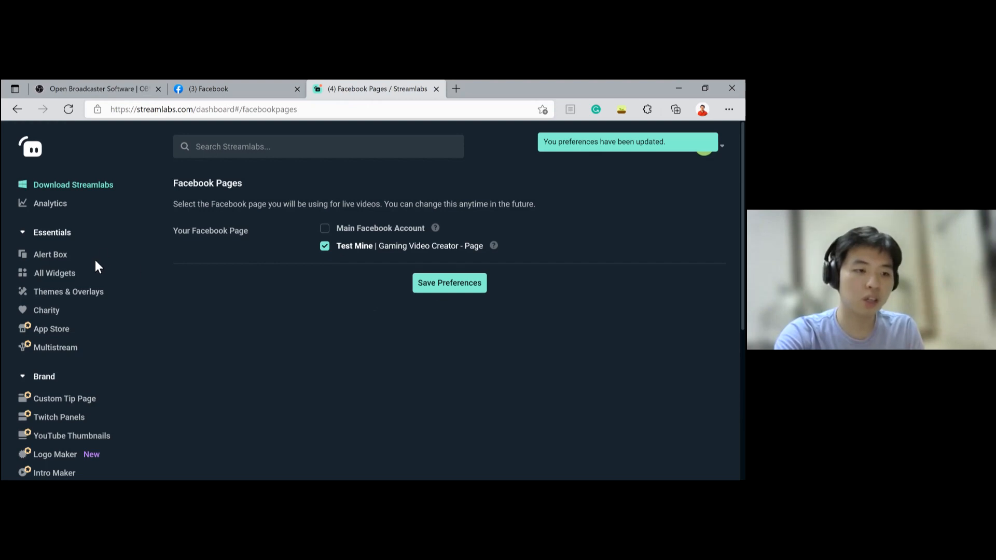
# - Open the Chat Box widget from the Streamlabs widget gallery
pyautogui.scroll(-1, 84, 321)
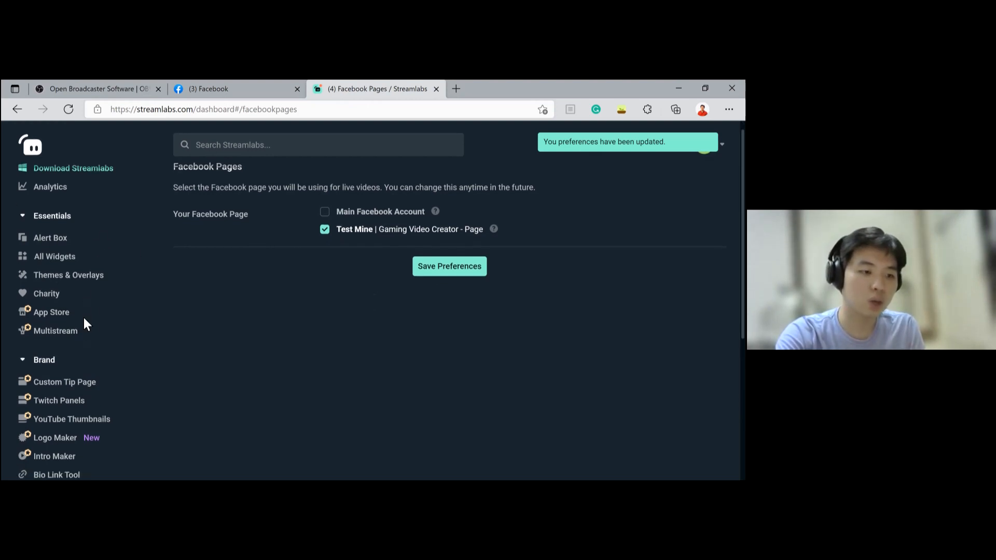
pyautogui.scroll(-5, 85, 327)
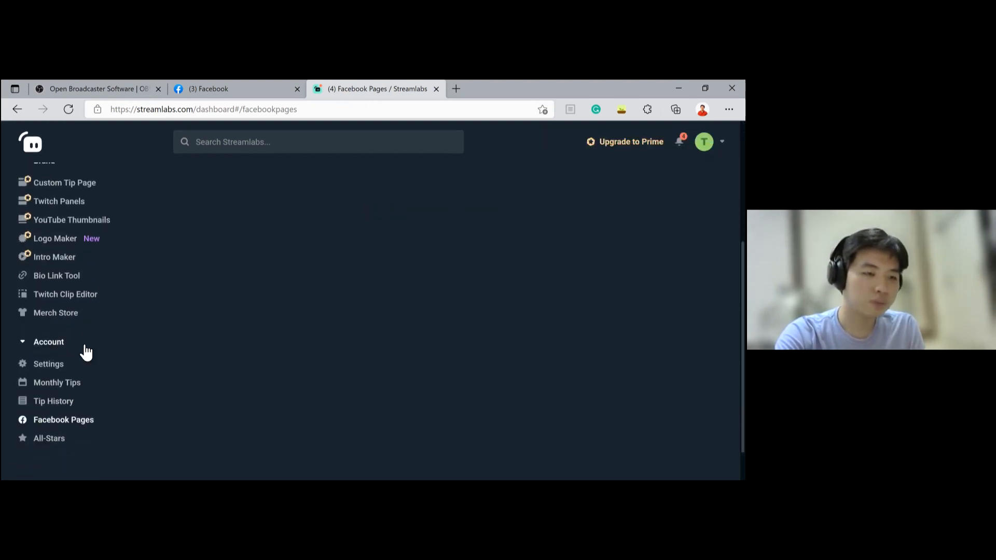
pyautogui.scroll(5, 80, 332)
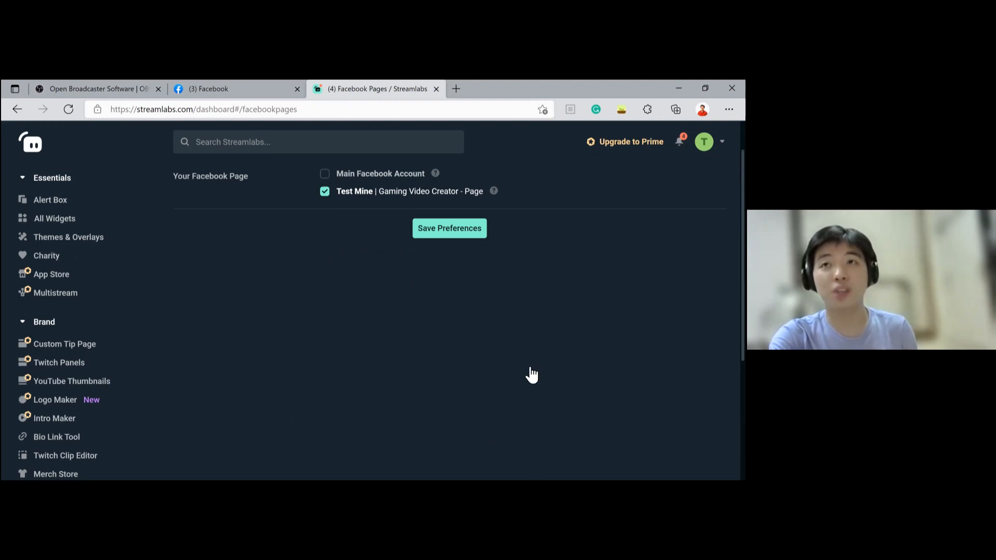
pyautogui.scroll(1, 525, 283)
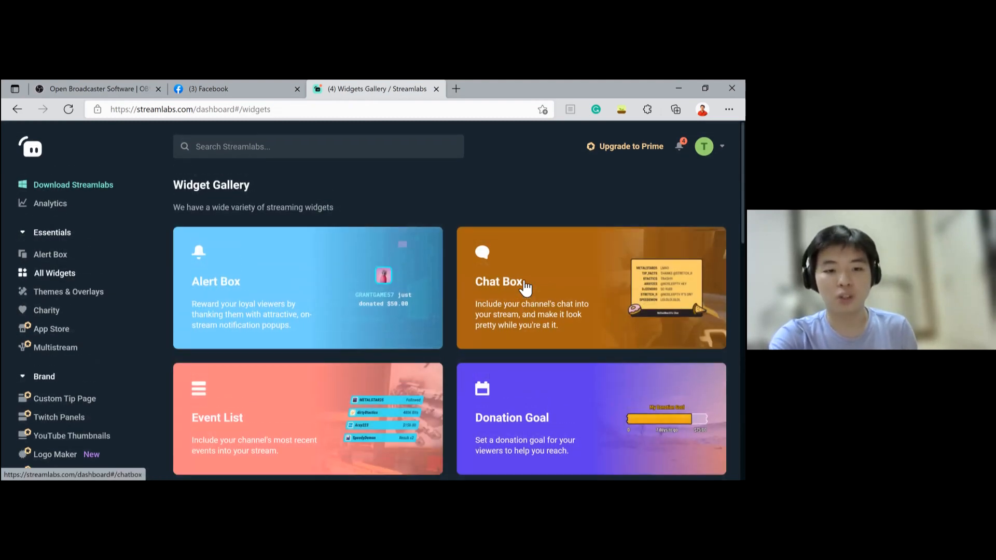
pyautogui.click(523, 283)
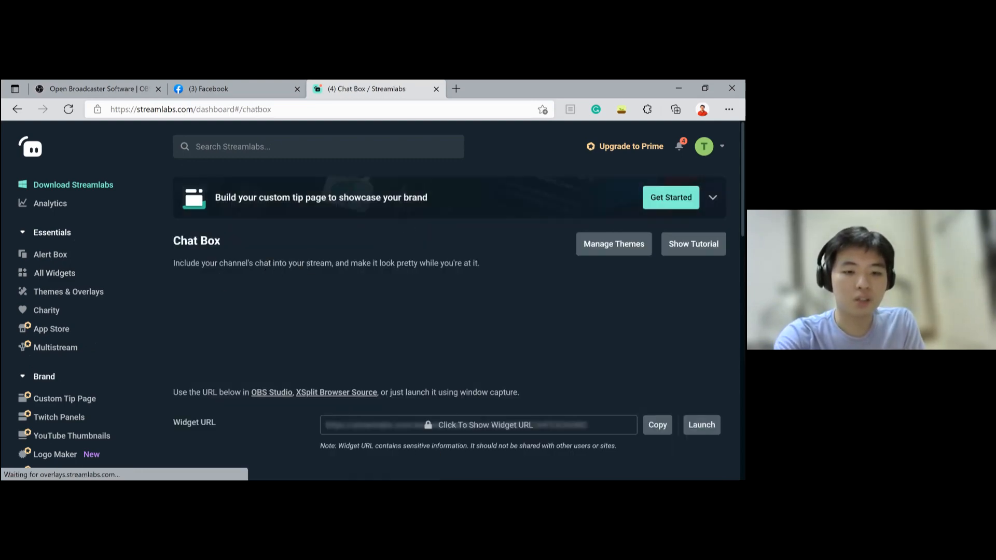
# - Examine the Chat Box widget's theme, colour, font, delay and filtering settings
pyautogui.scroll(-3, 403, 323)
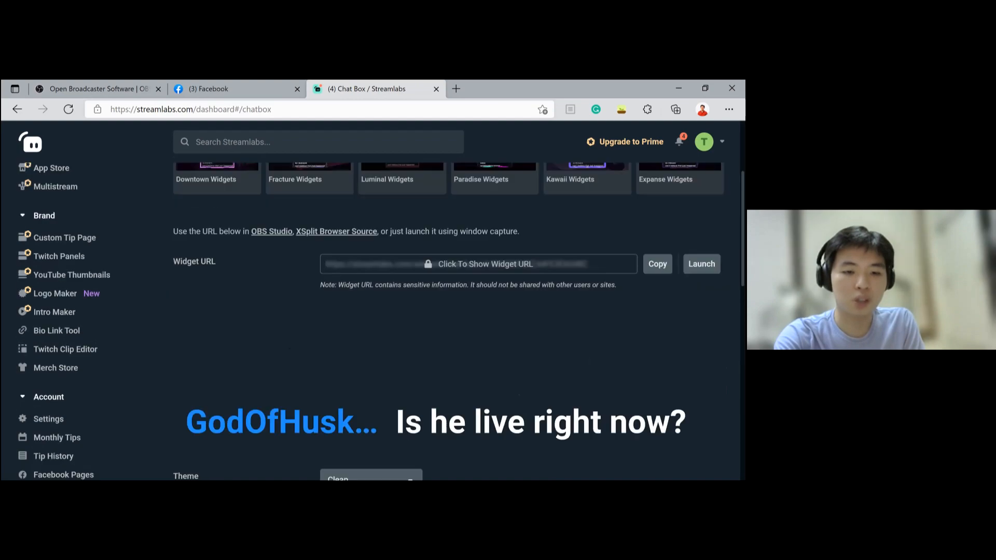
pyautogui.scroll(-1, 378, 275)
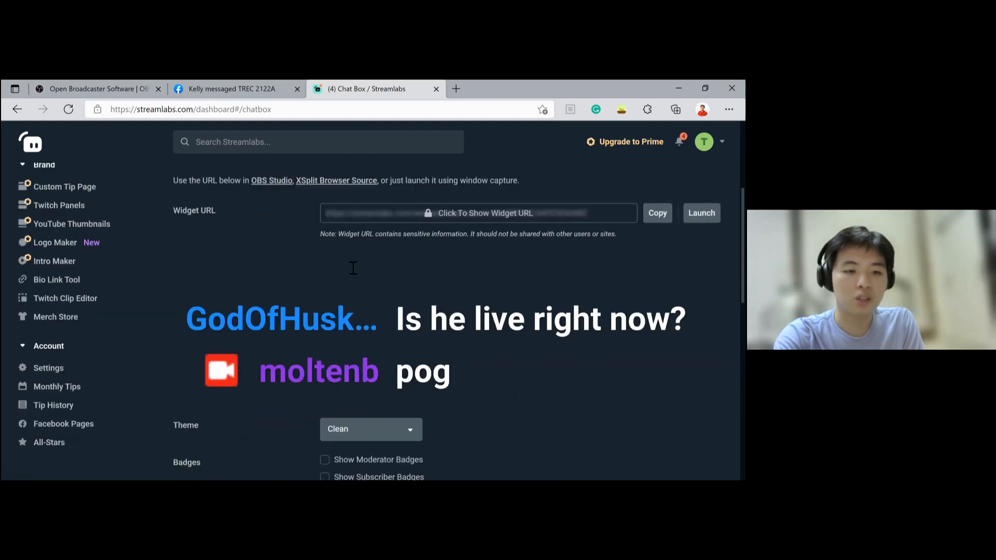
pyautogui.scroll(-1, 472, 270)
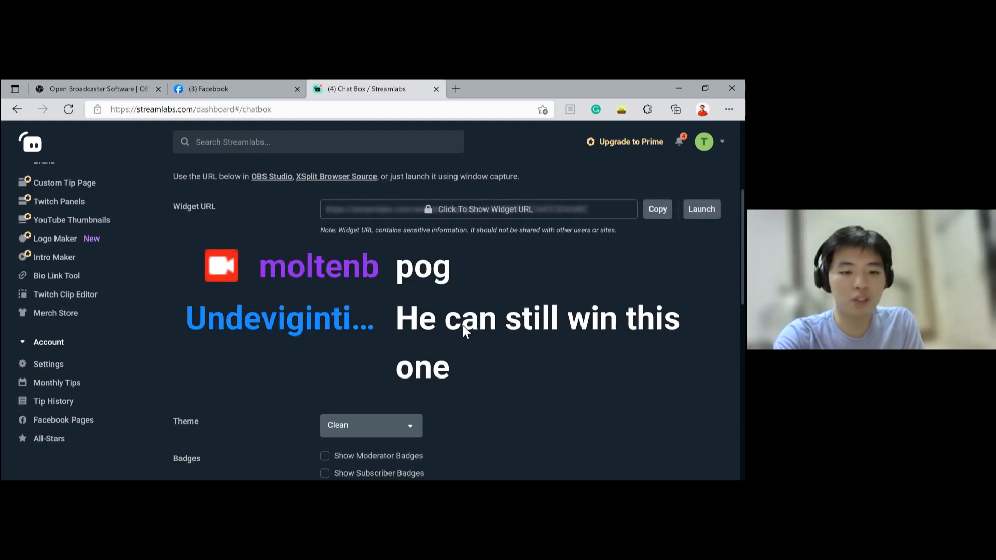
pyautogui.scroll(-4, 463, 325)
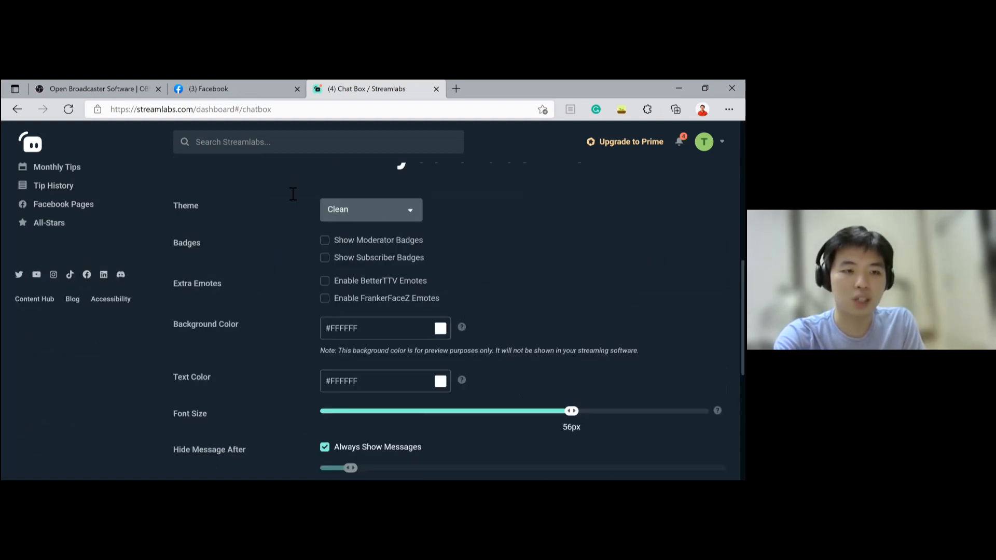
pyautogui.scroll(-1, 294, 193)
pyautogui.scroll(-2, 292, 235)
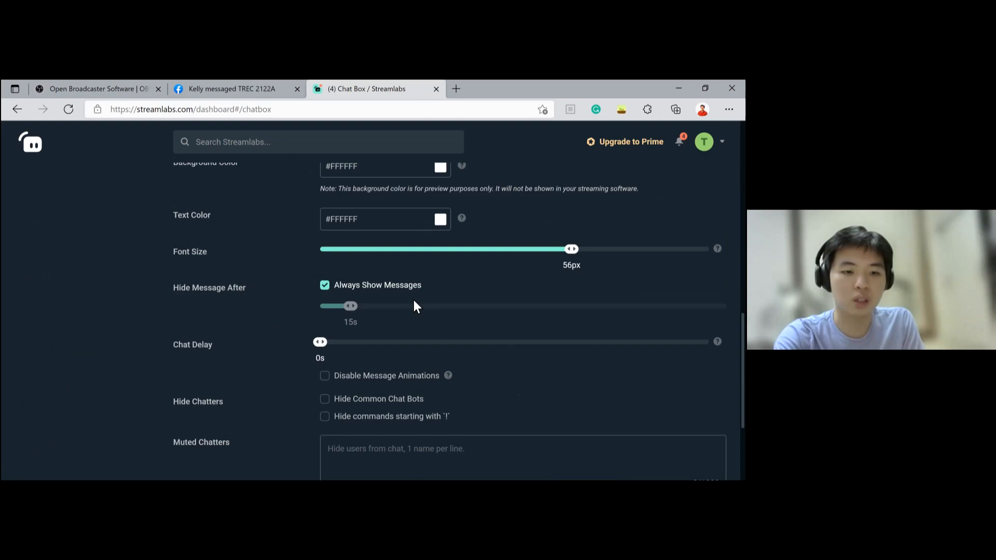
pyautogui.scroll(-1, 415, 306)
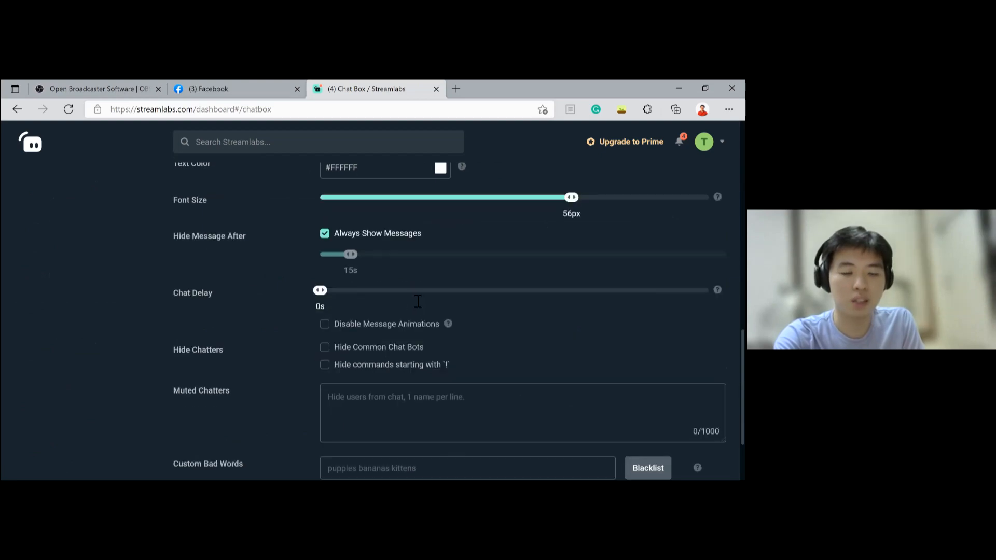
pyautogui.scroll(-2, 416, 301)
pyautogui.scroll(7, 415, 300)
pyautogui.scroll(4, 494, 306)
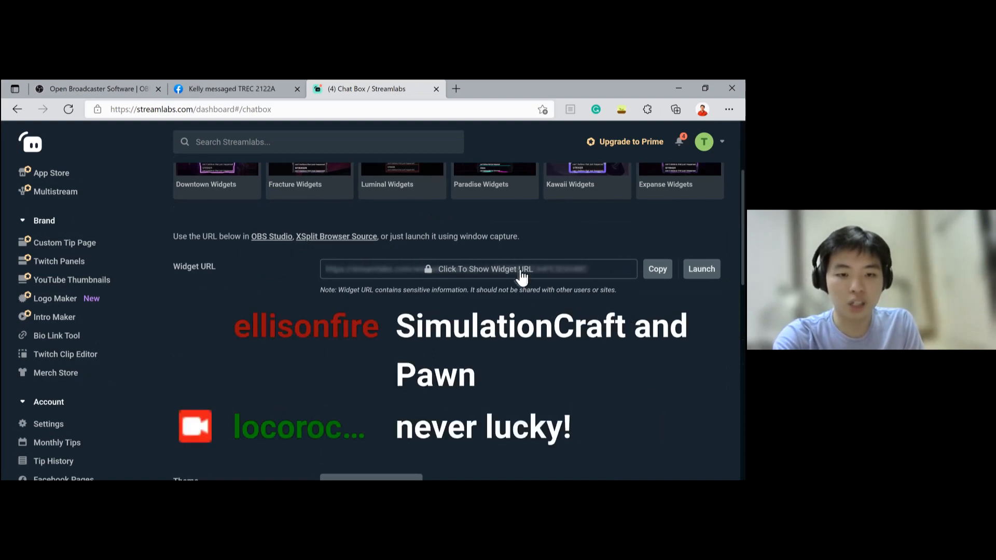
# - Copy the Chat Box widget URL and paste it as the URL of a new Browser source in OBS
pyautogui.click(658, 269)
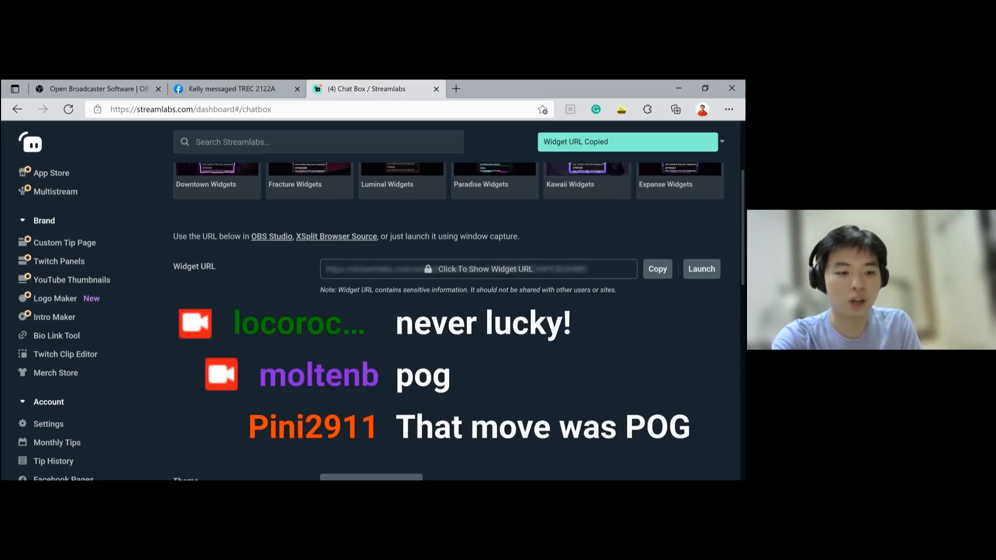
pyautogui.hotkey('alt', 'Tab')
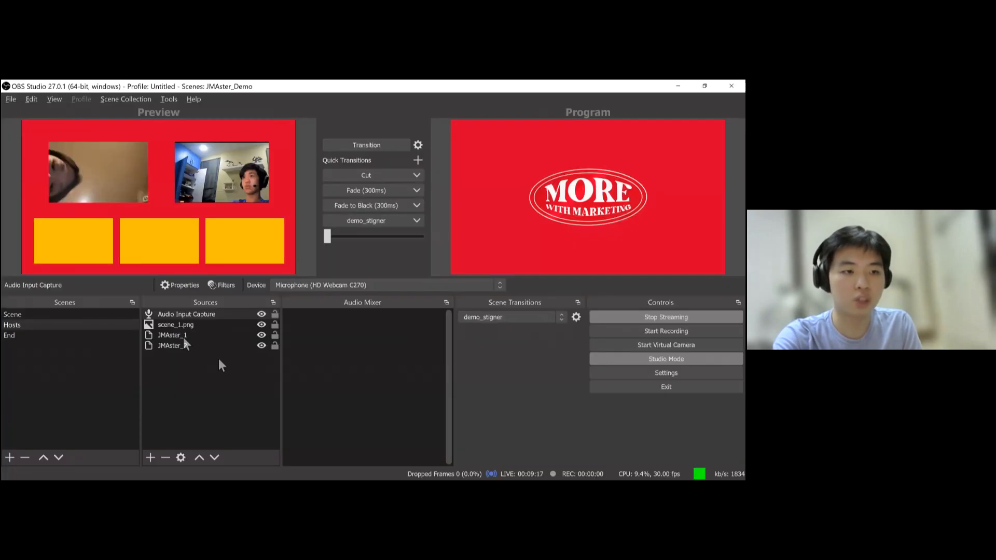
pyautogui.click(183, 379)
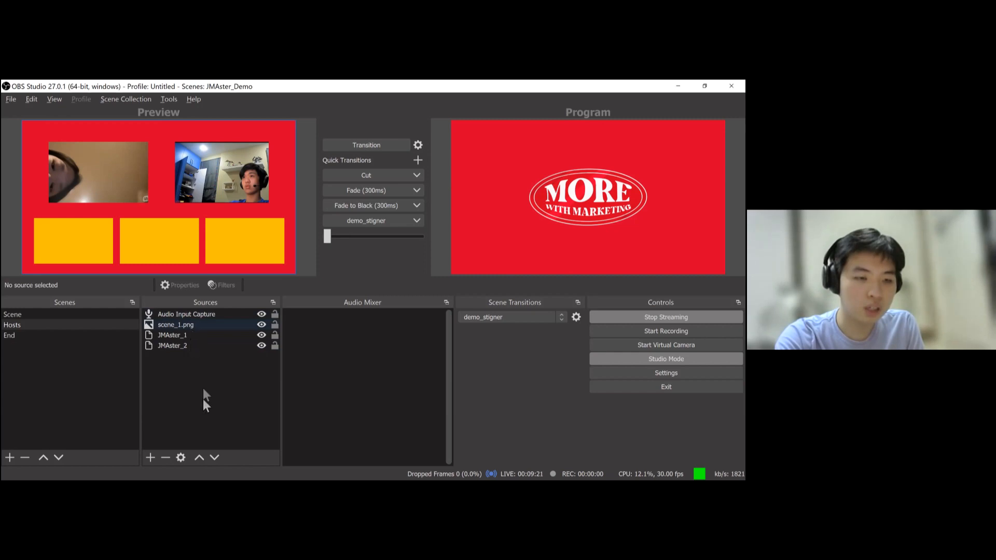
pyautogui.click(150, 458)
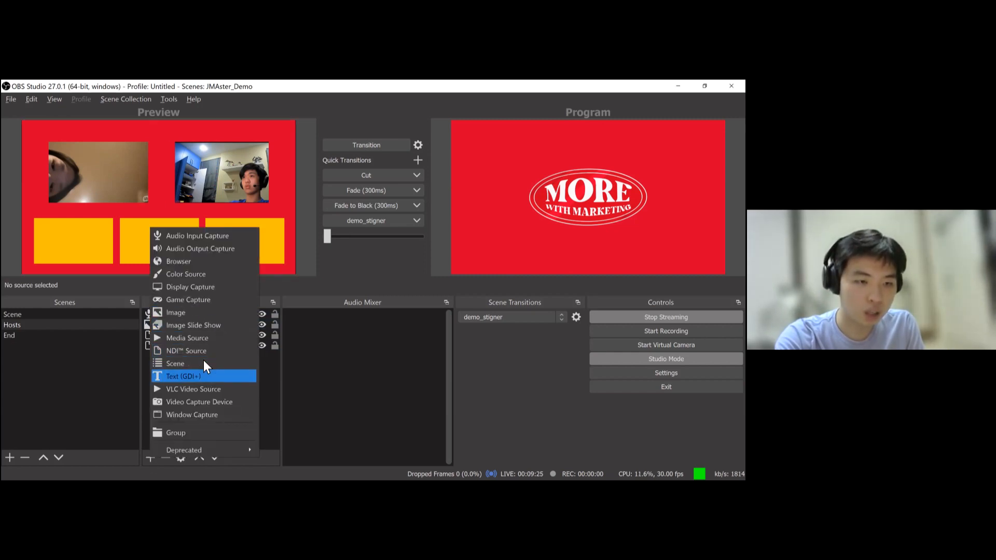
pyautogui.click(204, 263)
pyautogui.click(410, 365)
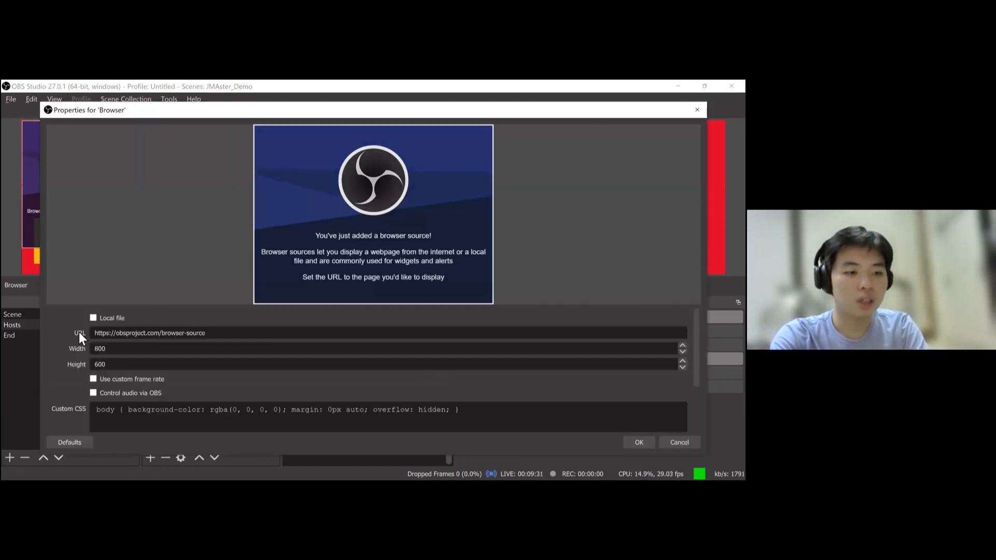
pyautogui.moveTo(206, 333); pyautogui.dragTo(92, 332)
pyautogui.hotkey('ctrl', 'v')
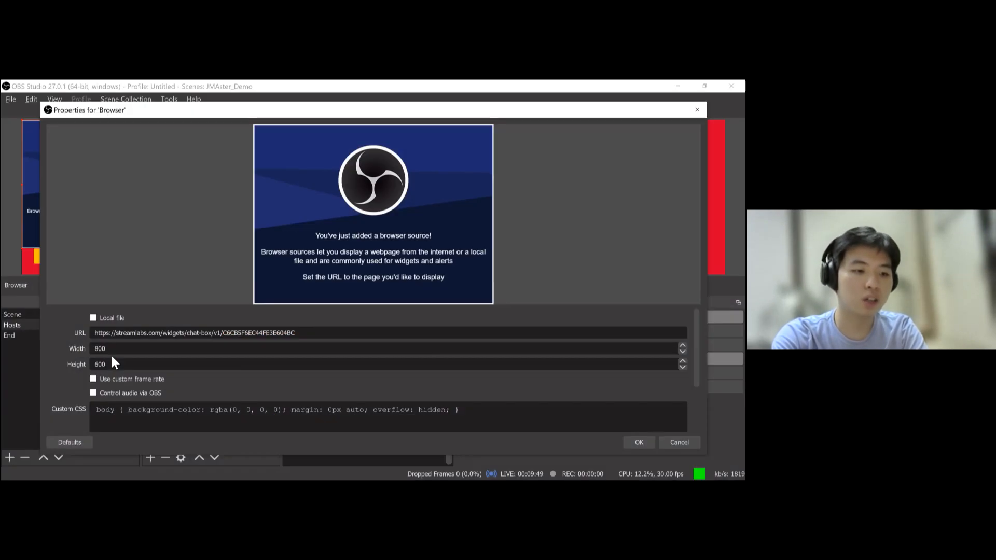
# - Set the browser source height to 400 and confirm its properties
pyautogui.moveTo(110, 363); pyautogui.dragTo(62, 361)
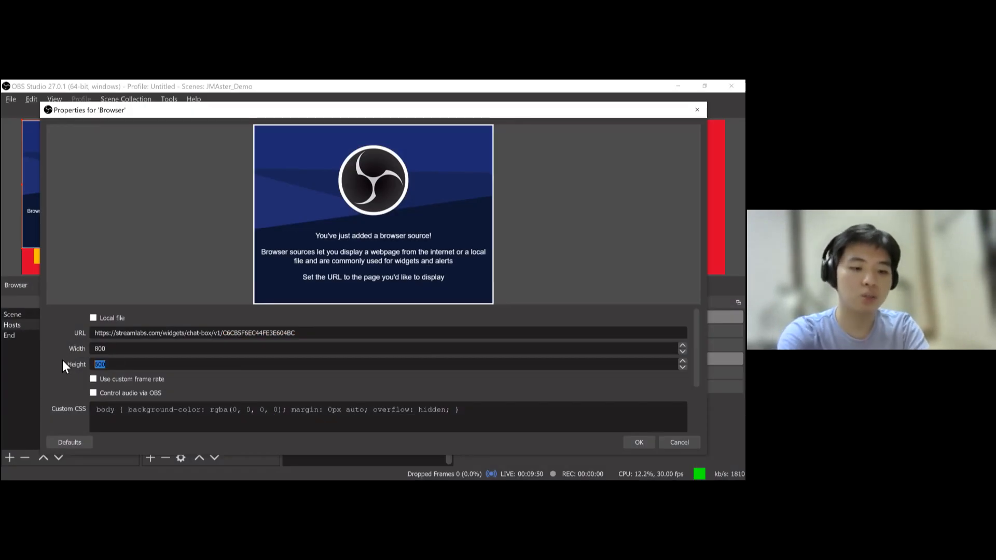
pyautogui.write('400')
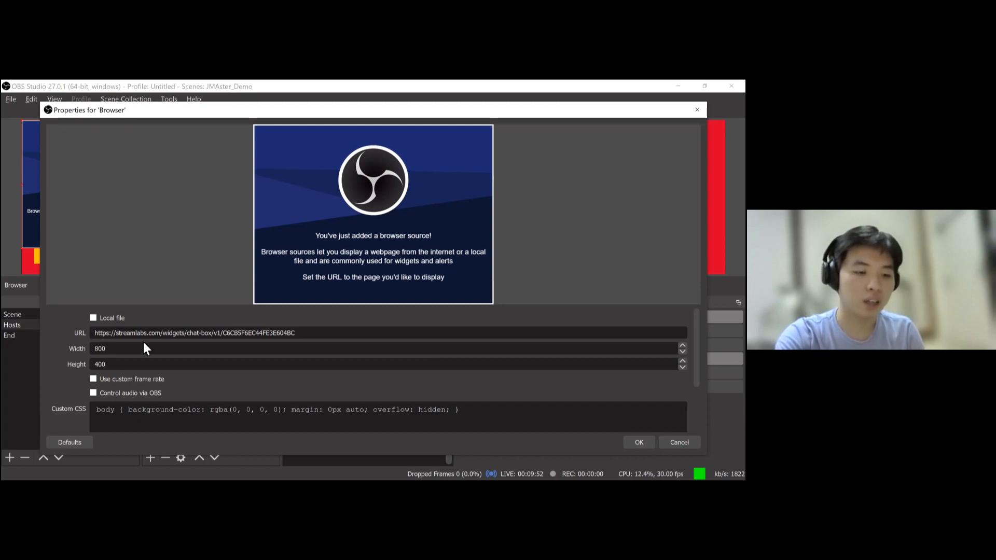
pyautogui.scroll(-2, 198, 382)
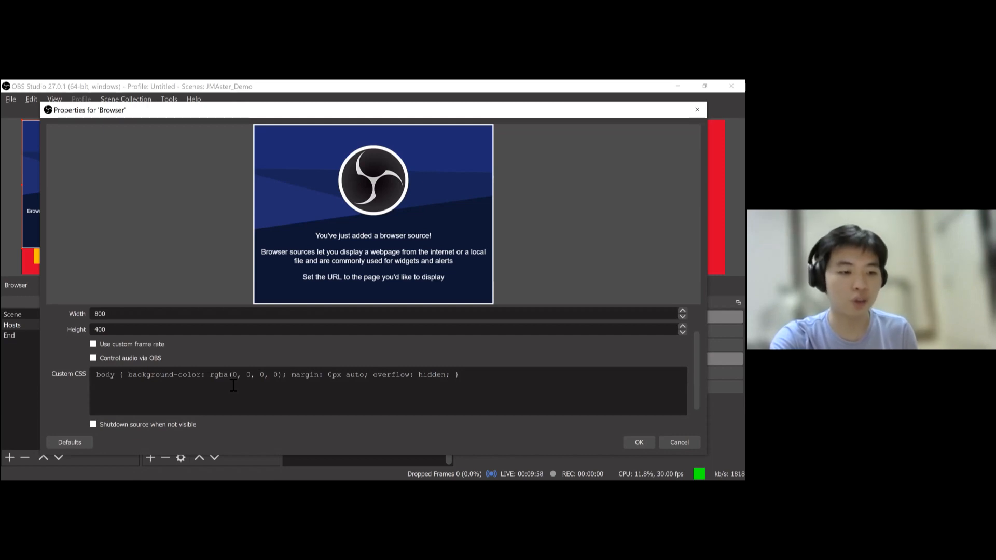
pyautogui.scroll(-1, 142, 400)
pyautogui.click(639, 443)
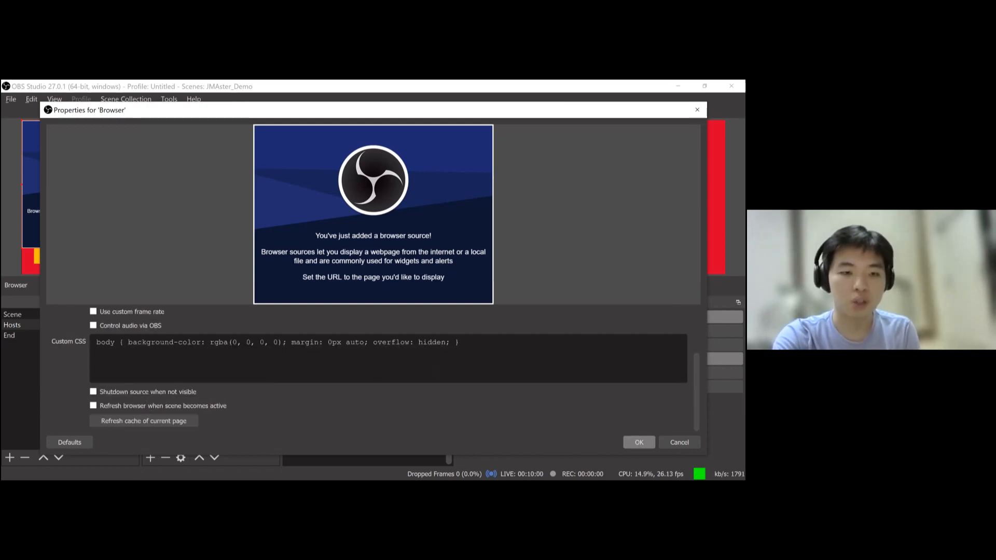
pyautogui.click(190, 316)
pyautogui.doubleClick(190, 315)
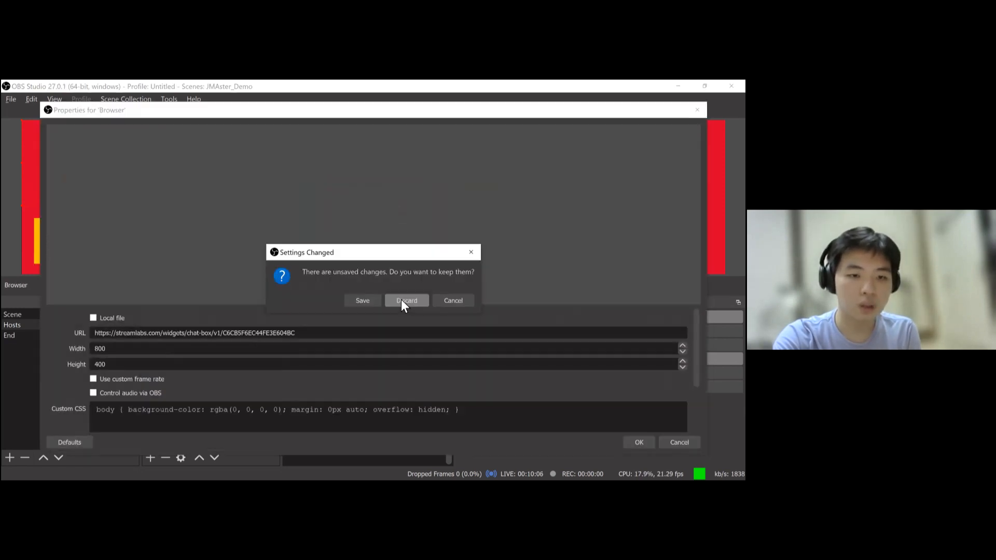
pyautogui.click(402, 298)
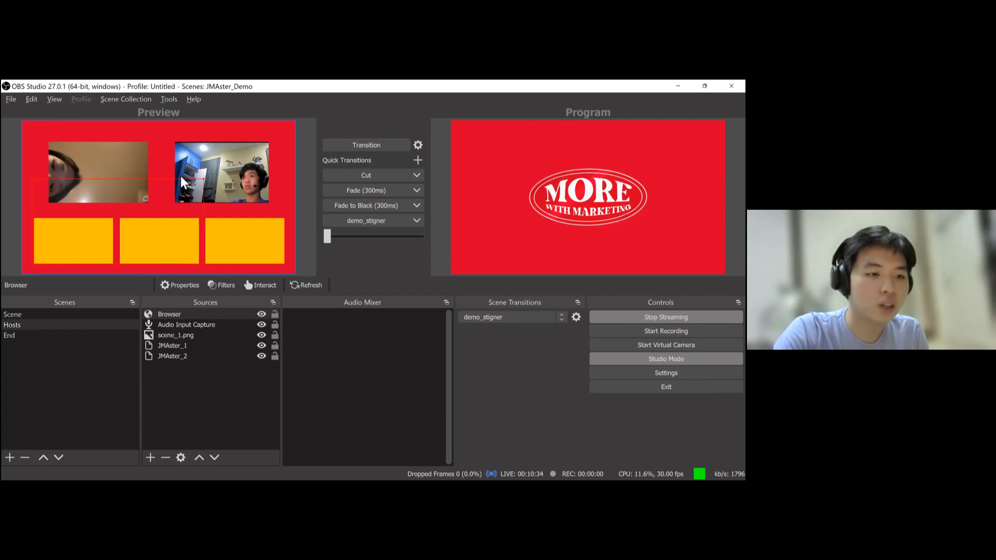
# - Place the chat box source over the first yellow panel and transition the Hosts scene to the program
pyautogui.moveTo(209, 182); pyautogui.dragTo(103, 224)
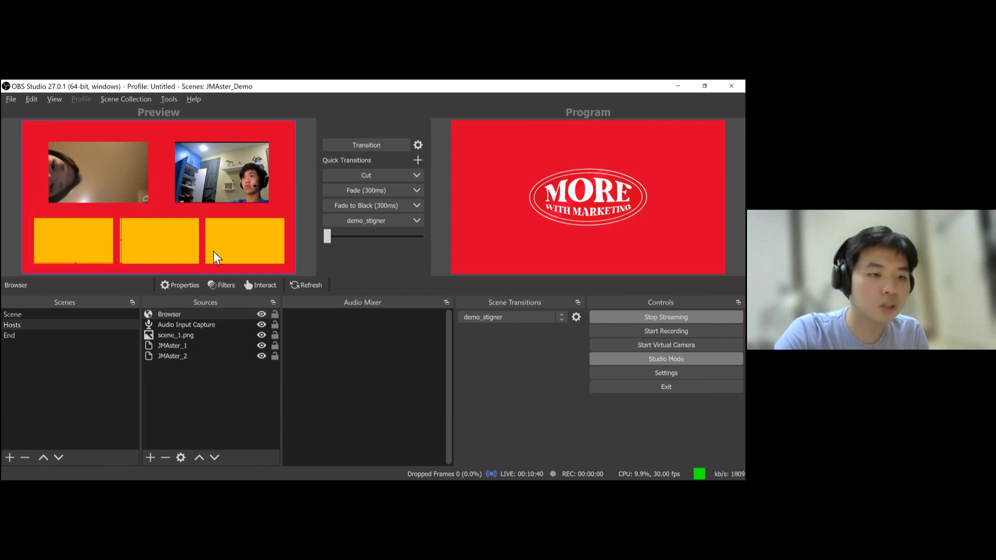
pyautogui.click(204, 397)
pyautogui.click(353, 148)
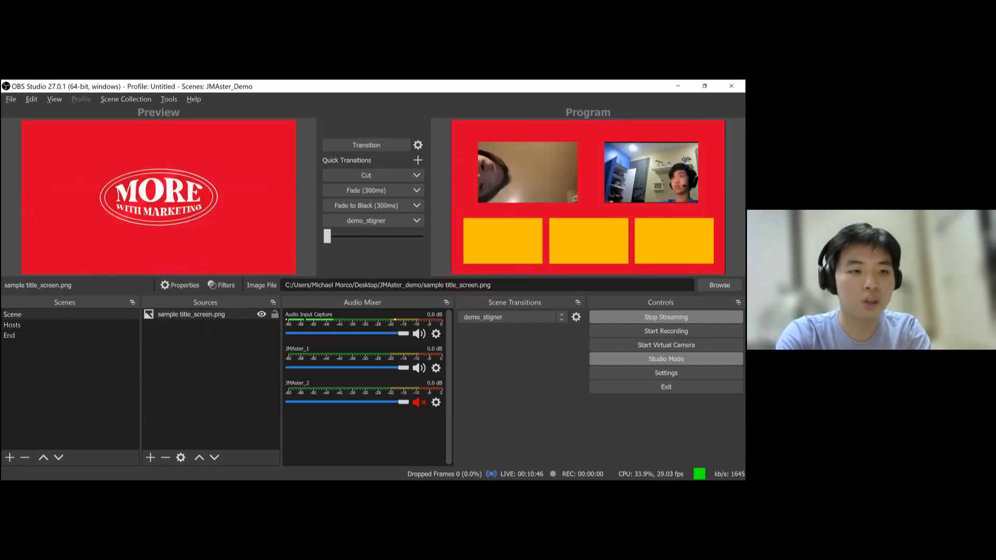
# - Switch to the browser's Facebook tab and check the live stream in the producer view
pyautogui.hotkey('alt', 'Tab')
pyautogui.click(234, 89)
pyautogui.scroll(-2, 493, 341)
pyautogui.scroll(4, 493, 342)
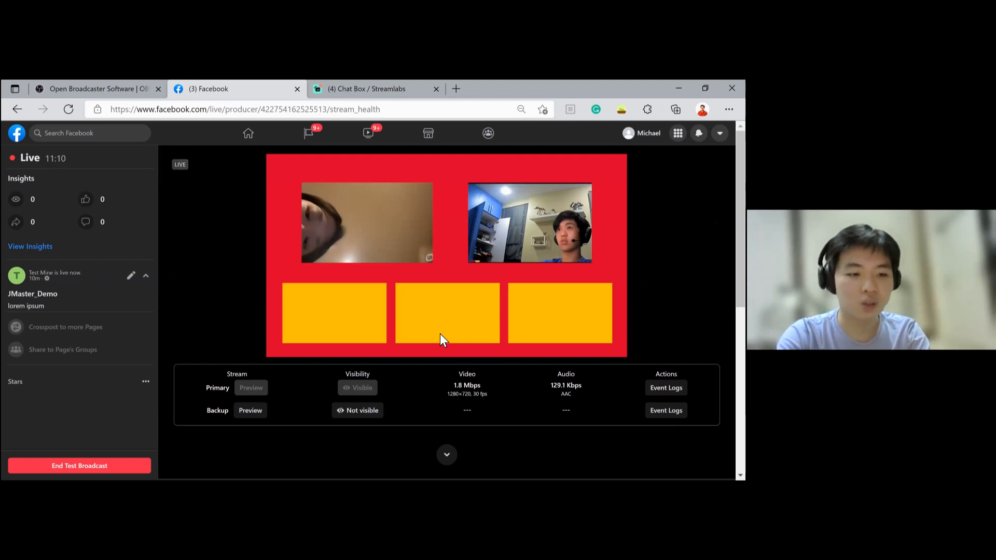
pyautogui.scroll(-1, 441, 337)
pyautogui.scroll(-3, 399, 340)
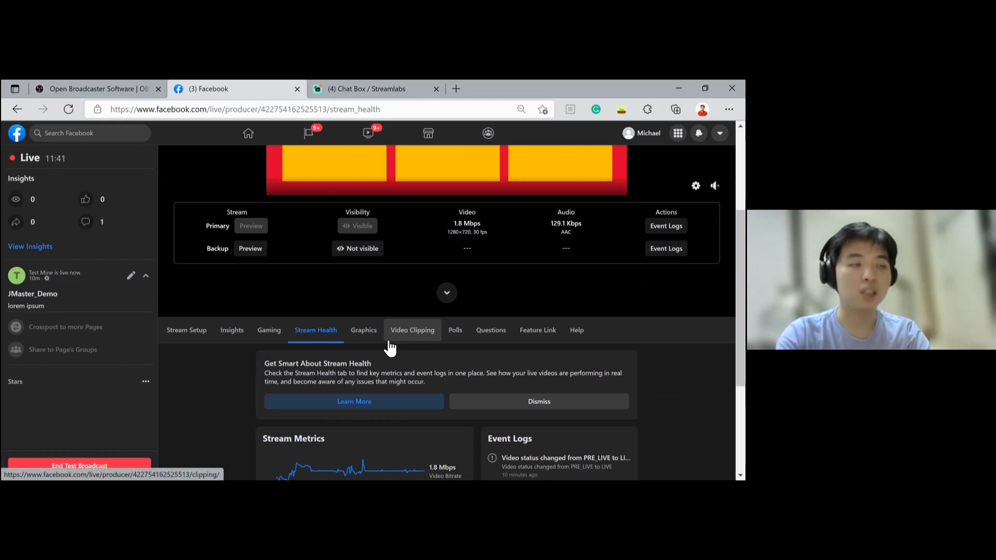
pyautogui.scroll(1, 450, 285)
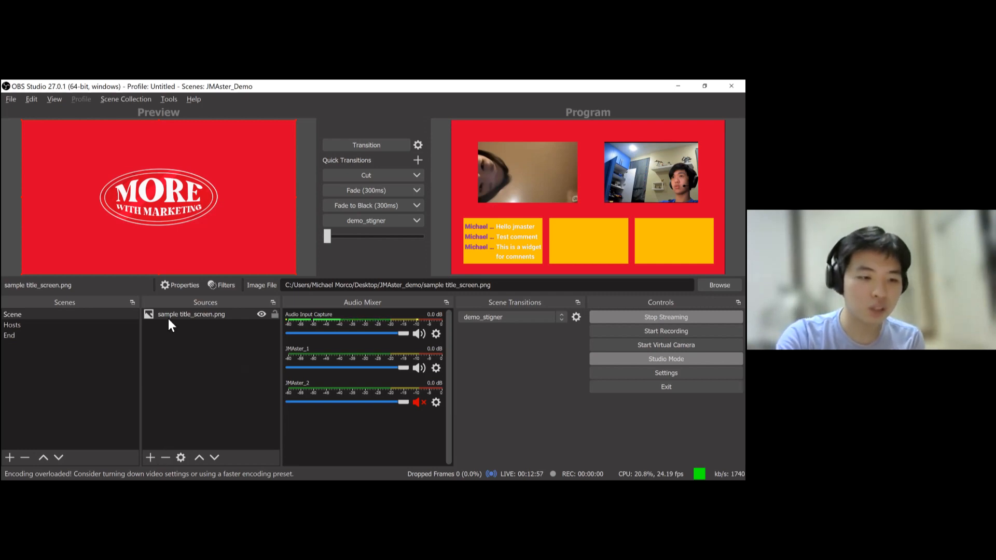
pyautogui.rightClick(198, 366)
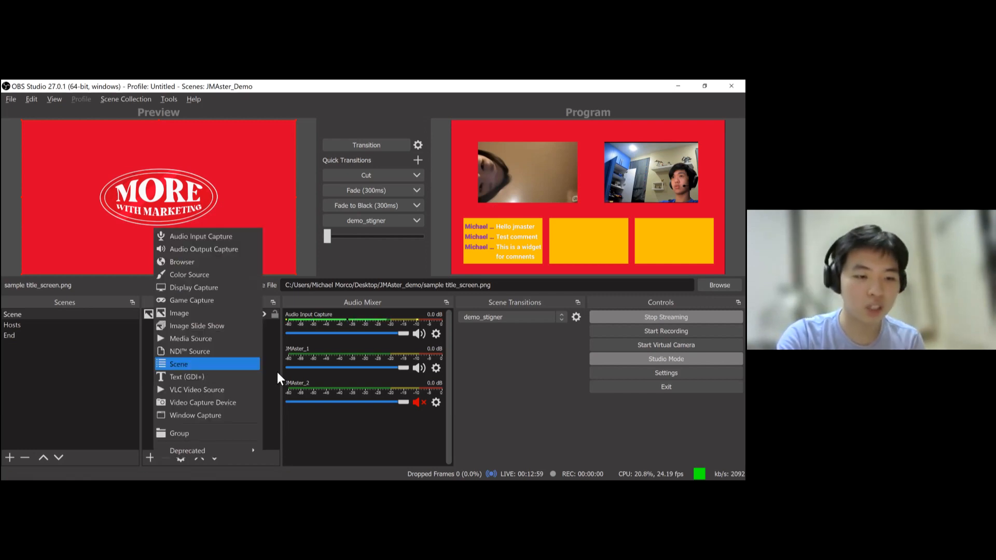
pyautogui.click(277, 372)
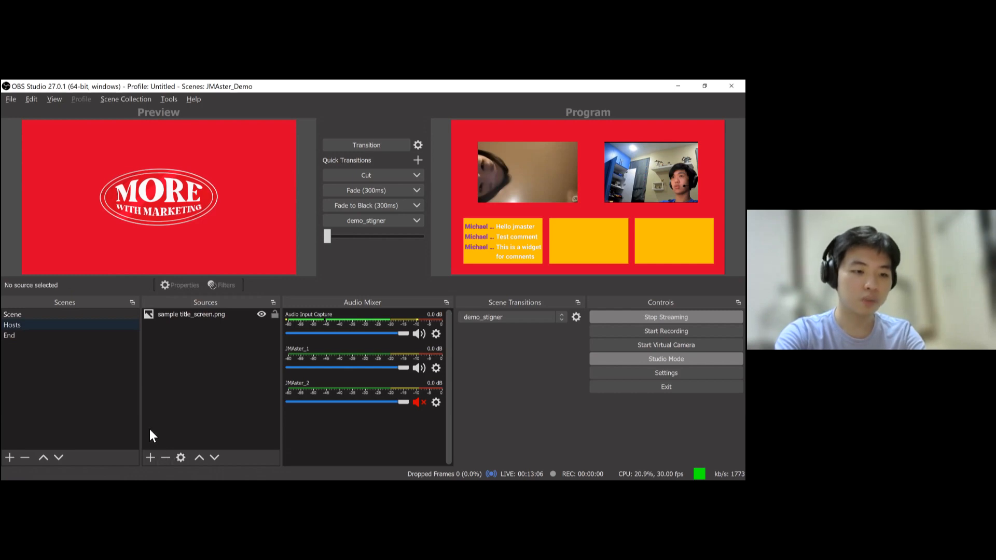
pyautogui.click(151, 458)
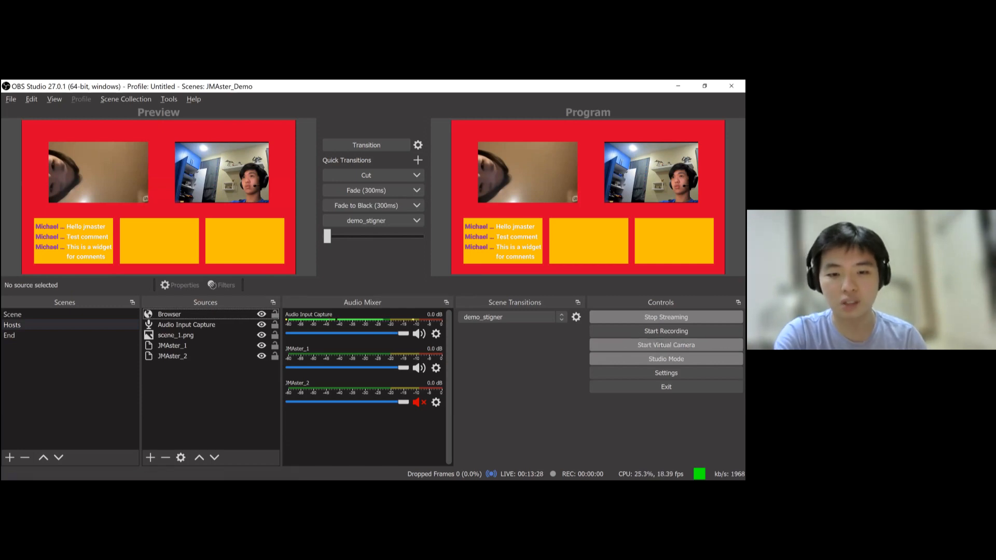
# - Stop streaming in OBS, then switch to the Facebook tab and end the test broadcast
pyautogui.click(666, 317)
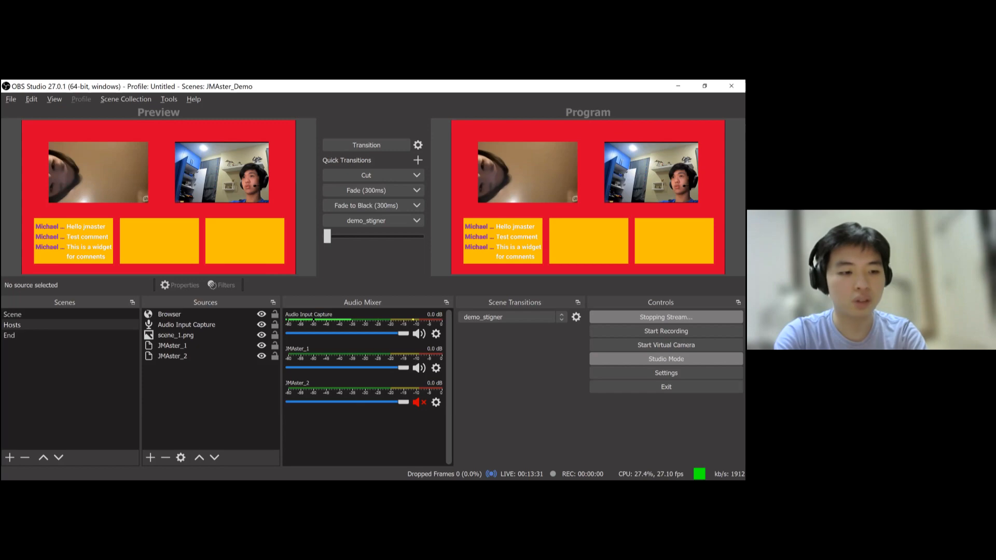
pyautogui.hotkey('alt', 'Tab')
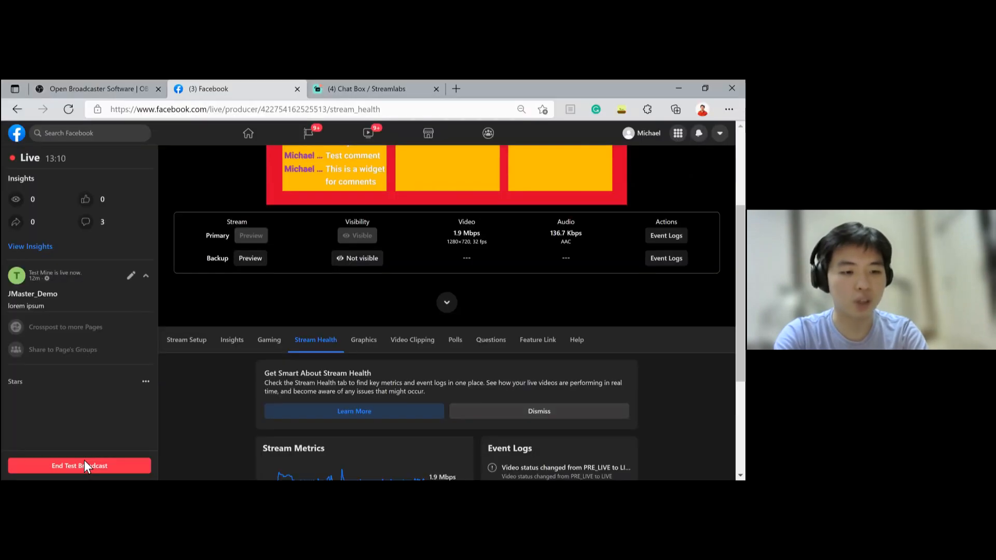
pyautogui.click(84, 460)
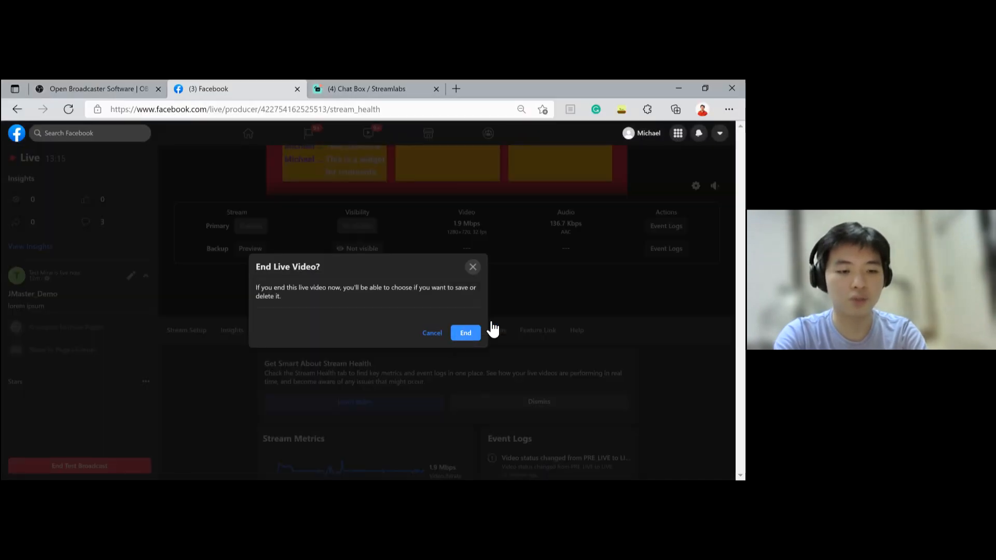